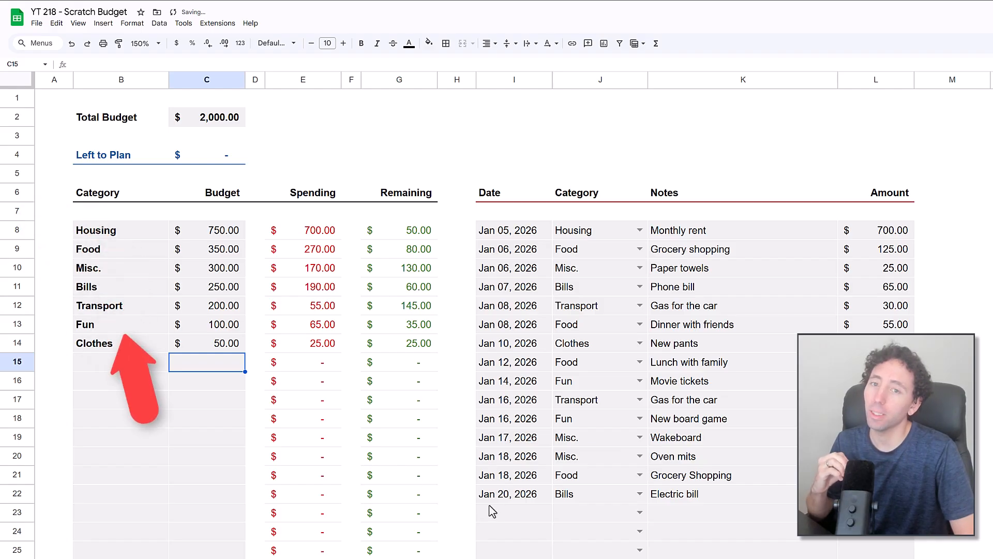
Log a new expense in row 23 dated Jan 21, 2026, with category Food and the note "Groceries"
{"action": "double_click", "coordinate": [526, 517]}
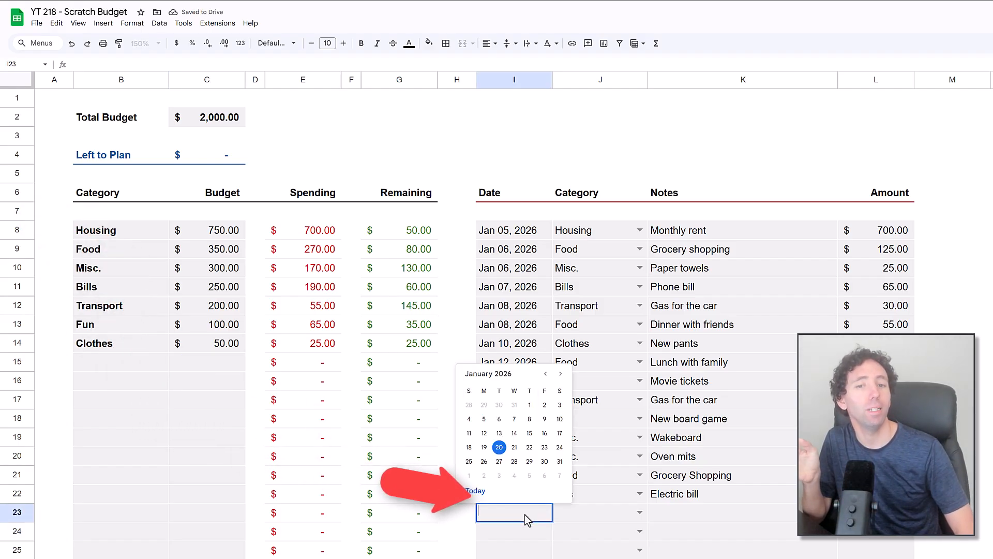
{"action": "left_click", "coordinate": [514, 447]}
{"action": "left_click", "coordinate": [583, 520]}
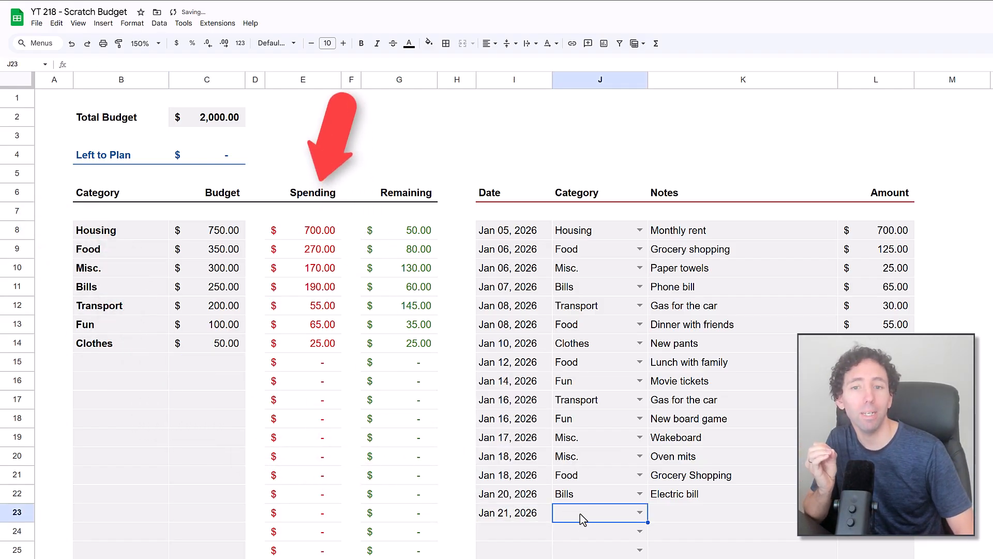
{"action": "type", "text": "Food"}
{"action": "key", "text": "Tab"}
{"action": "type", "text": "Groceries"}
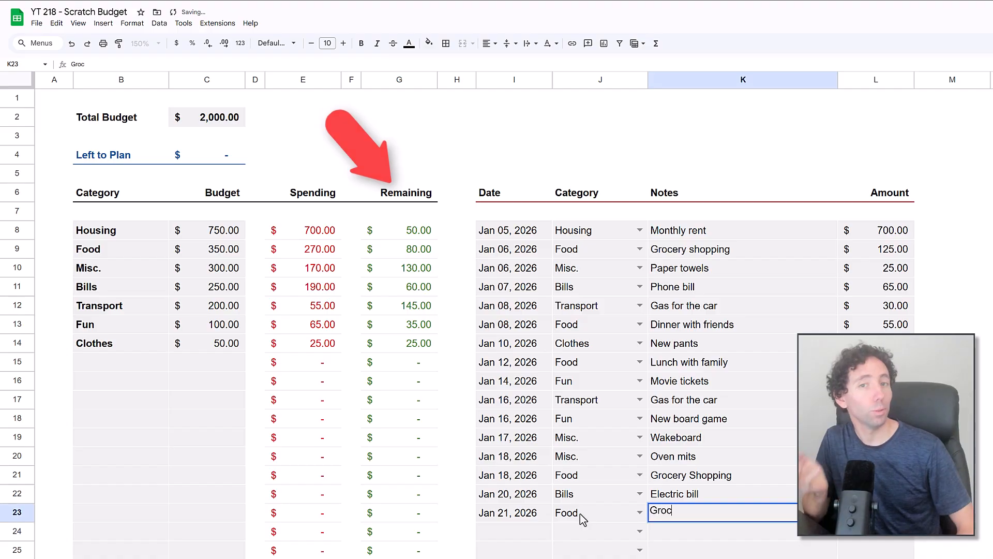
{"action": "key", "text": "Tab"}
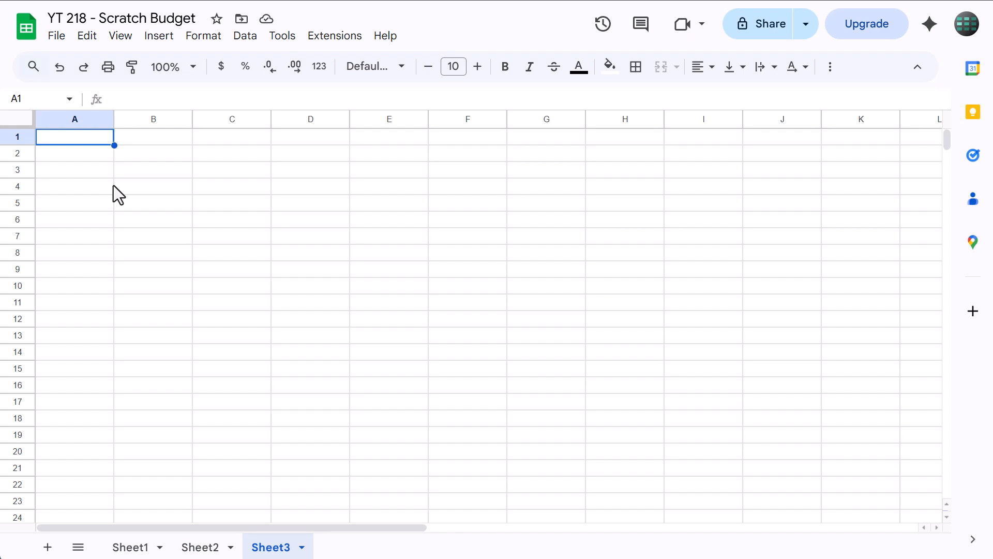
Set the height of rows 1 to 1000 on Sheet3 to 25 pixels
{"action": "left_click", "coordinate": [49, 99]}
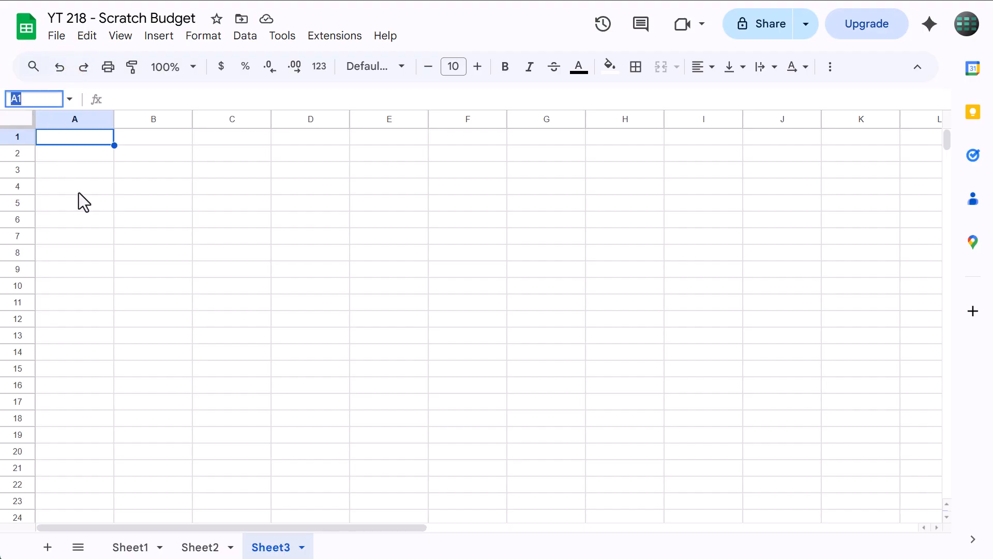
{"action": "type", "text": "1:1000"}
{"action": "key", "text": "Return"}
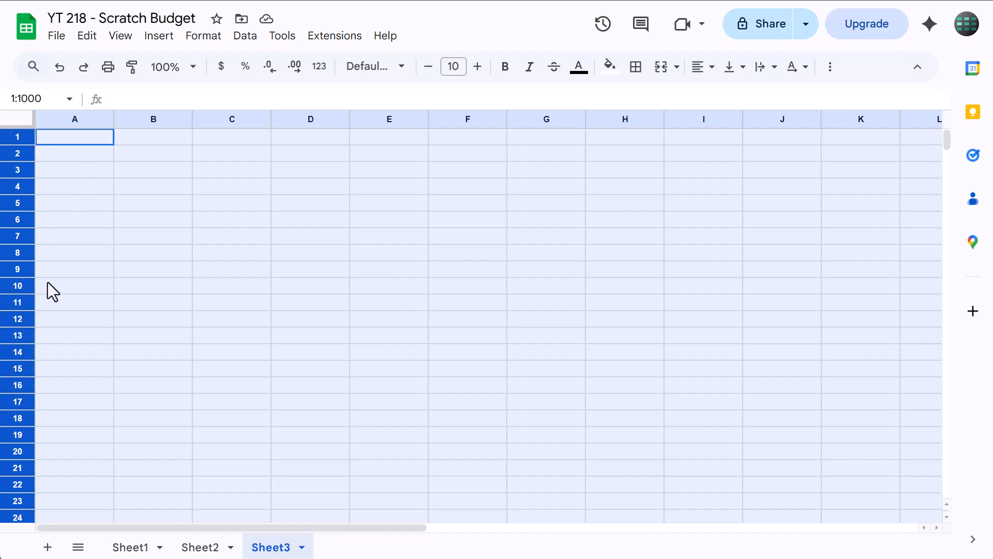
{"action": "right_click", "coordinate": [23, 167]}
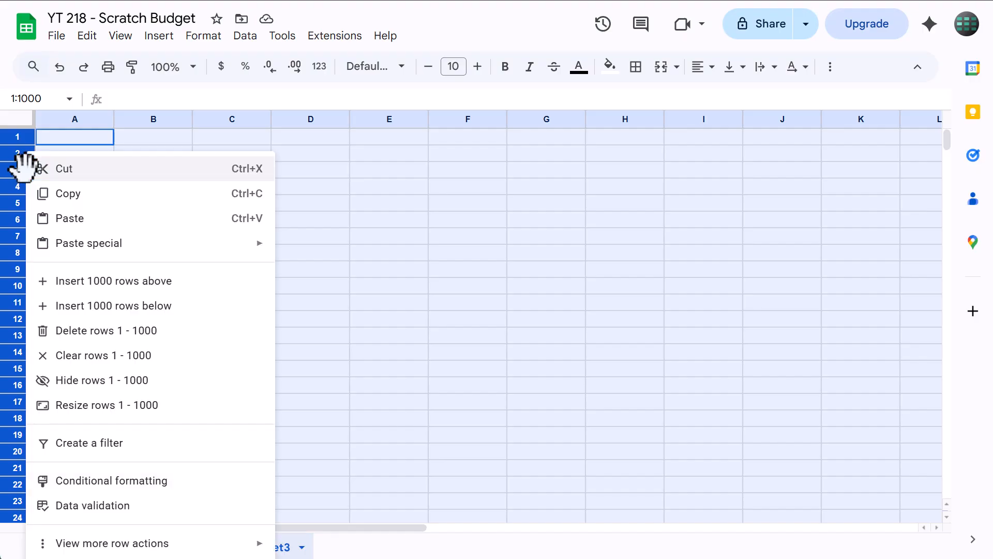
{"action": "left_click", "coordinate": [98, 405]}
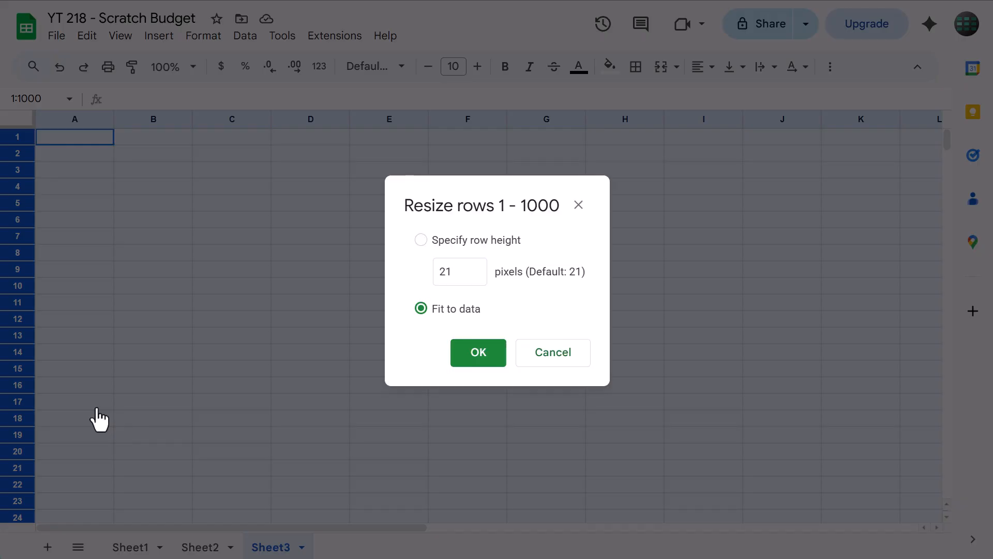
{"action": "left_click", "coordinate": [463, 275]}
{"action": "left_click_drag", "start_coordinate": [463, 274], "coordinate": [423, 282]}
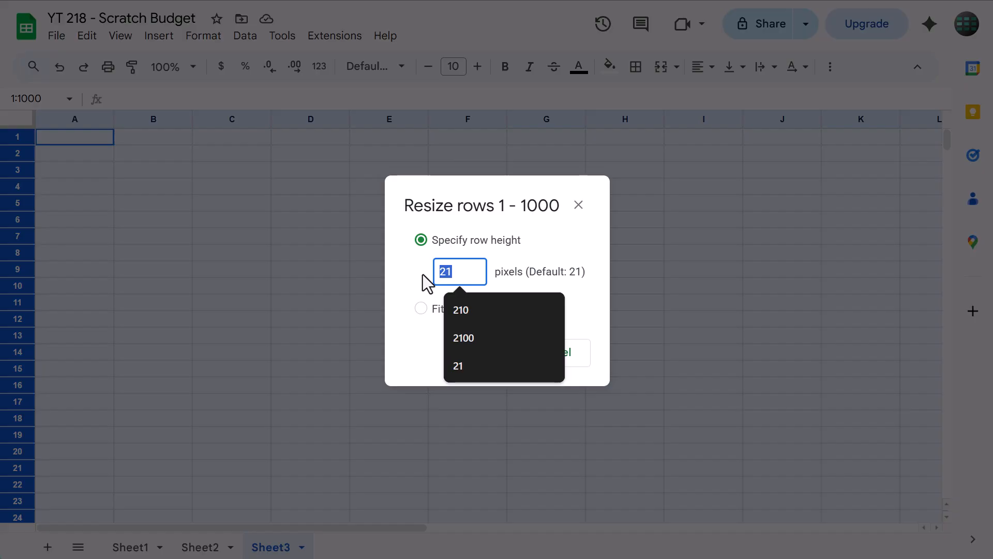
{"action": "type", "text": "25"}
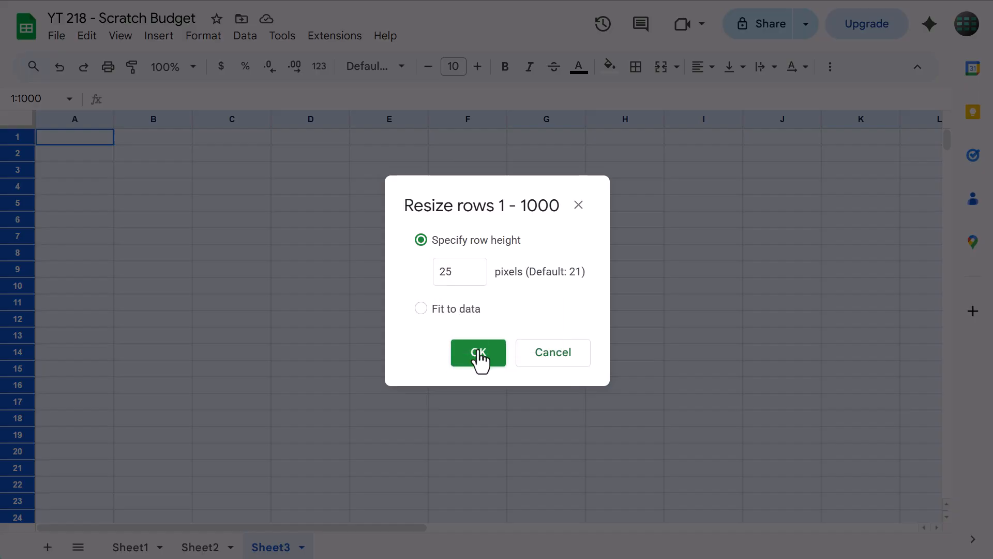
{"action": "left_click", "coordinate": [480, 354]}
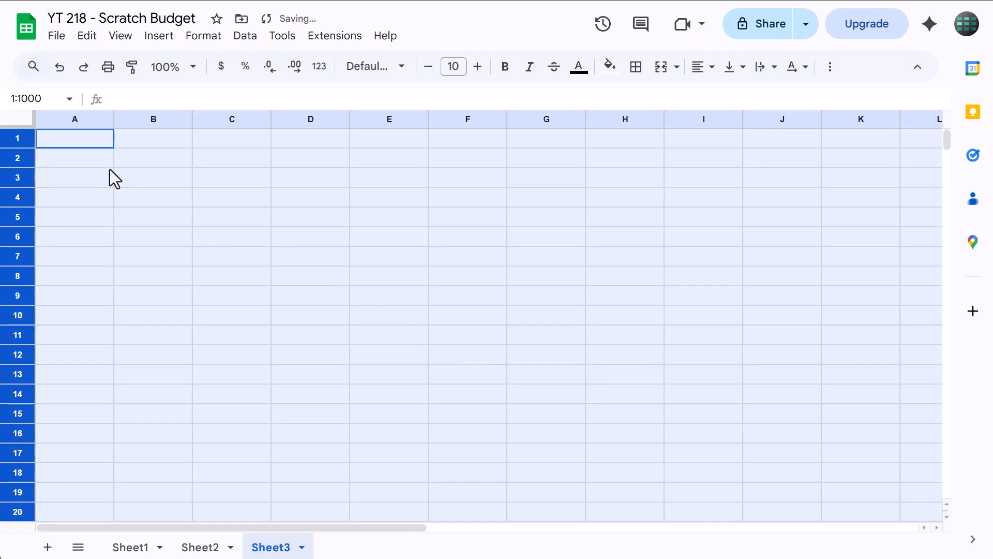
Enter the label "Total Budget" in cell B2 and "Left to Plan" in cell B4
{"action": "left_click", "coordinate": [136, 160]}
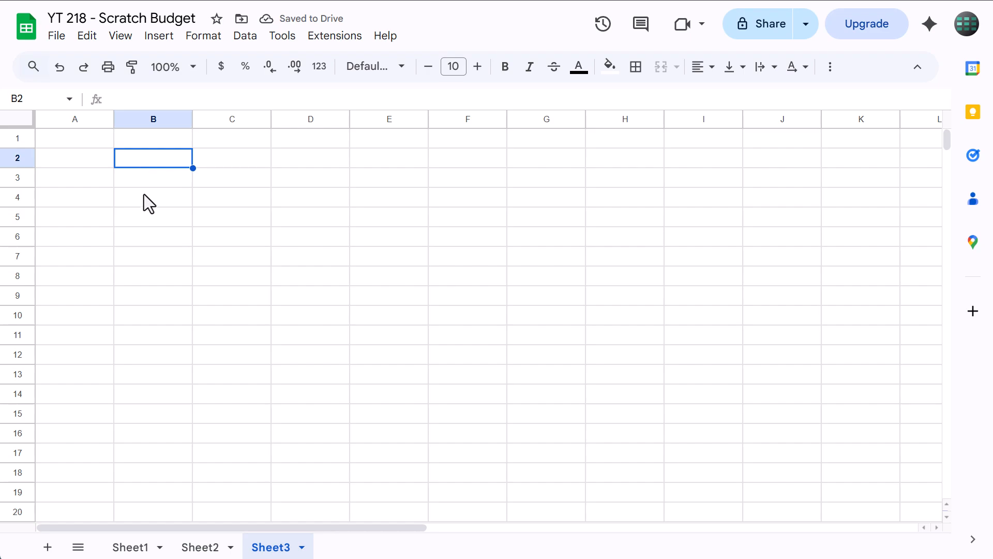
{"action": "type", "text": "Total Budget"}
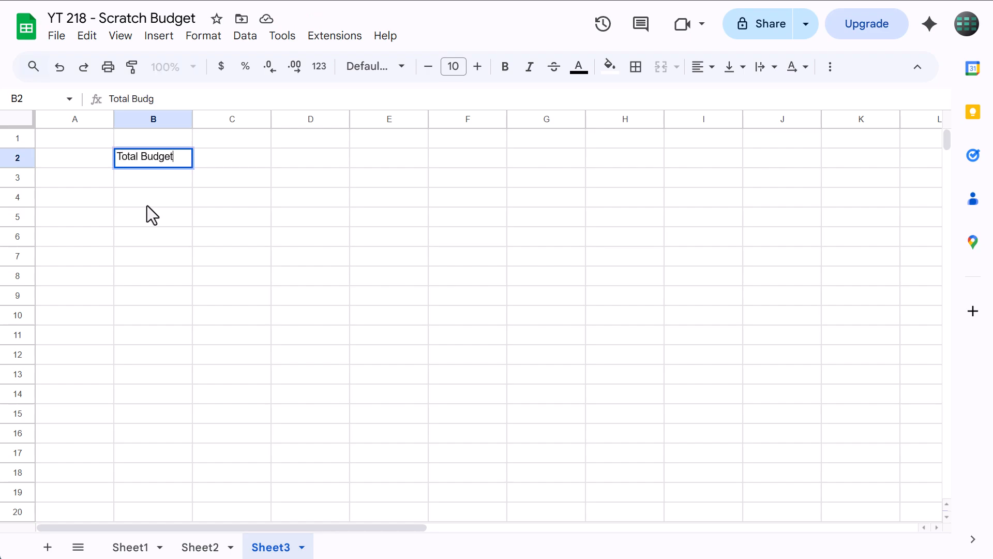
{"action": "key", "text": "Return"}
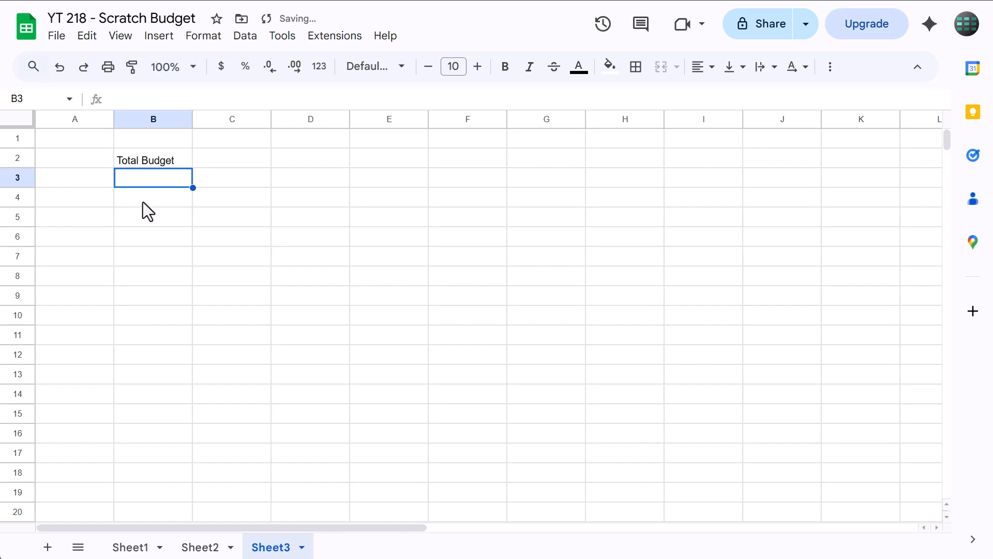
{"action": "left_click", "coordinate": [134, 199]}
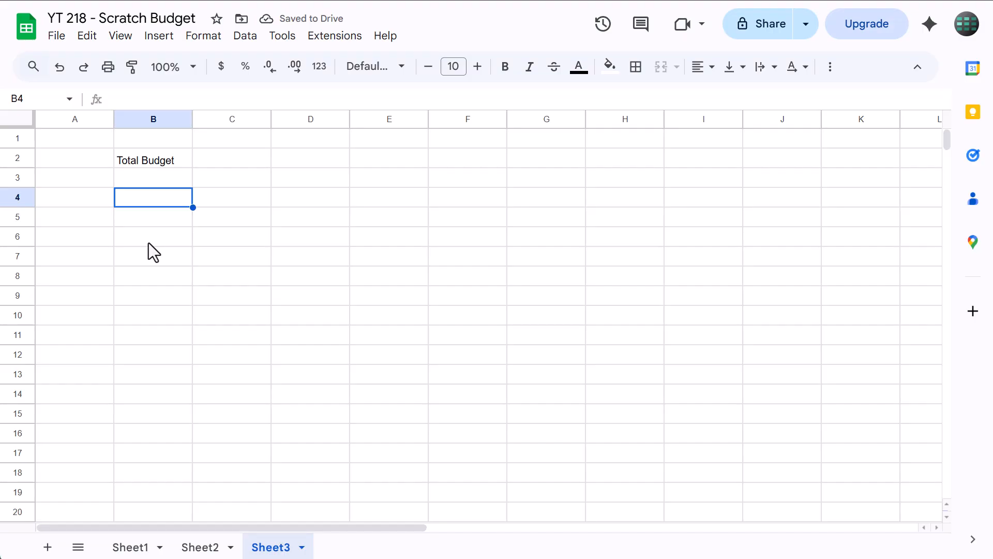
{"action": "type", "text": "Left to Pla"}
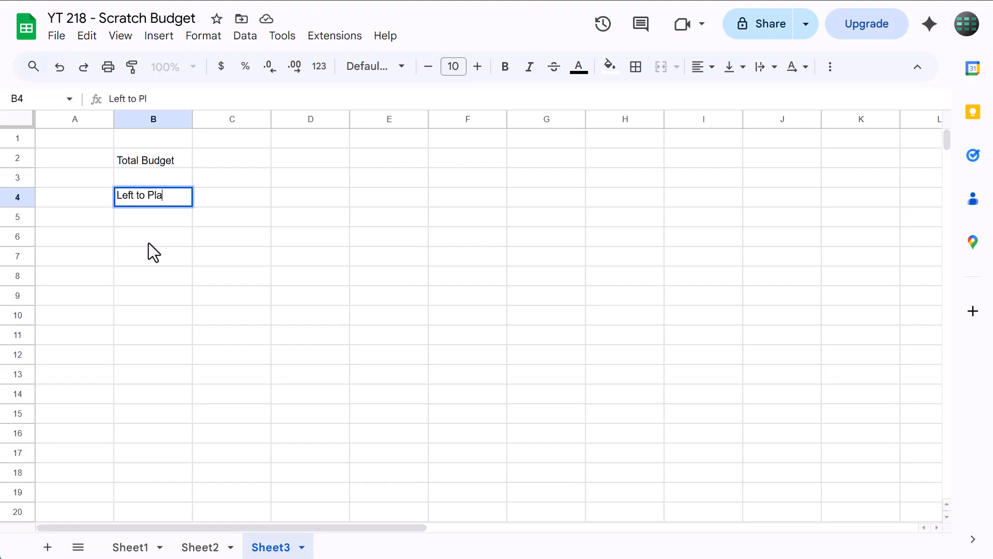
{"action": "type", "text": "n"}
{"action": "key", "text": "Return"}
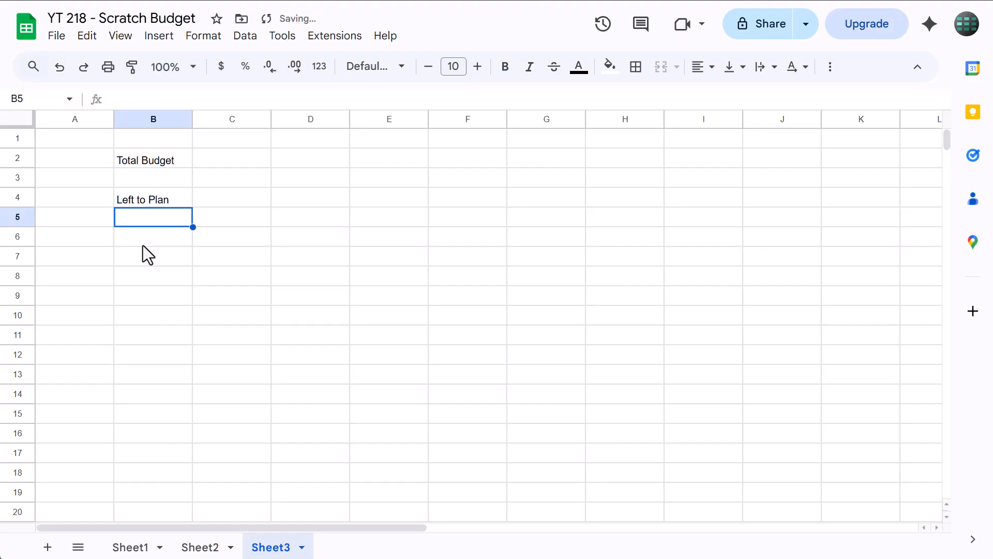
Enter the budget table headings in row 6: Category in B6, Budget in C6, Spending in E6 and Remaining in G6
{"action": "key", "text": "Down"}
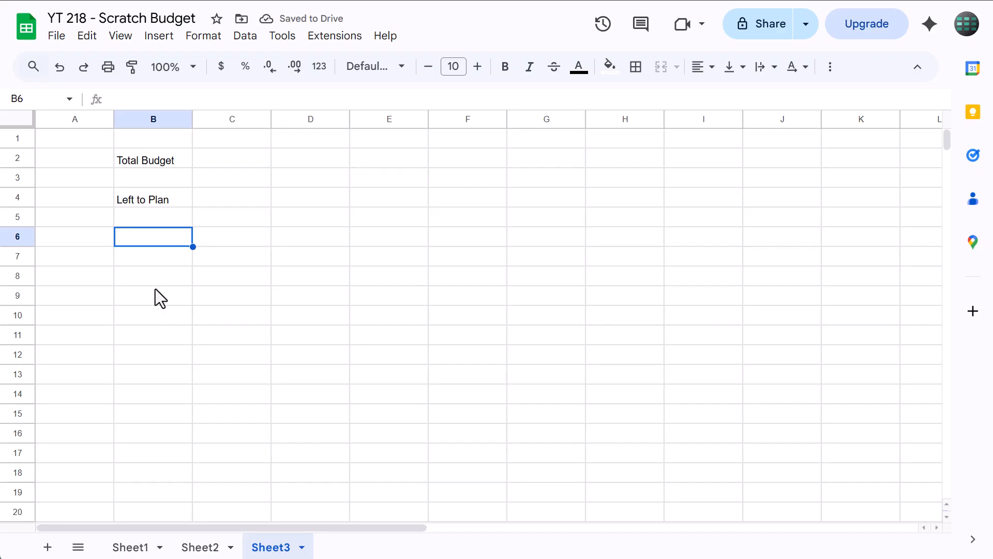
{"action": "type", "text": "Categoryt"}
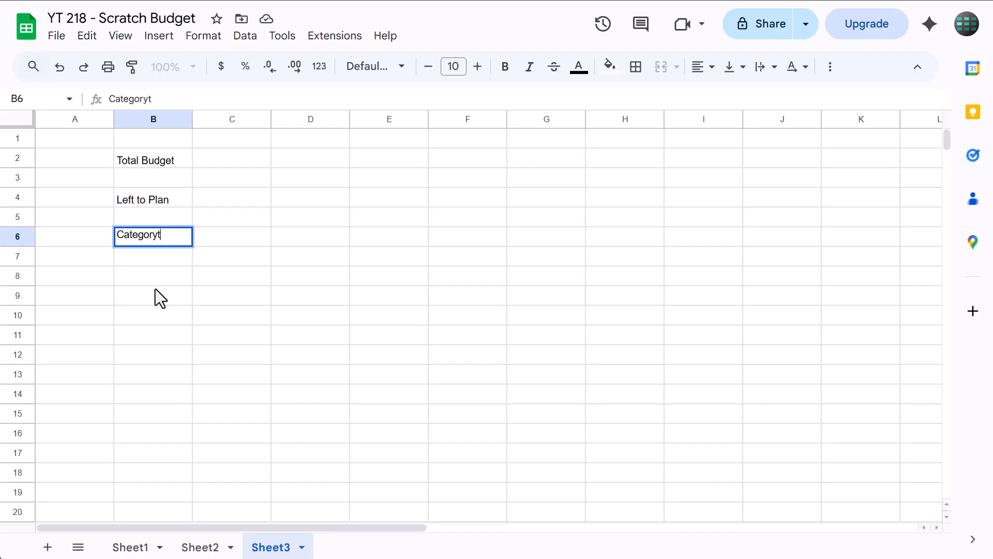
{"action": "key", "text": "BackSpace"}
{"action": "key", "text": "Tab"}
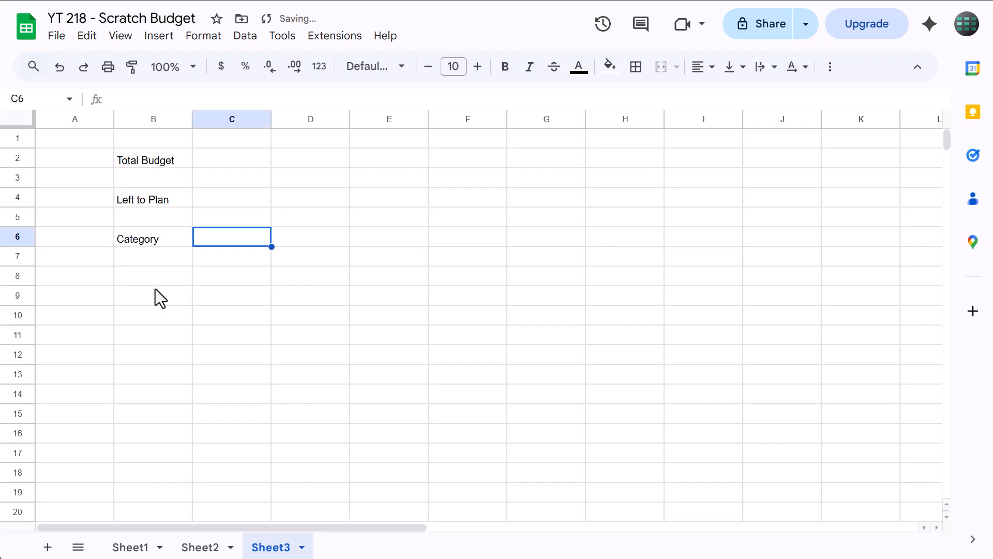
{"action": "type", "text": "Budget"}
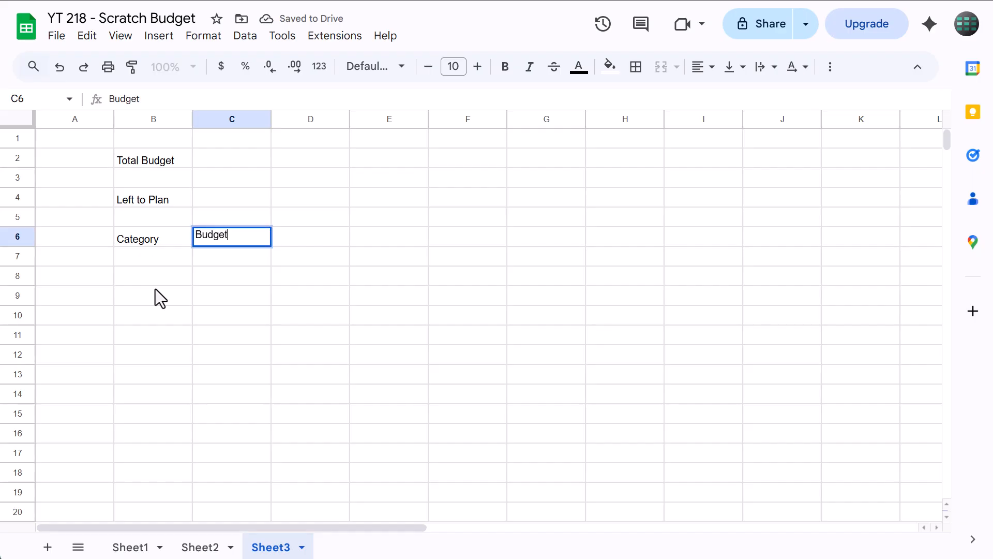
{"action": "key", "text": "Tab"}
{"action": "key", "text": "Tab"}
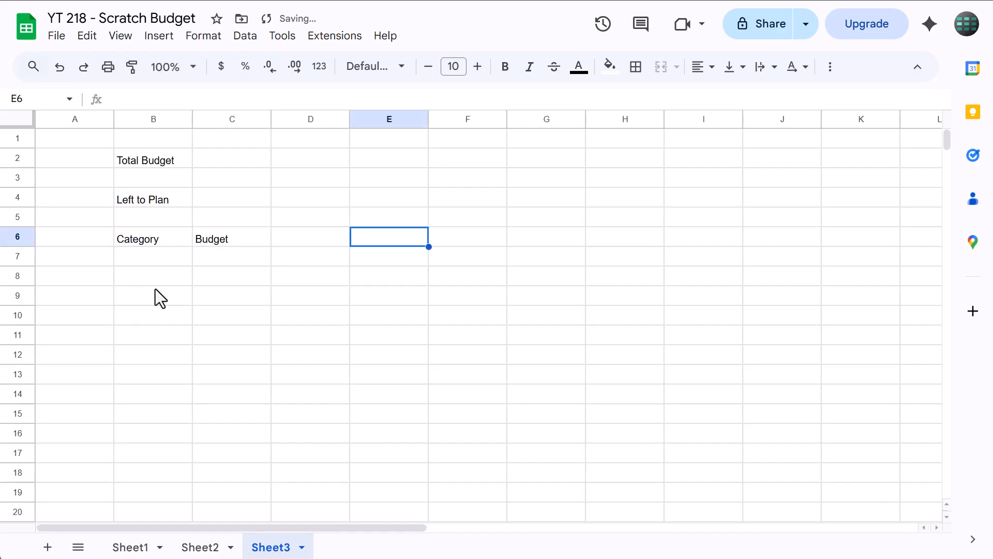
{"action": "type", "text": "Spending"}
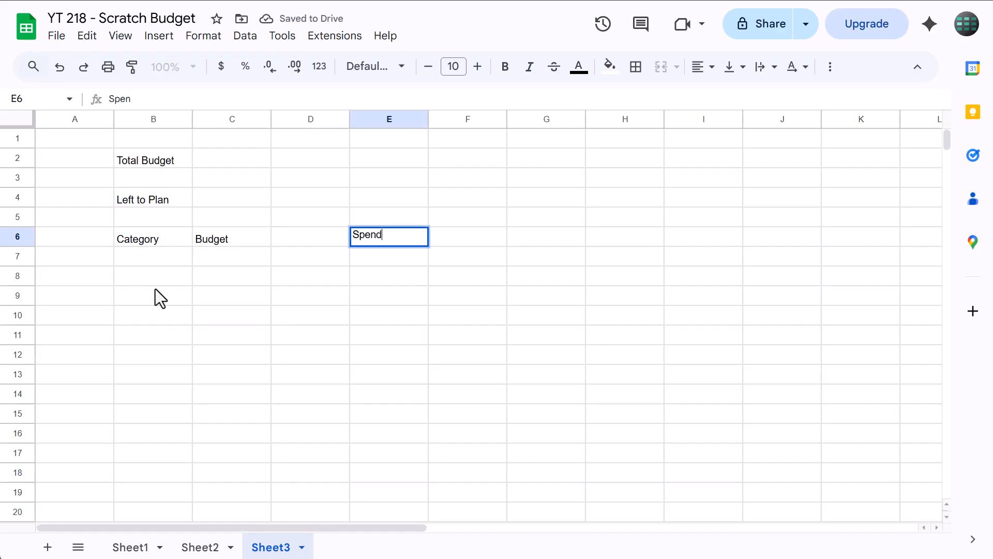
{"action": "key", "text": "Tab"}
{"action": "key", "text": "Tab"}
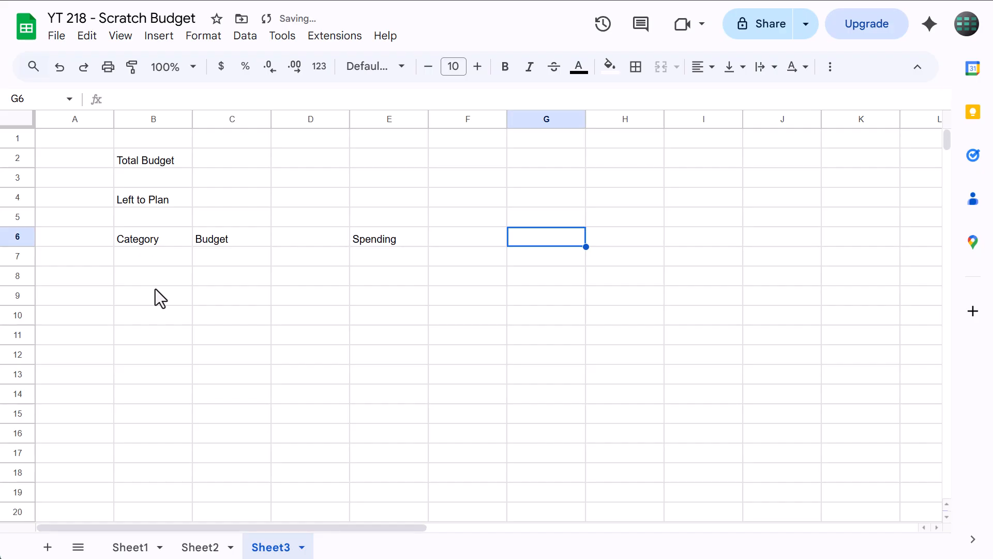
{"action": "type", "text": "Remaining"}
Enter the expense log headings Date, Category, Notes and Amount in cells I6 through L6
{"action": "key", "text": "Tab"}
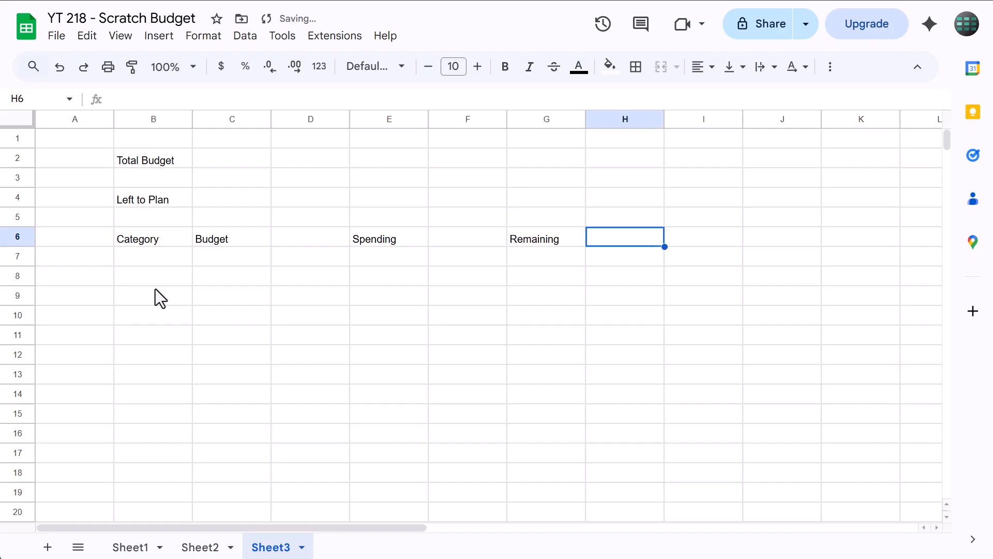
{"action": "key", "text": "Tab"}
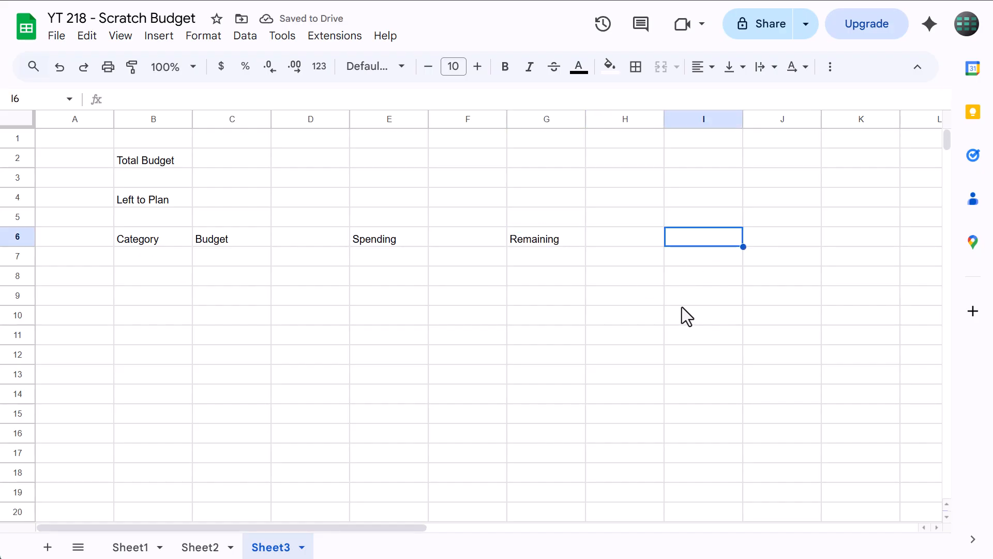
{"action": "type", "text": "Date"}
{"action": "key", "text": "Tab"}
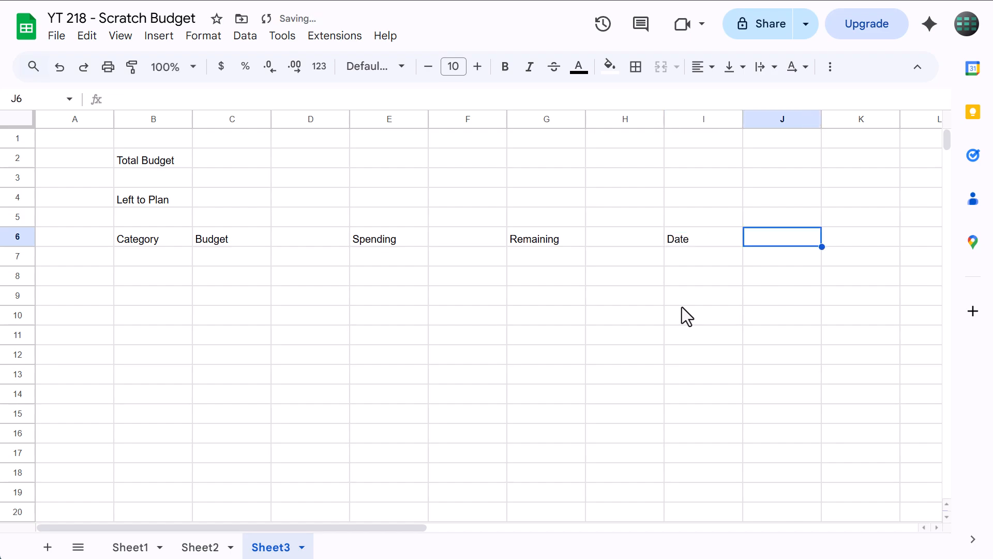
{"action": "type", "text": "Category"}
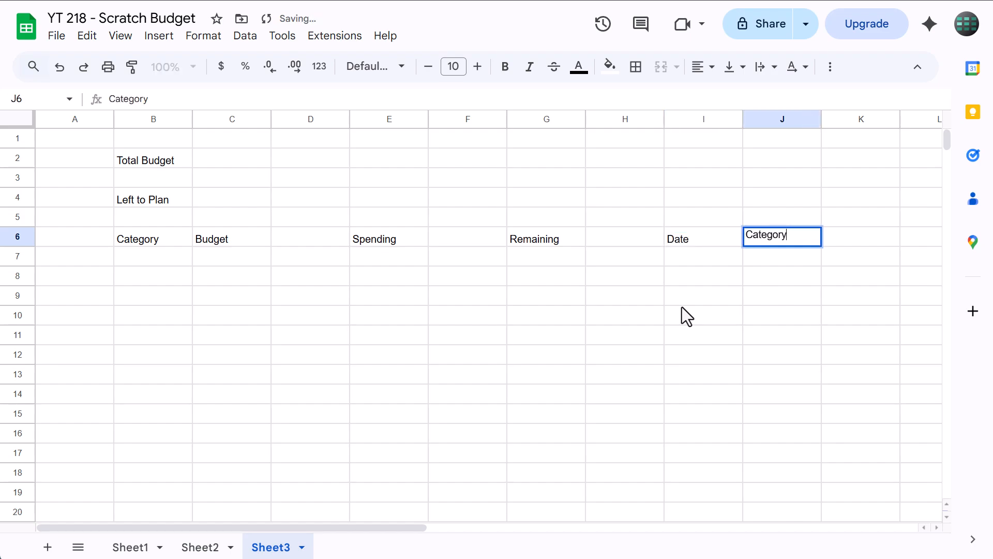
{"action": "key", "text": "Tab"}
{"action": "type", "text": "Note"}
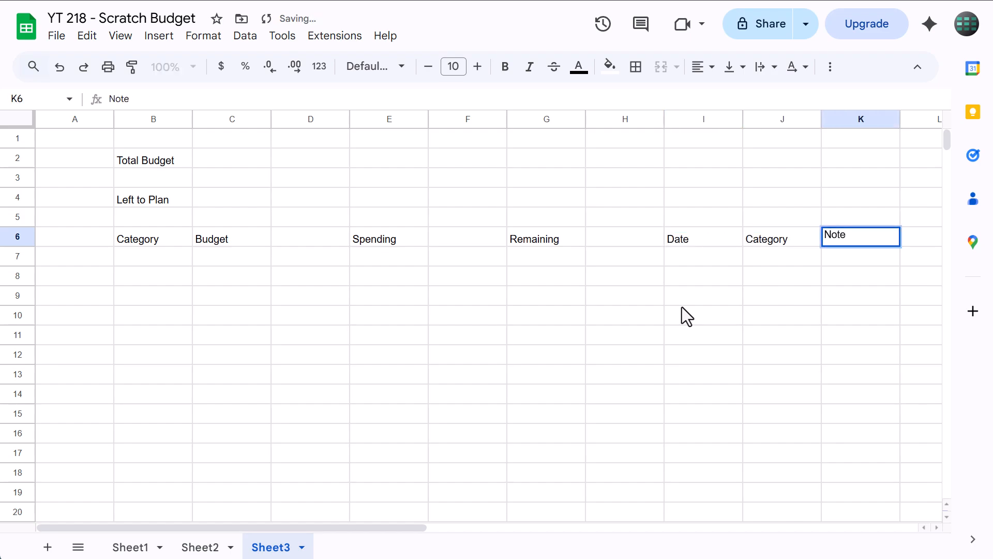
{"action": "type", "text": "s"}
{"action": "key", "text": "Tab"}
{"action": "type", "text": "Amount"}
{"action": "key", "text": "Return"}
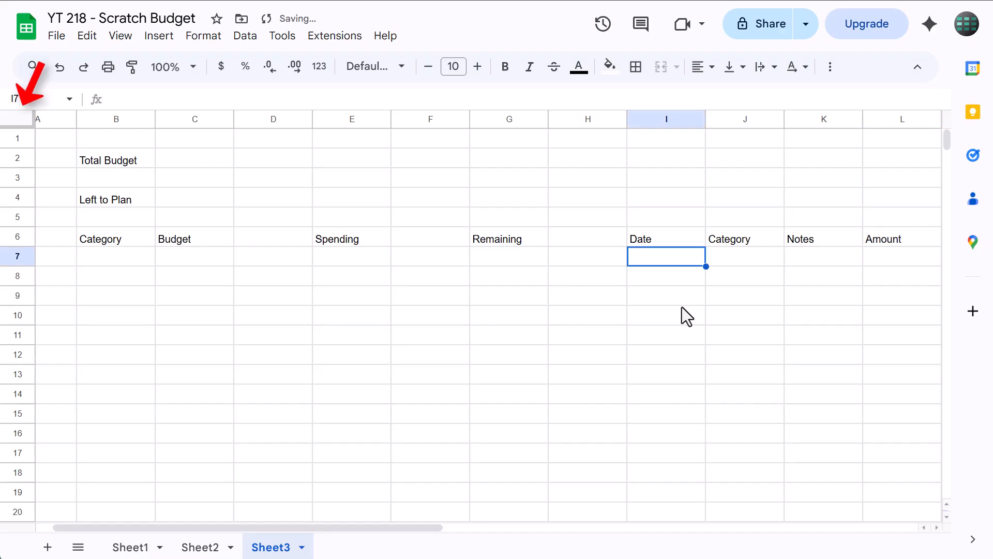
Align all cells of the sheet left horizontally and to the middle vertically
{"action": "scroll", "coordinate": [673, 307], "scroll_direction": "left", "scroll_amount": 1}
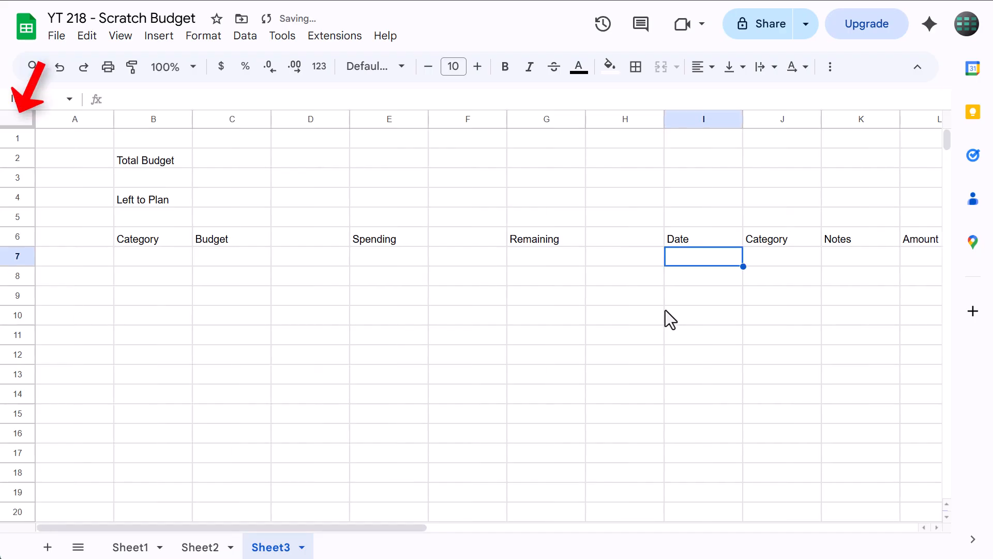
{"action": "left_click", "coordinate": [19, 118]}
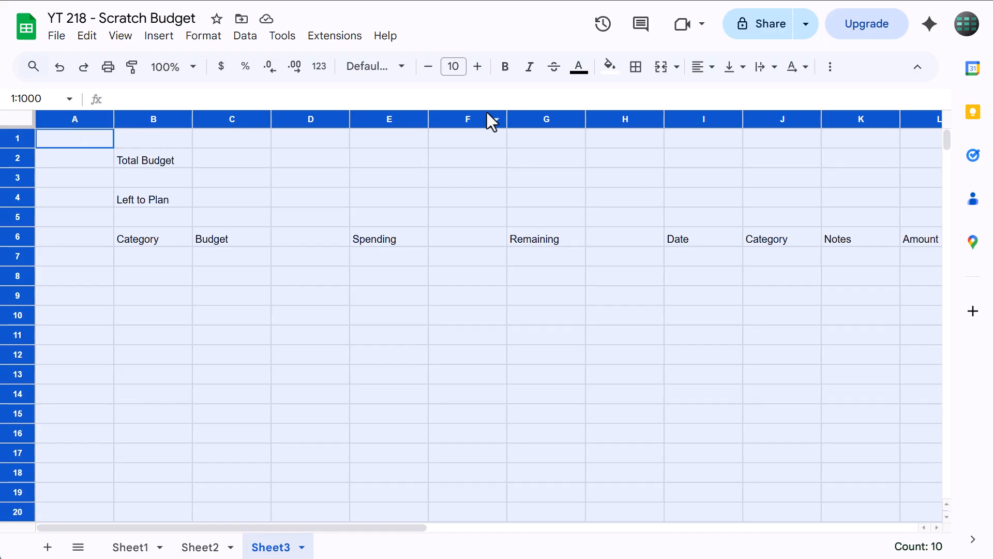
{"action": "left_click", "coordinate": [712, 70]}
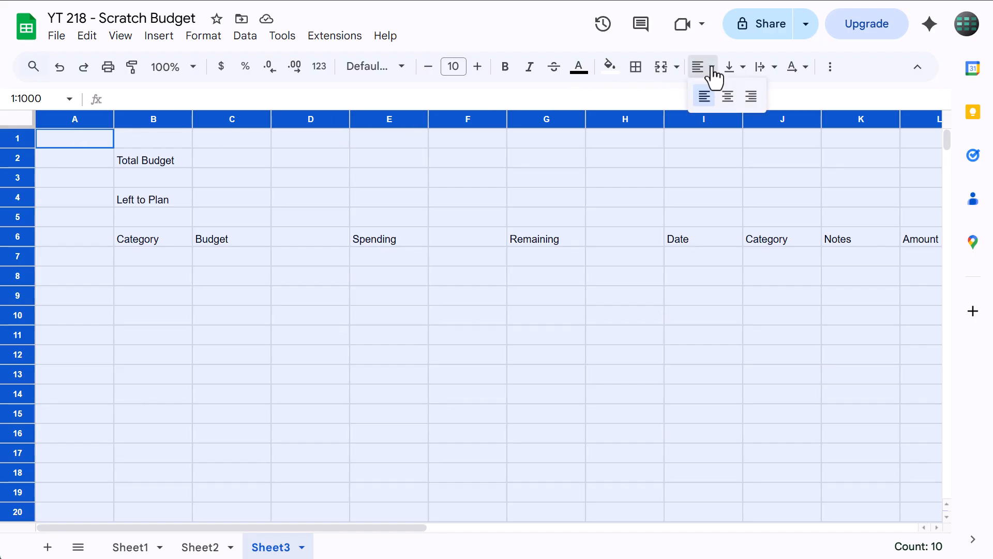
{"action": "left_click", "coordinate": [704, 97]}
{"action": "left_click", "coordinate": [734, 73]}
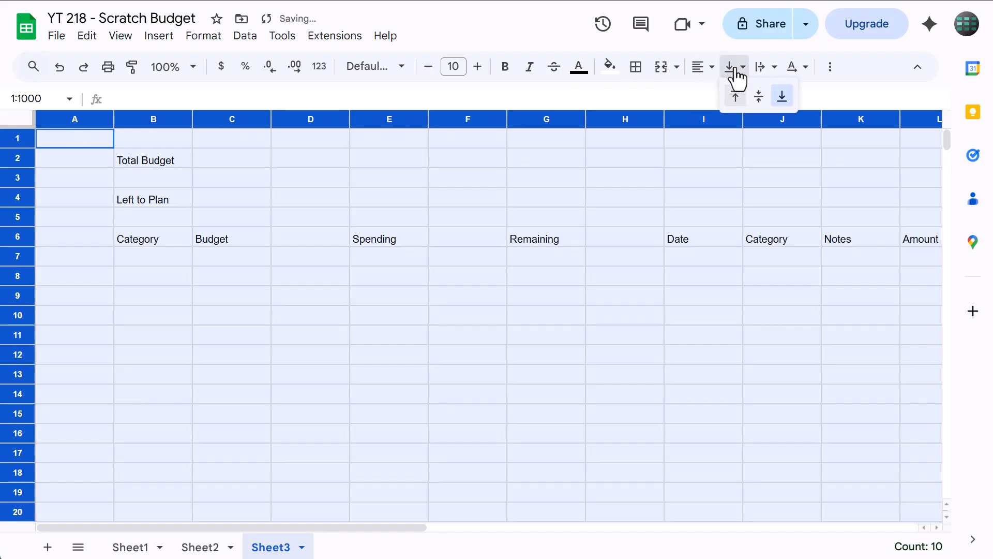
{"action": "left_click", "coordinate": [759, 97]}
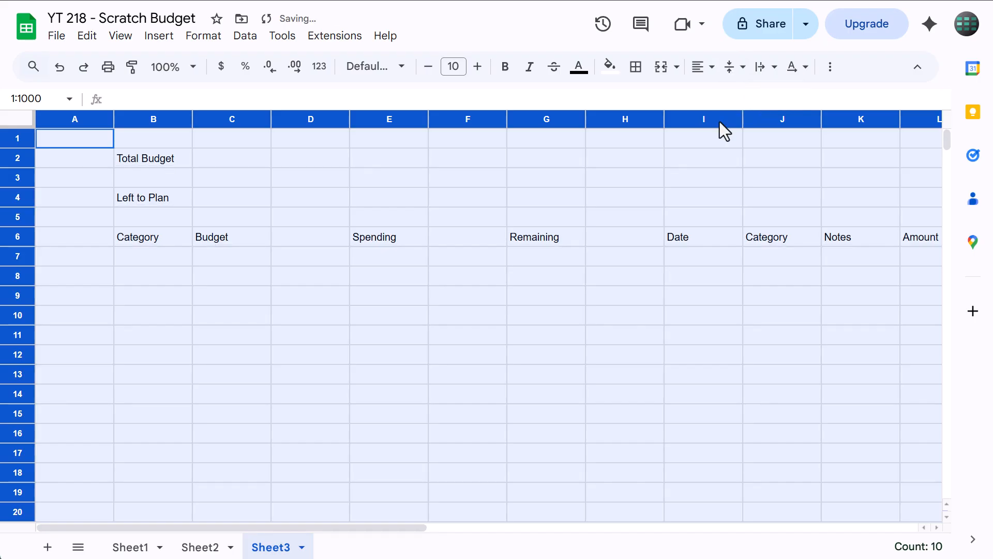
Set the width of column A to 50 pixels
{"action": "left_click", "coordinate": [228, 178]}
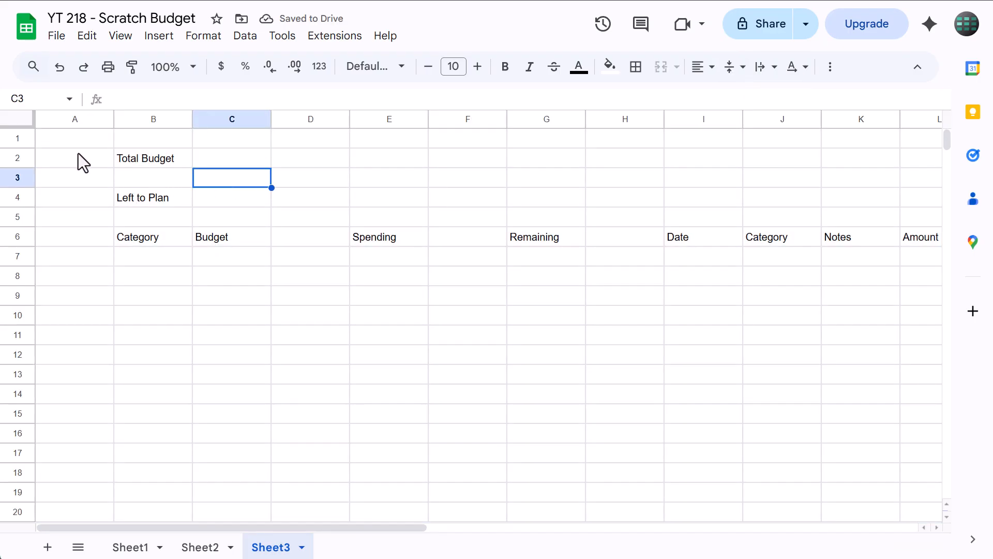
{"action": "left_click", "coordinate": [61, 121]}
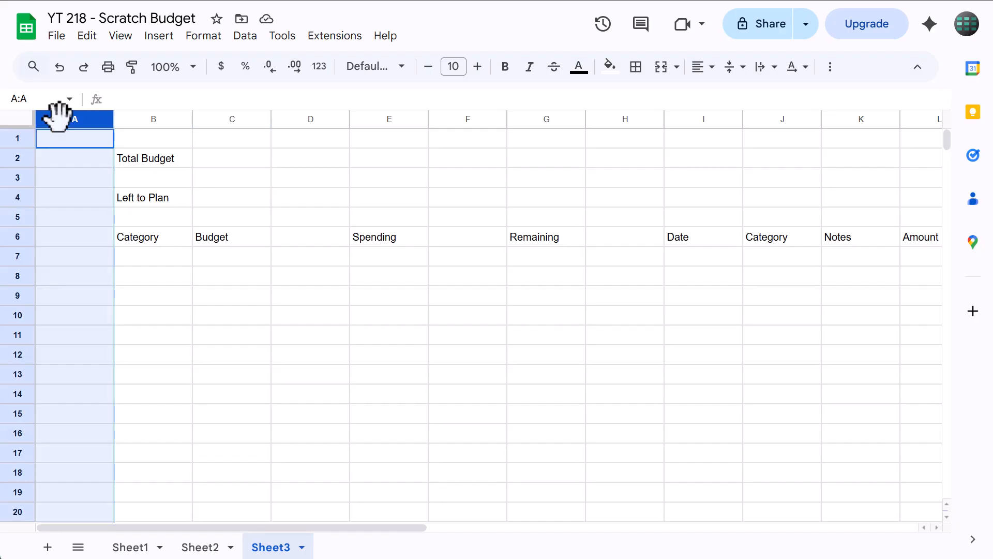
{"action": "right_click", "coordinate": [57, 118]}
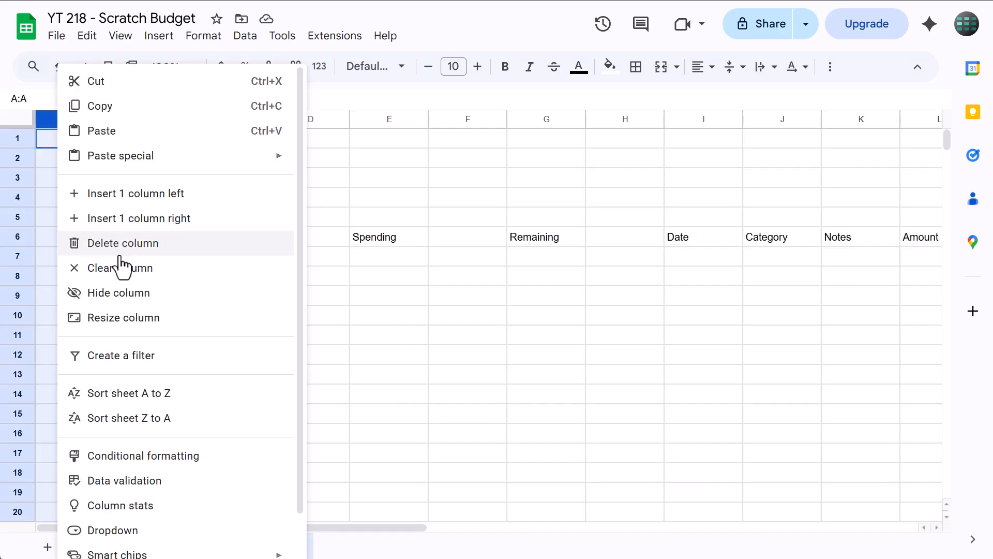
{"action": "left_click", "coordinate": [126, 317]}
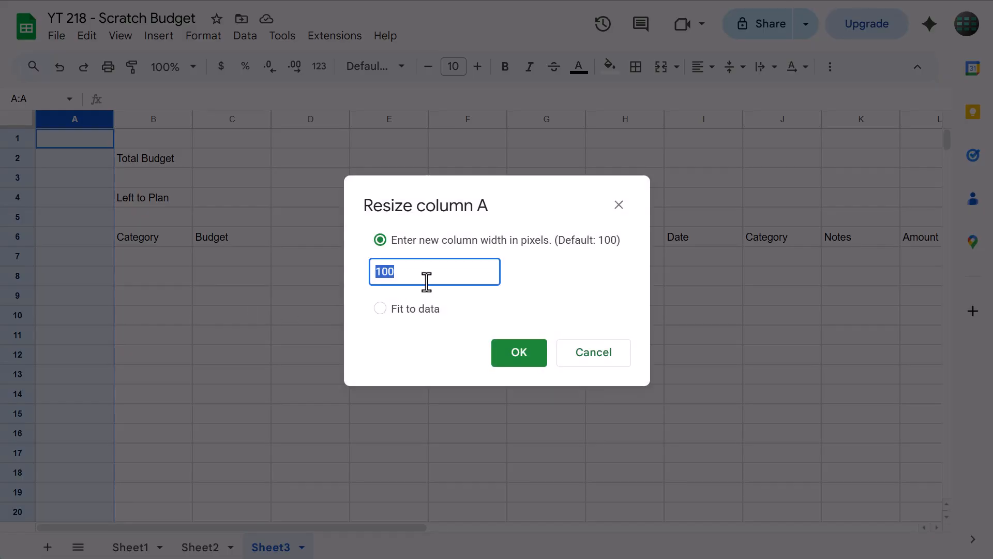
{"action": "type", "text": "50"}
{"action": "left_click", "coordinate": [557, 283]}
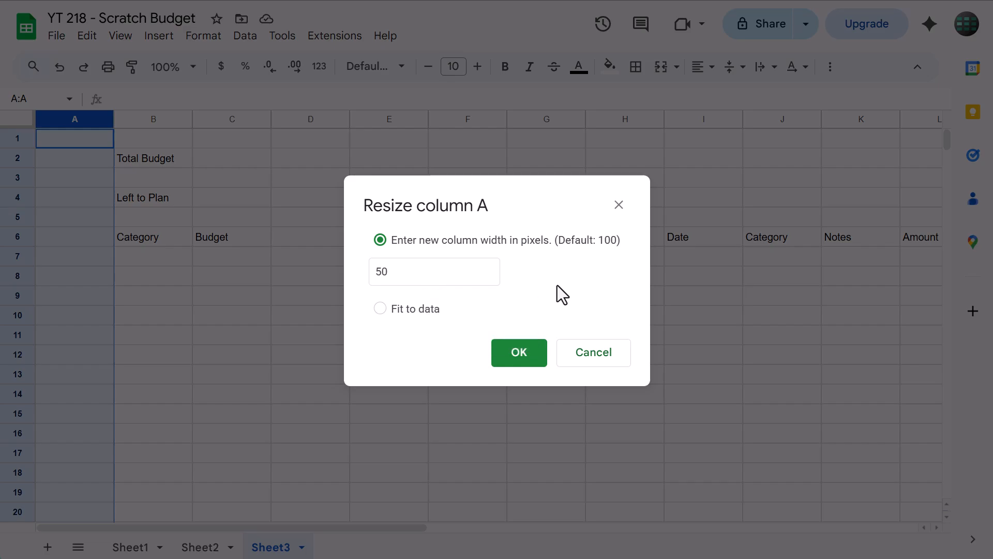
{"action": "left_click", "coordinate": [517, 358]}
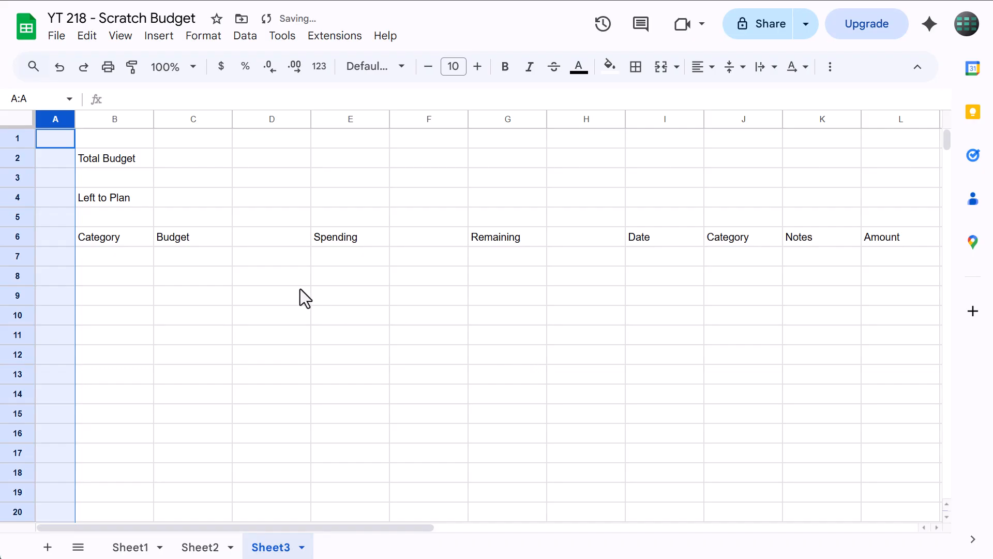
Set the width of both Category columns, B and J, to 125 pixels
{"action": "left_click", "coordinate": [120, 119]}
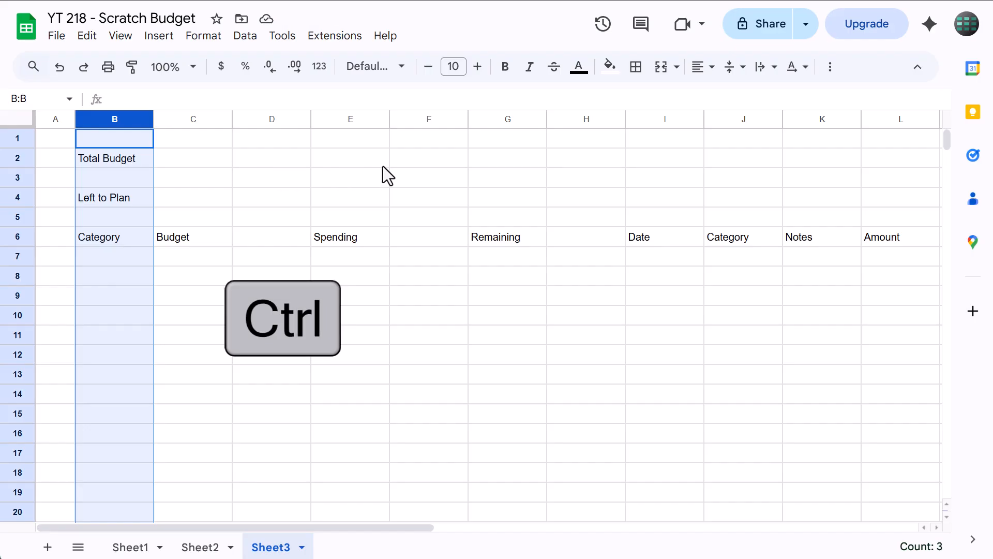
{"action": "left_click", "coordinate": [734, 121], "text": "ctrl"}
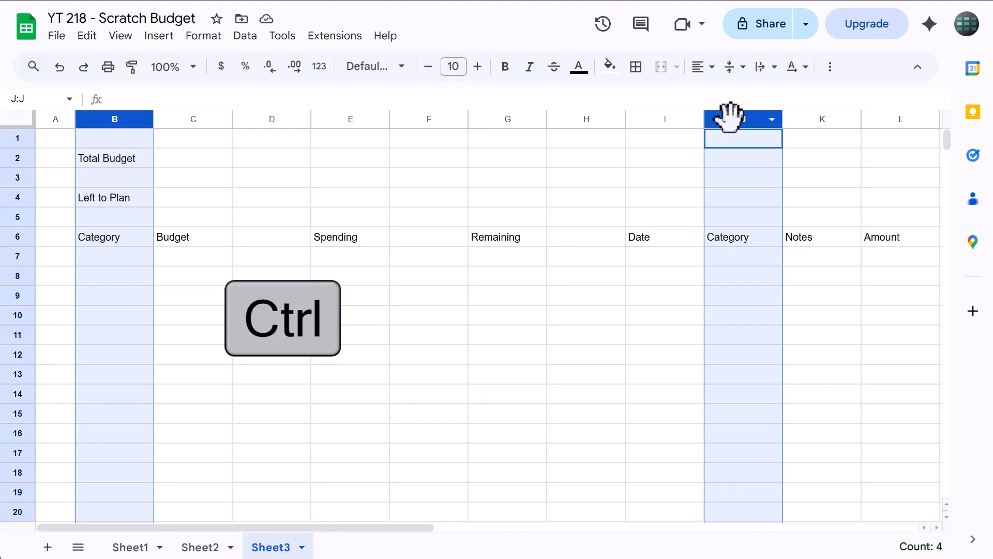
{"action": "right_click", "coordinate": [722, 119]}
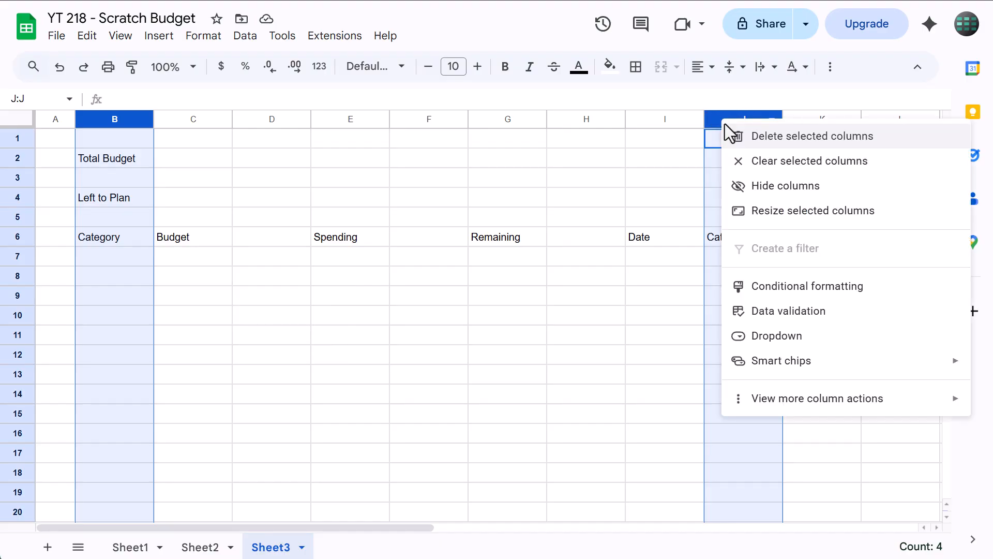
{"action": "left_click", "coordinate": [772, 211]}
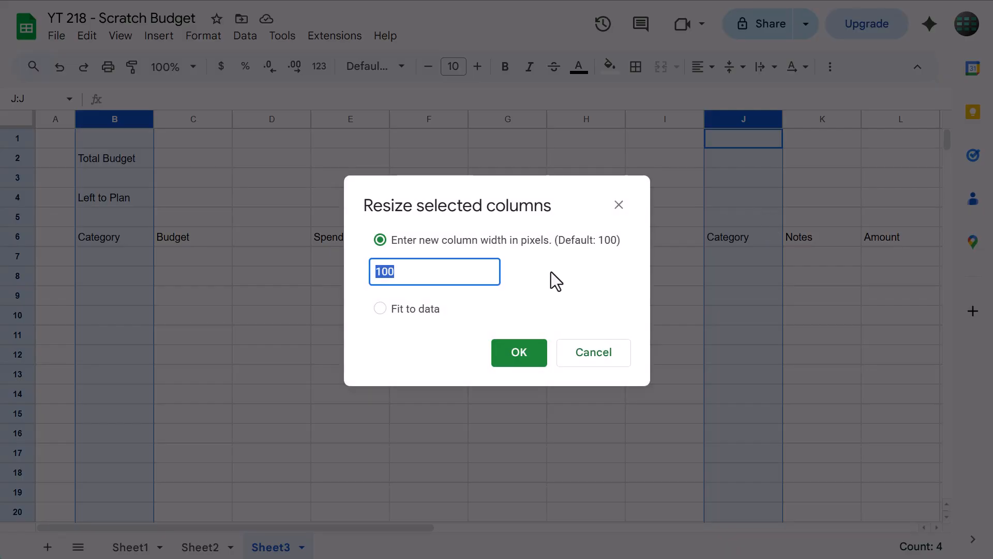
{"action": "type", "text": "125"}
{"action": "left_click", "coordinate": [517, 357]}
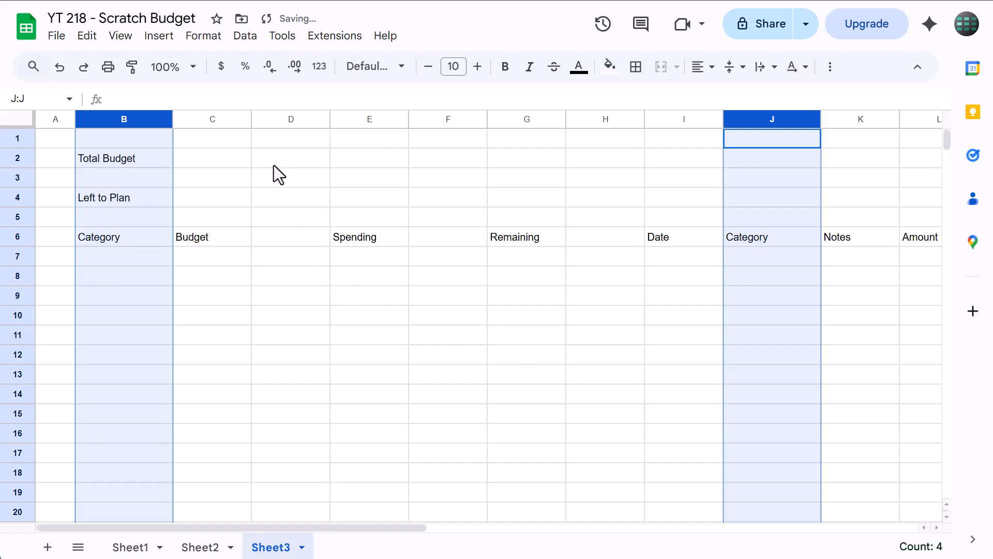
Narrow the empty spacer columns D and F to a width of 25 pixels
{"action": "left_click", "coordinate": [288, 118]}
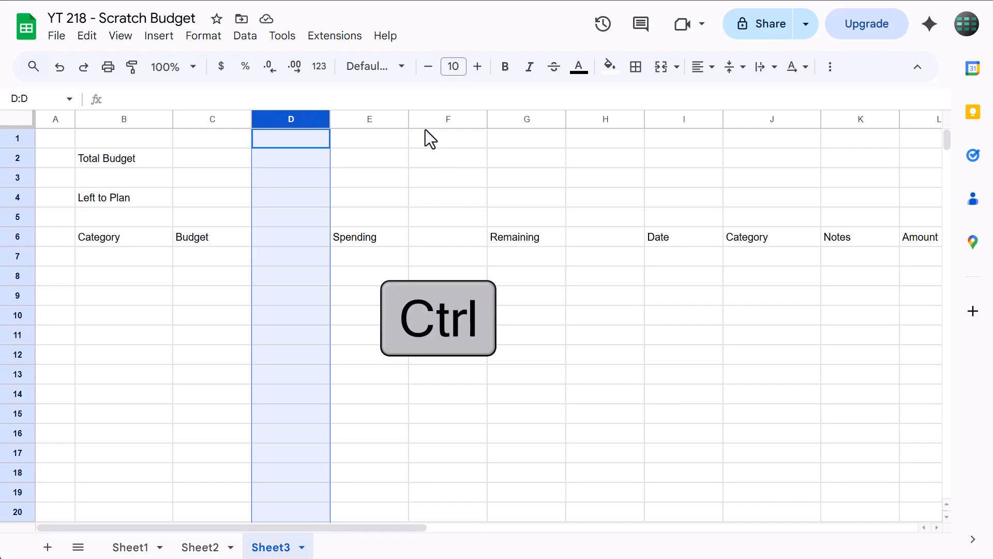
{"action": "left_click", "coordinate": [435, 118], "text": "ctrl"}
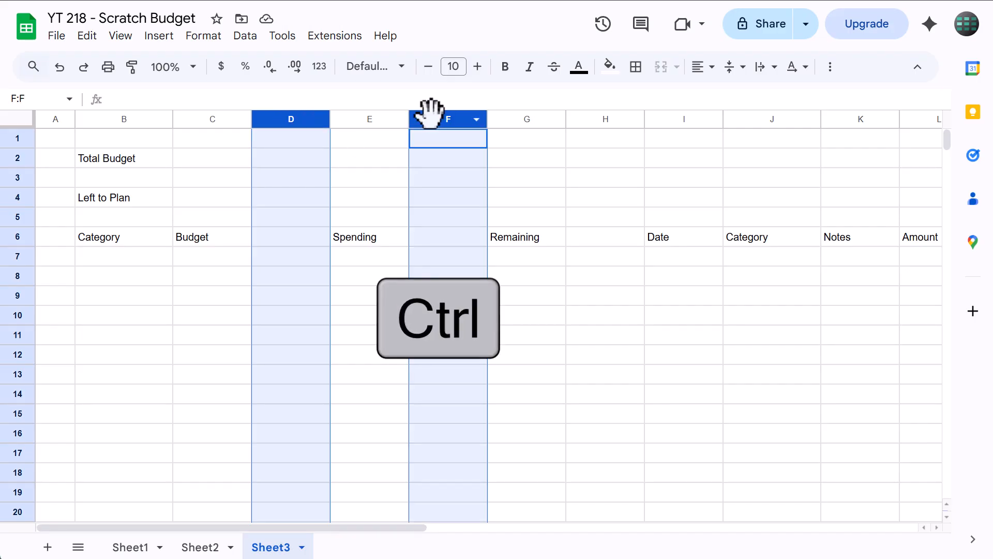
{"action": "right_click", "coordinate": [430, 113]}
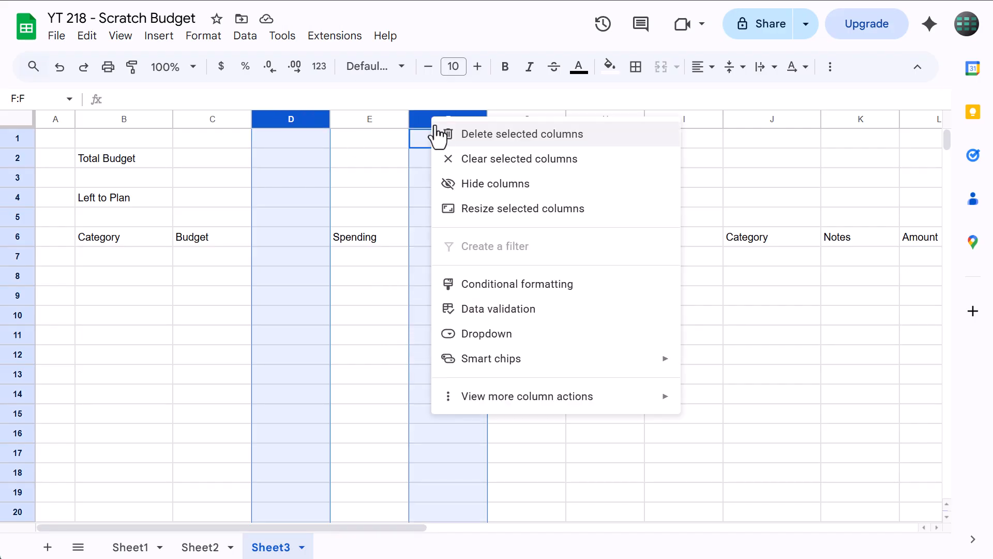
{"action": "left_click", "coordinate": [466, 209]}
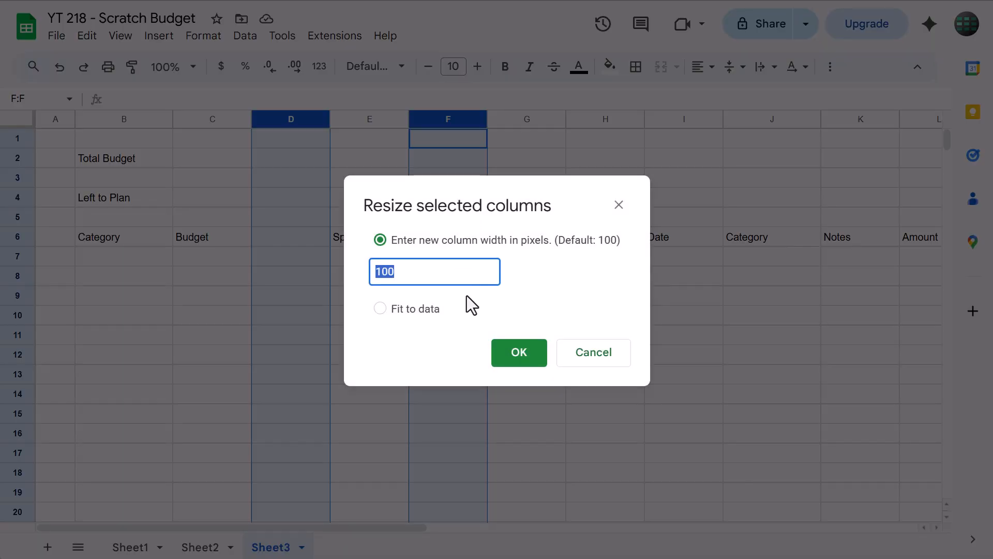
{"action": "type", "text": "25"}
{"action": "left_click", "coordinate": [538, 322]}
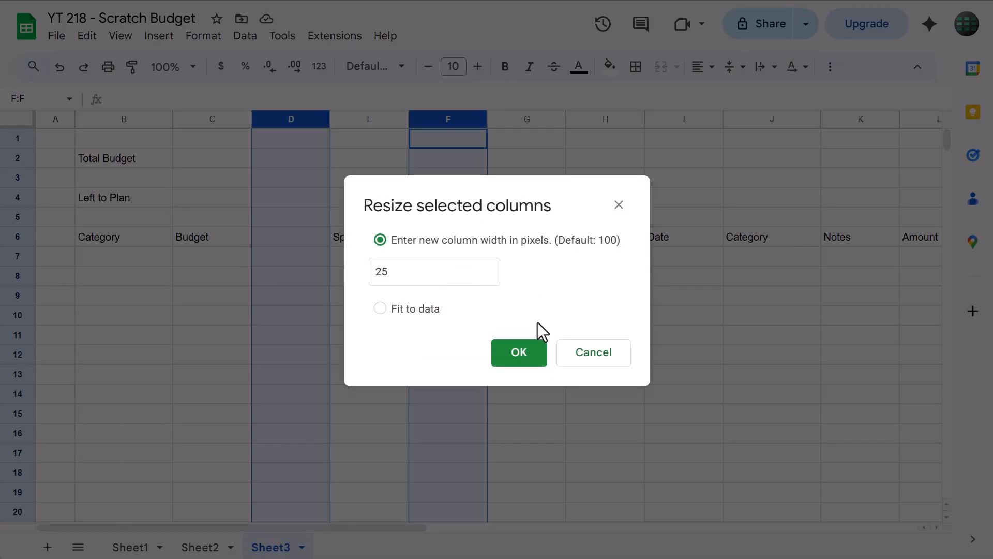
{"action": "left_click", "coordinate": [517, 356]}
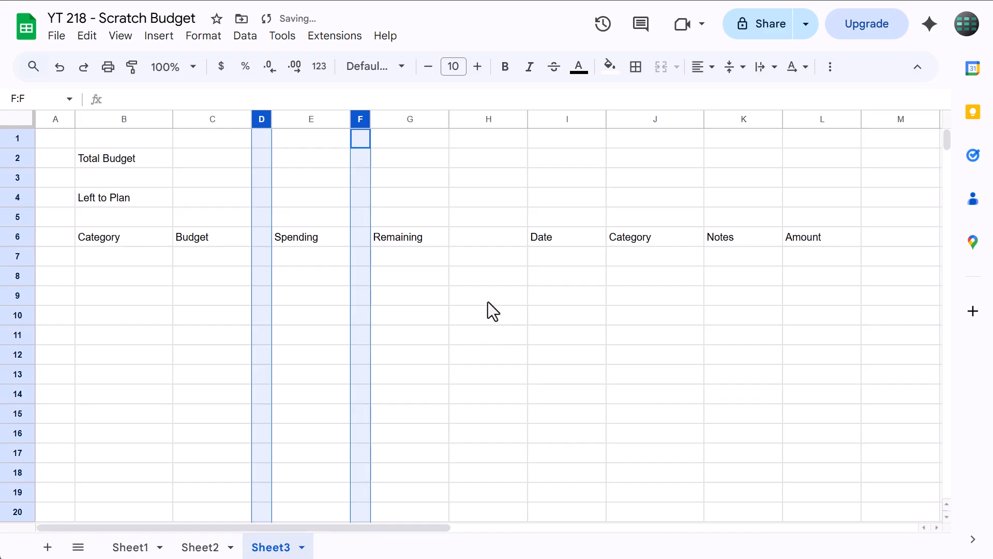
Widen the Notes column K to 250 pixels
{"action": "left_click", "coordinate": [734, 119]}
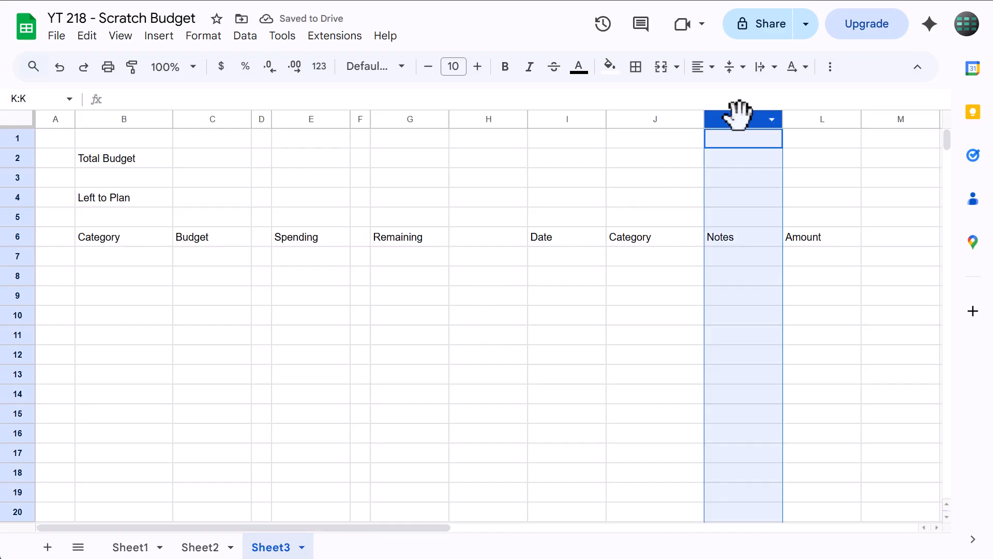
{"action": "right_click", "coordinate": [725, 109]}
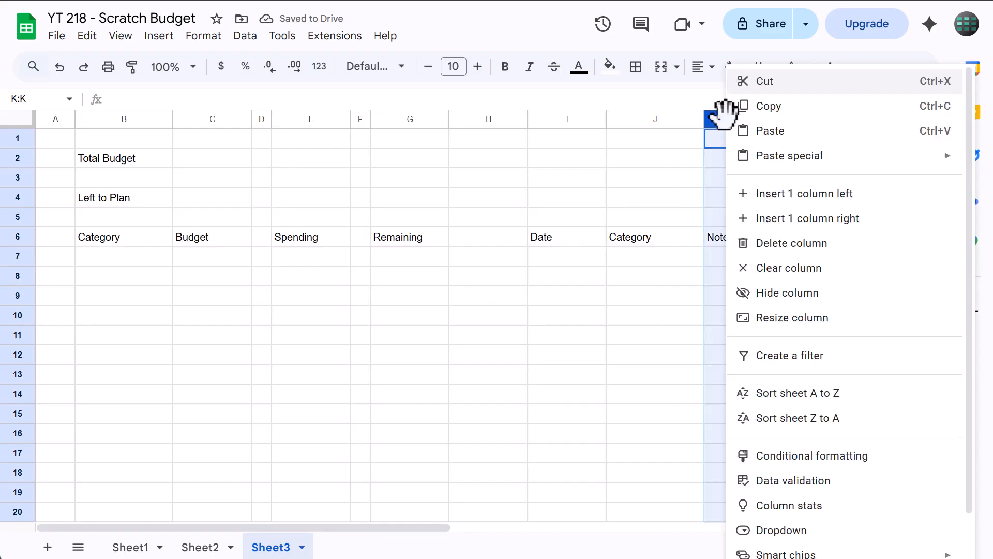
{"action": "left_click", "coordinate": [795, 318]}
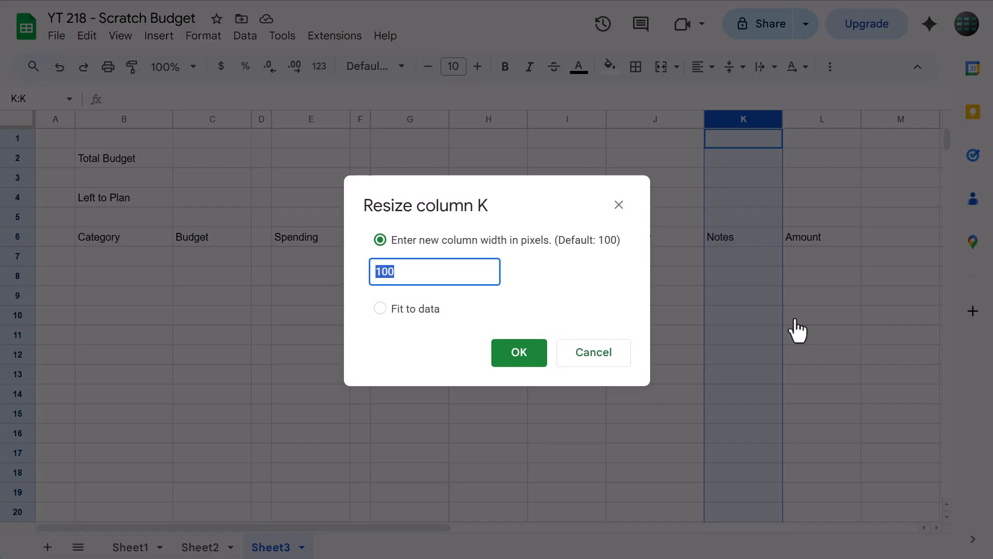
{"action": "type", "text": "250"}
{"action": "left_click", "coordinate": [563, 277]}
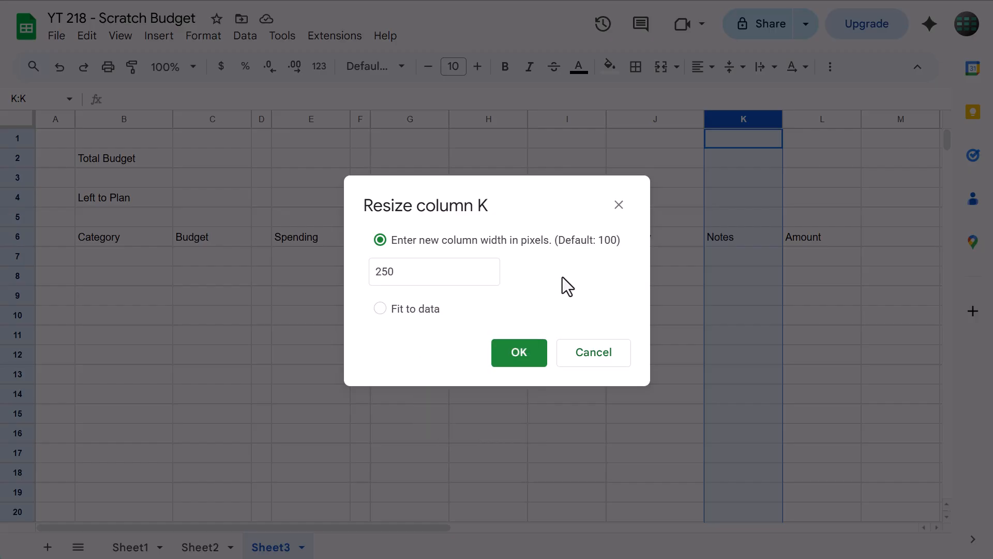
{"action": "left_click", "coordinate": [518, 358]}
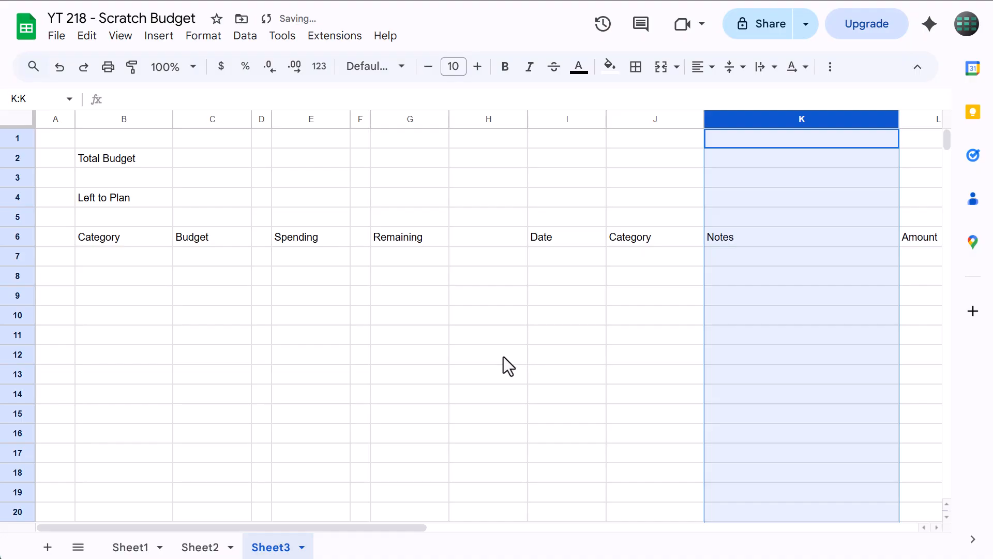
Hide the gridlines on the budget sheet
{"action": "left_click", "coordinate": [191, 278]}
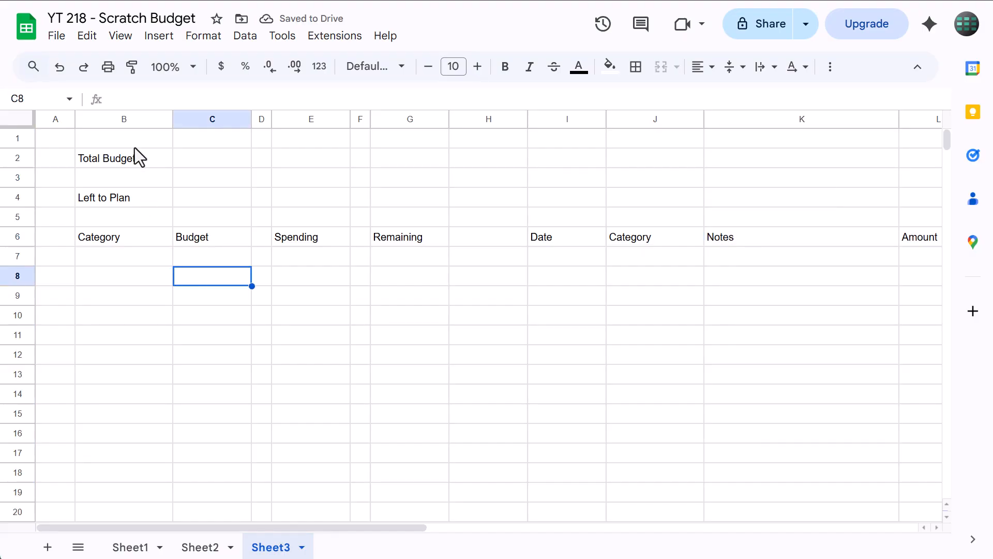
{"action": "left_click", "coordinate": [121, 37]}
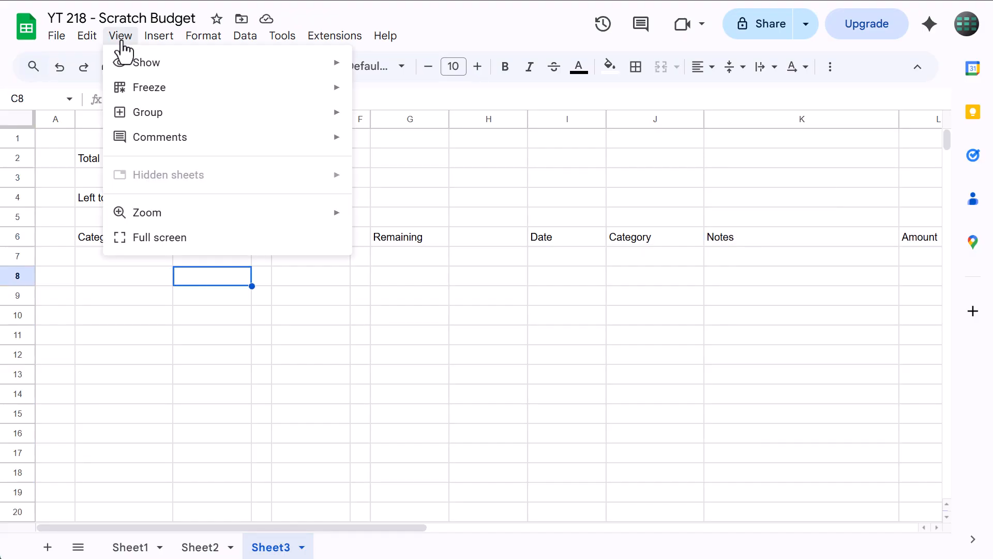
{"action": "mouse_move", "coordinate": [305, 62]}
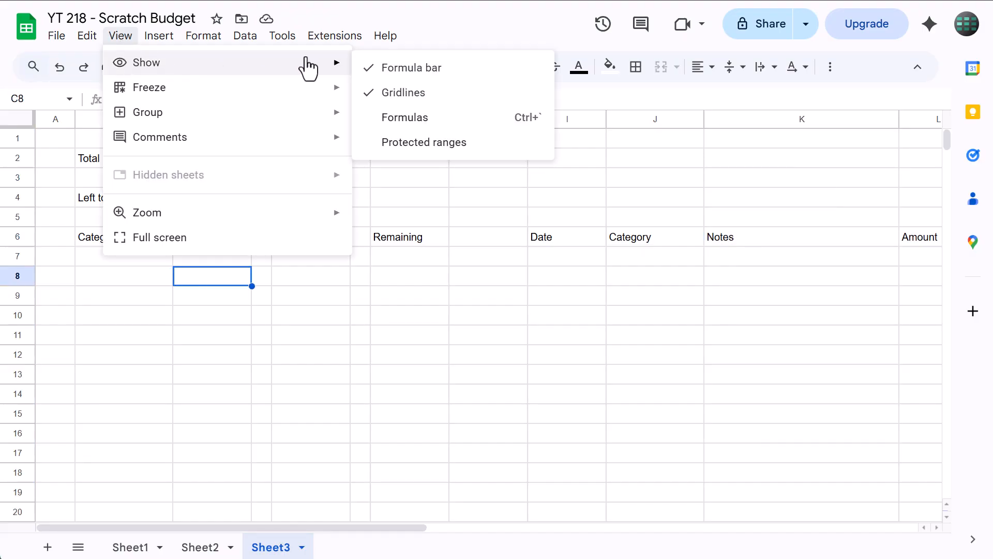
{"action": "left_click", "coordinate": [393, 102]}
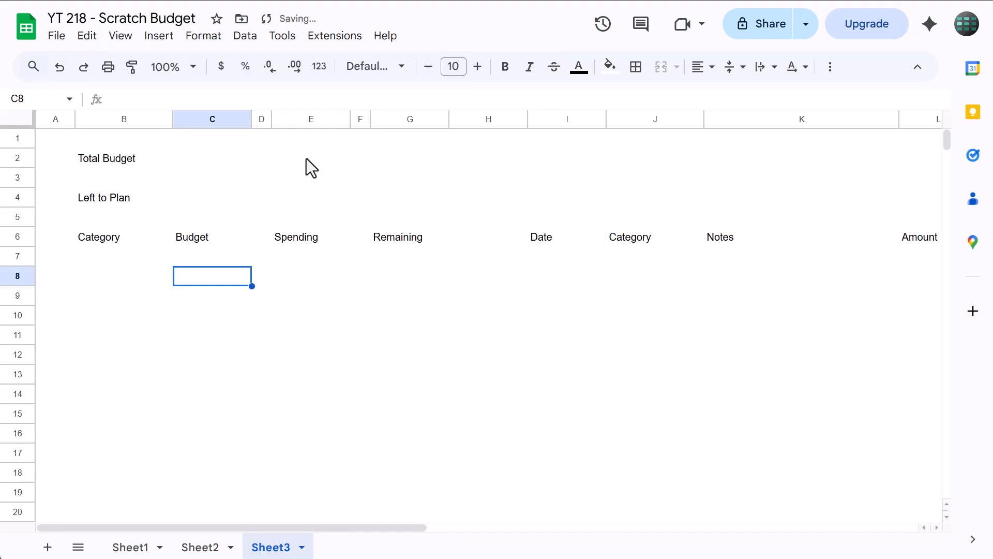
Make the Total Budget label in B2 and its value cell C2 bold
{"action": "left_click", "coordinate": [132, 161]}
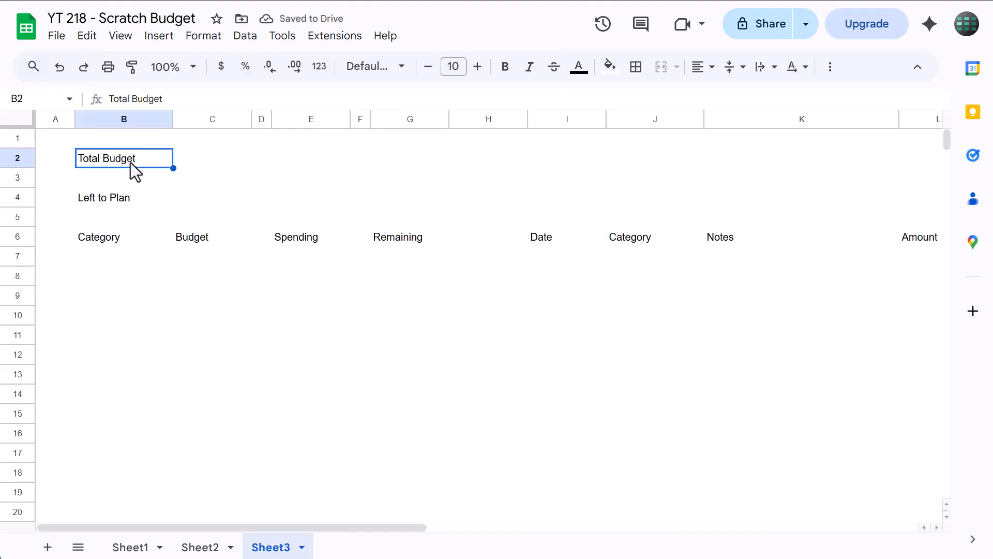
{"action": "left_click", "coordinate": [504, 69]}
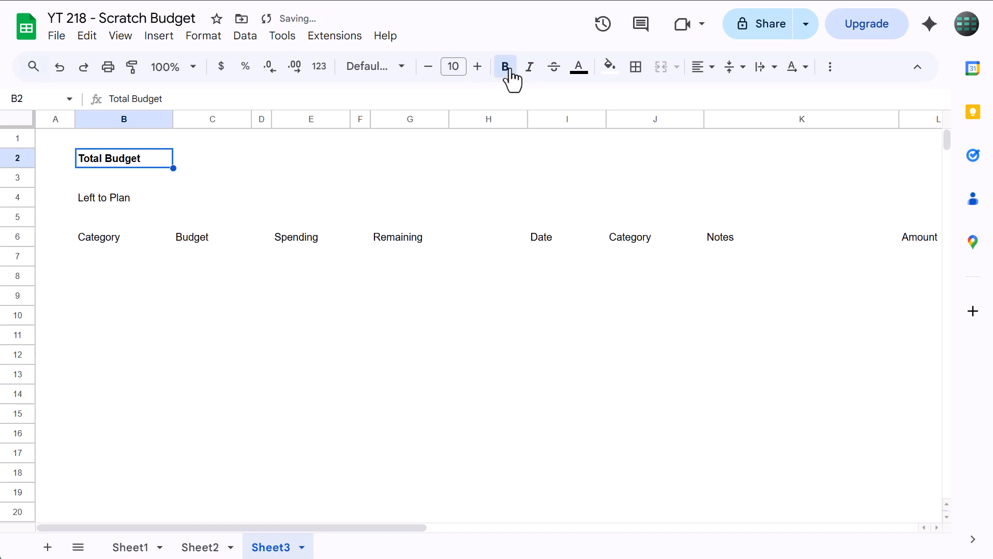
{"action": "left_click", "coordinate": [213, 156]}
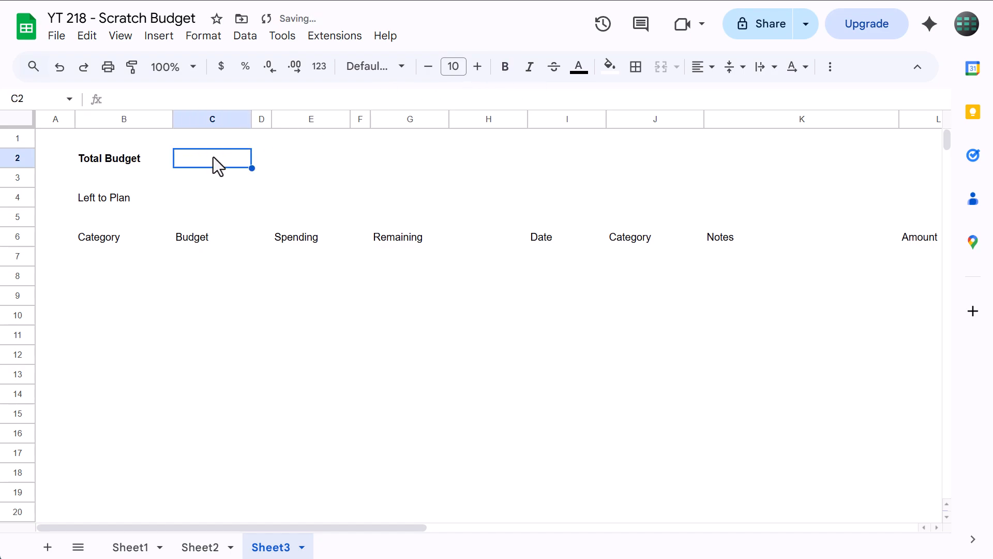
{"action": "left_click", "coordinate": [505, 72]}
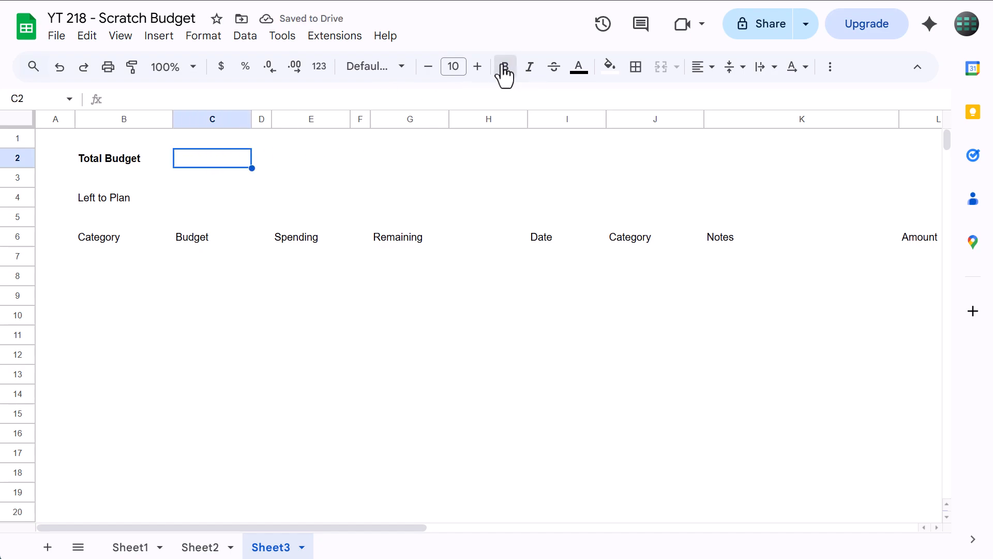
Fill the Total Budget value cell C2 with light gray and enter 2000 in it
{"action": "left_click", "coordinate": [610, 67]}
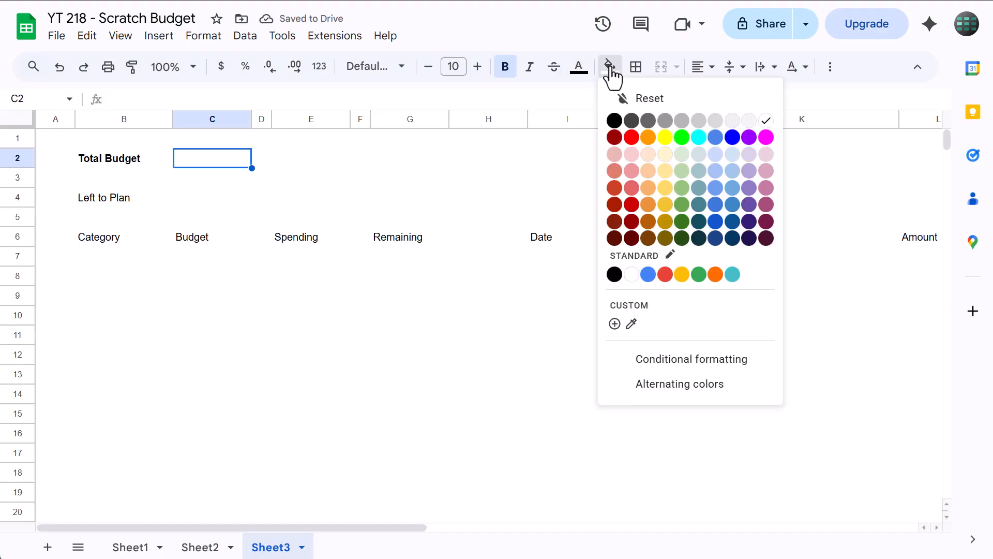
{"action": "left_click", "coordinate": [732, 121]}
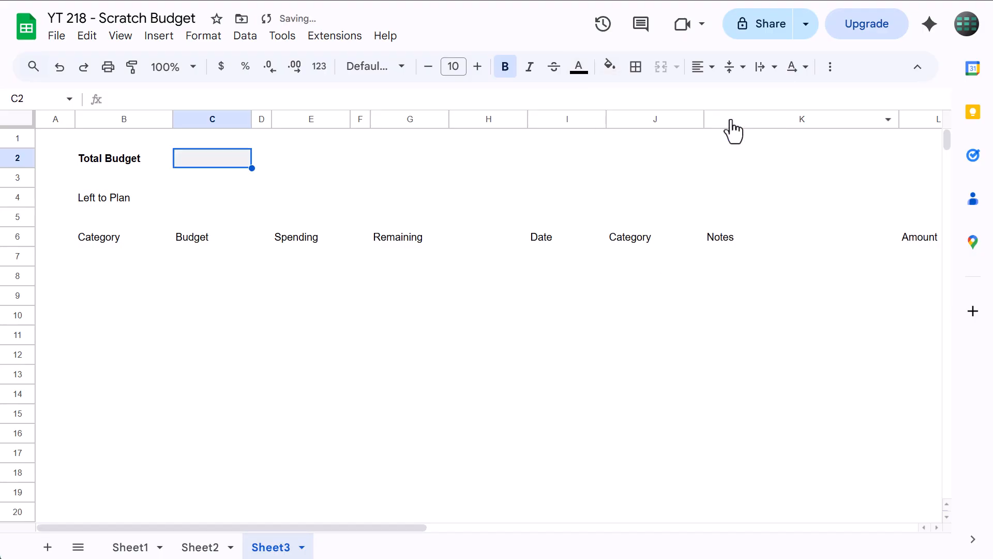
{"action": "type", "text": "2000"}
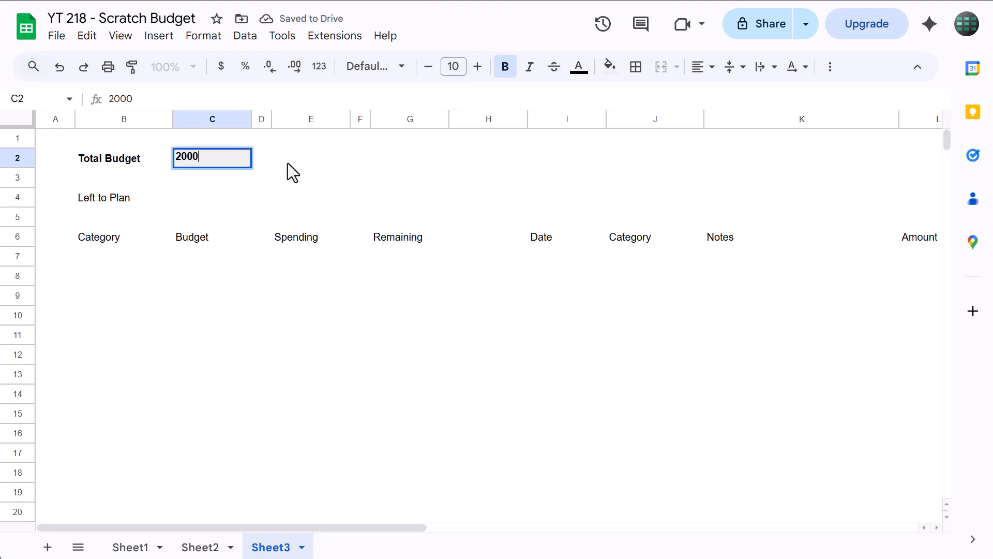
{"action": "key", "text": "Return"}
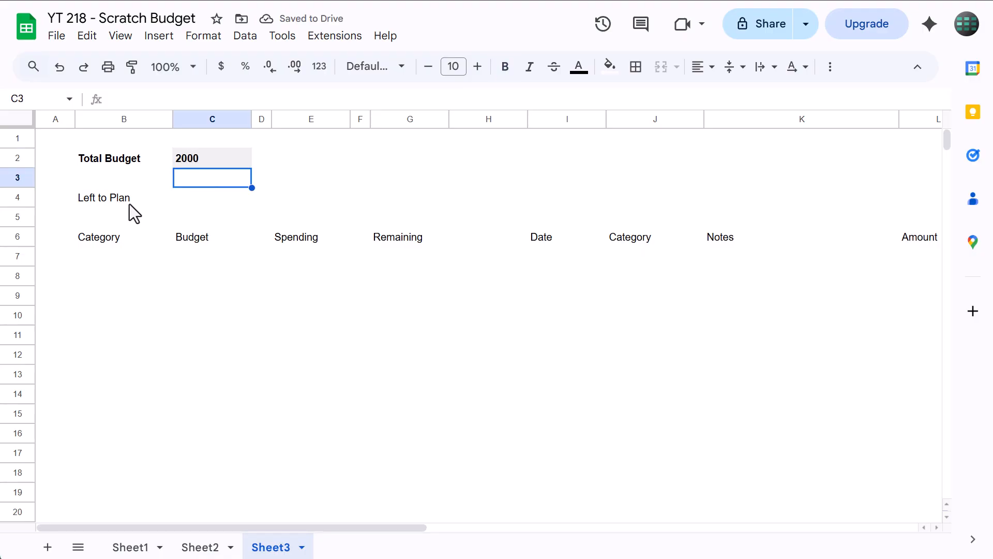
Make the Left to Plan label and its value cell, B4:C4, bold with dark blue text
{"action": "left_click_drag", "start_coordinate": [121, 206], "coordinate": [204, 198]}
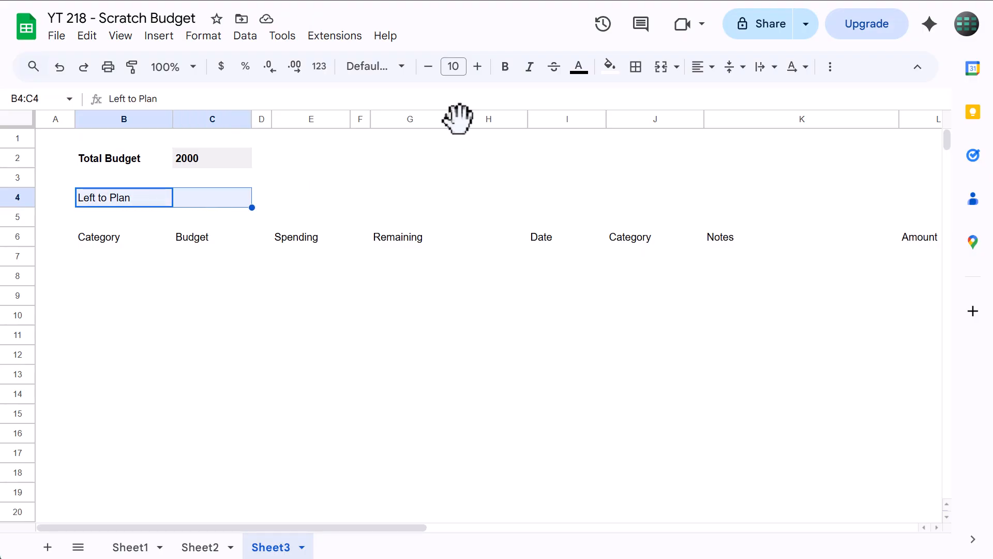
{"action": "left_click", "coordinate": [506, 68]}
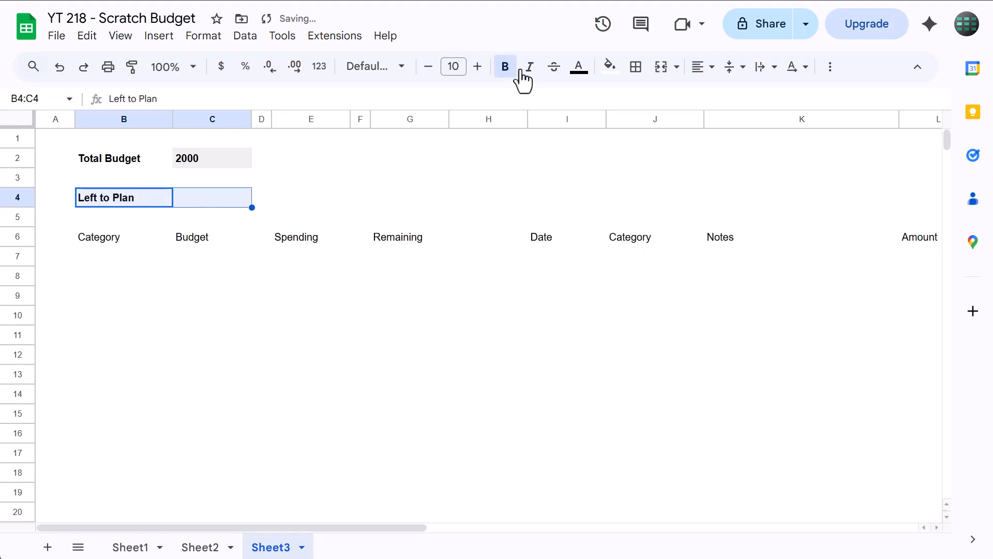
{"action": "left_click", "coordinate": [581, 69]}
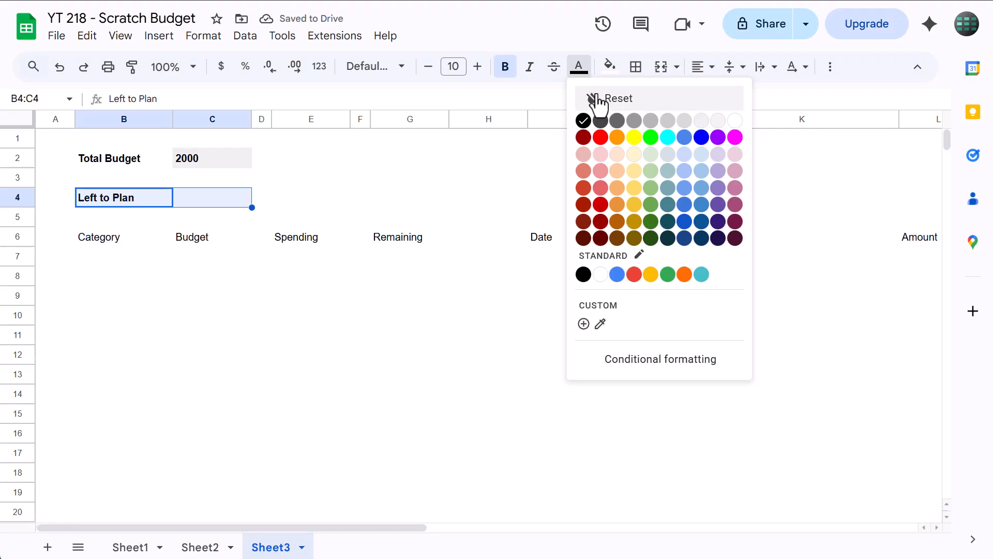
{"action": "left_click", "coordinate": [701, 227]}
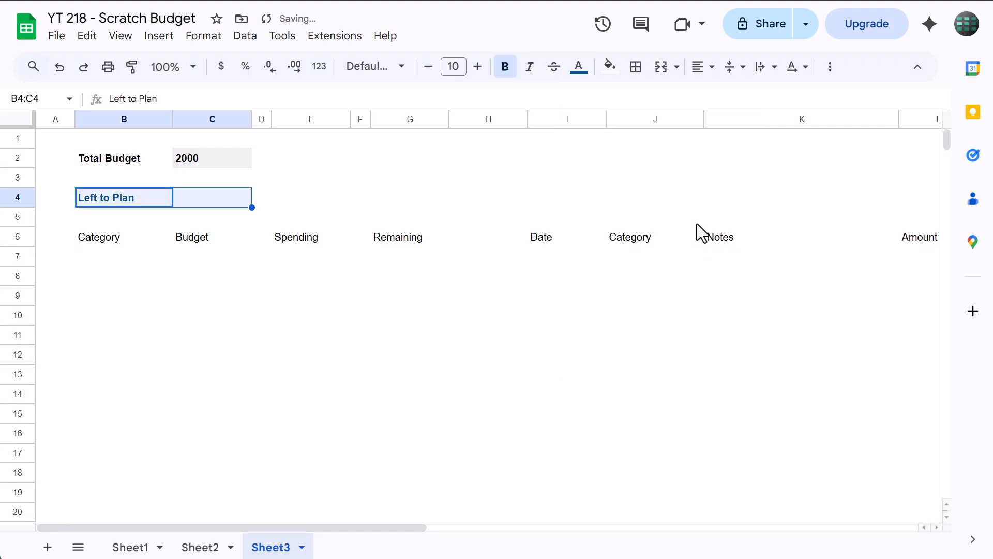
Add a dark blue bottom border under the Left to Plan cells B4:C4
{"action": "left_click", "coordinate": [636, 67]}
{"action": "left_click", "coordinate": [784, 105]}
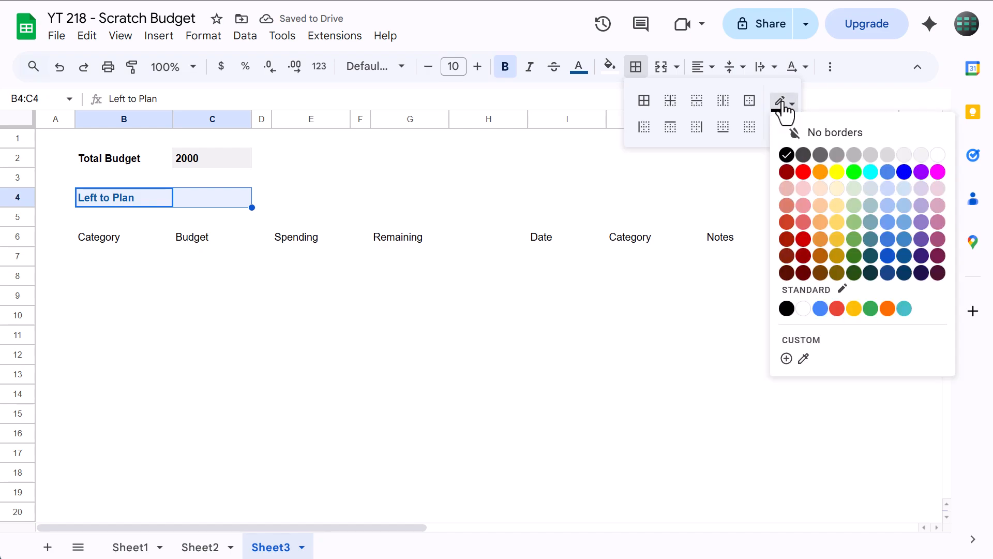
{"action": "left_click", "coordinate": [904, 257]}
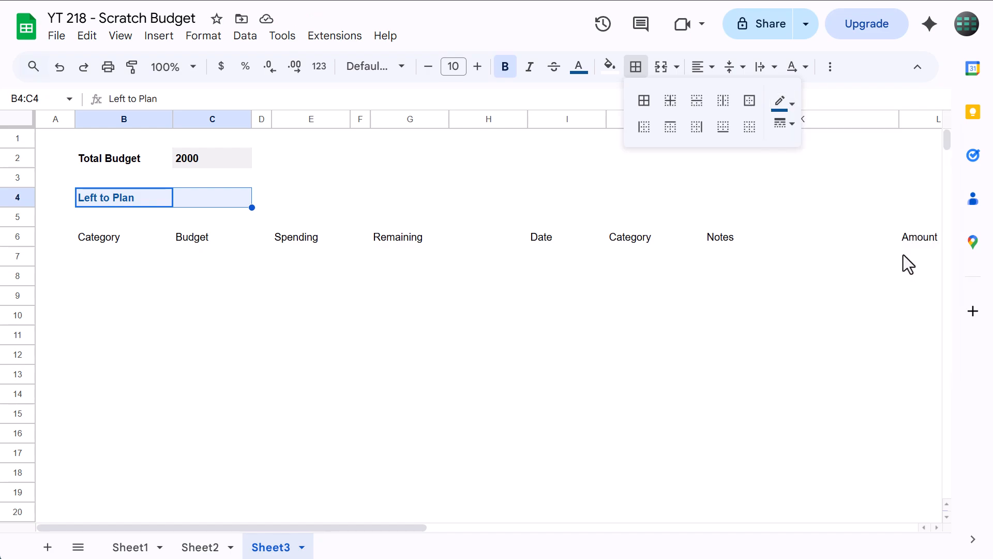
{"action": "left_click", "coordinate": [723, 126]}
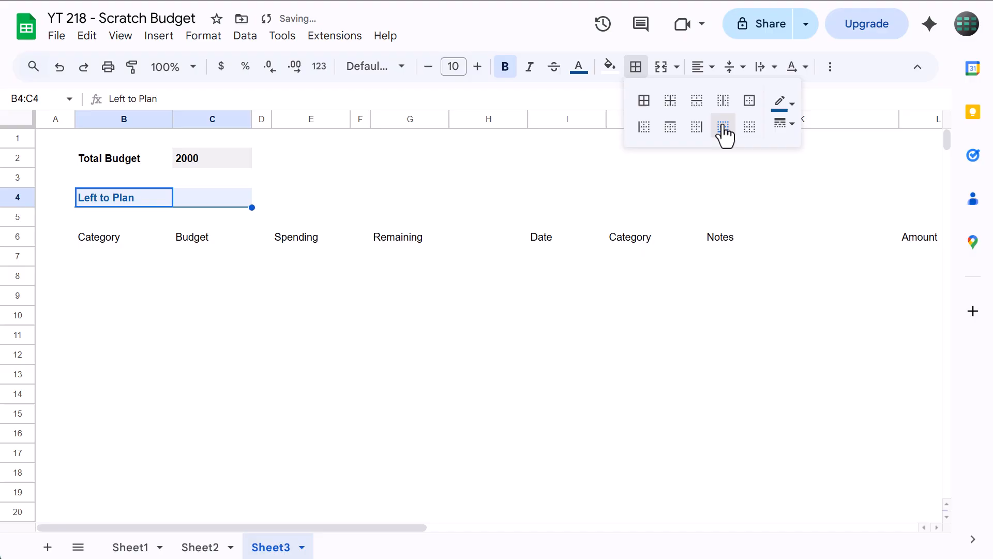
{"action": "left_click", "coordinate": [636, 70]}
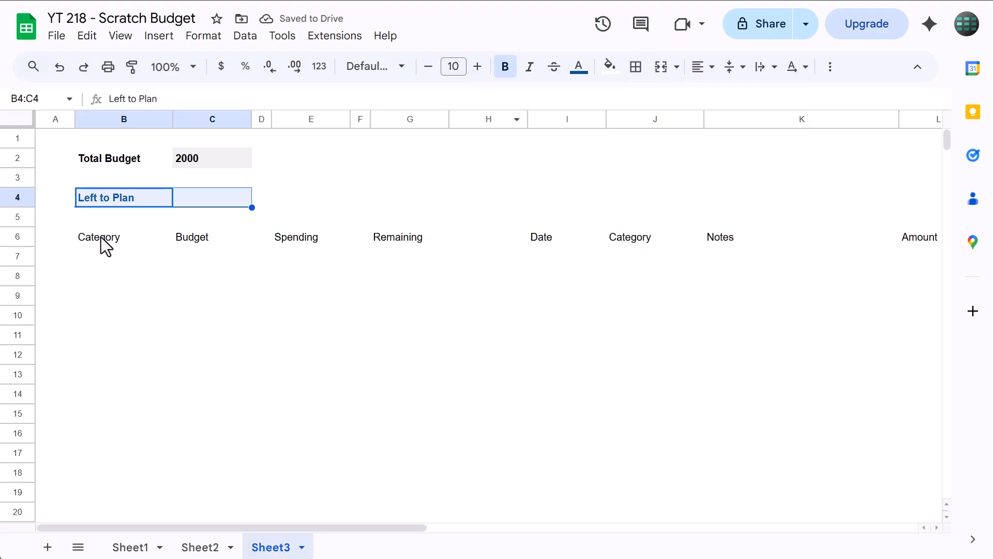
Make the category table headings in B6:G6 bold and add a black bottom border beneath them
{"action": "left_click_drag", "start_coordinate": [101, 237], "coordinate": [402, 231]}
{"action": "left_click", "coordinate": [505, 67]}
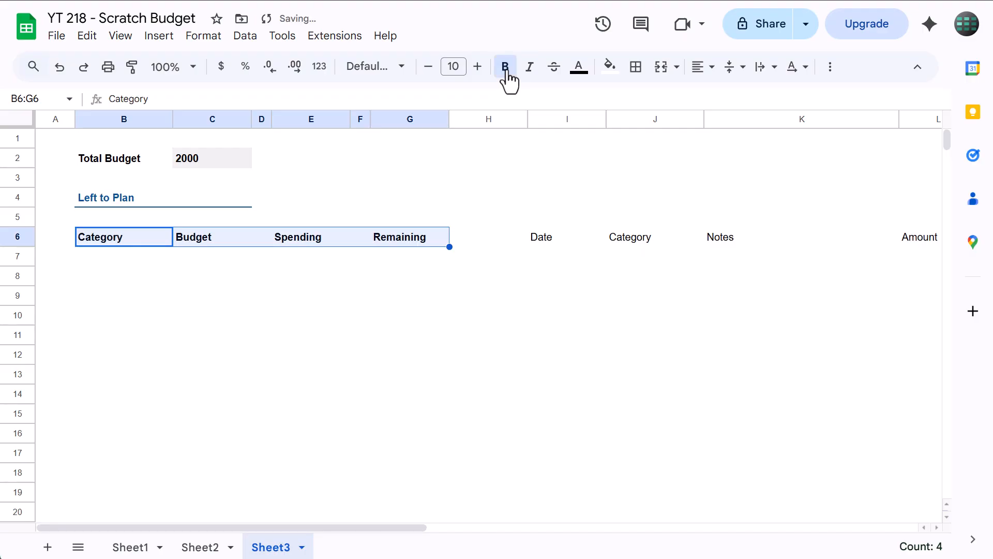
{"action": "left_click", "coordinate": [636, 72]}
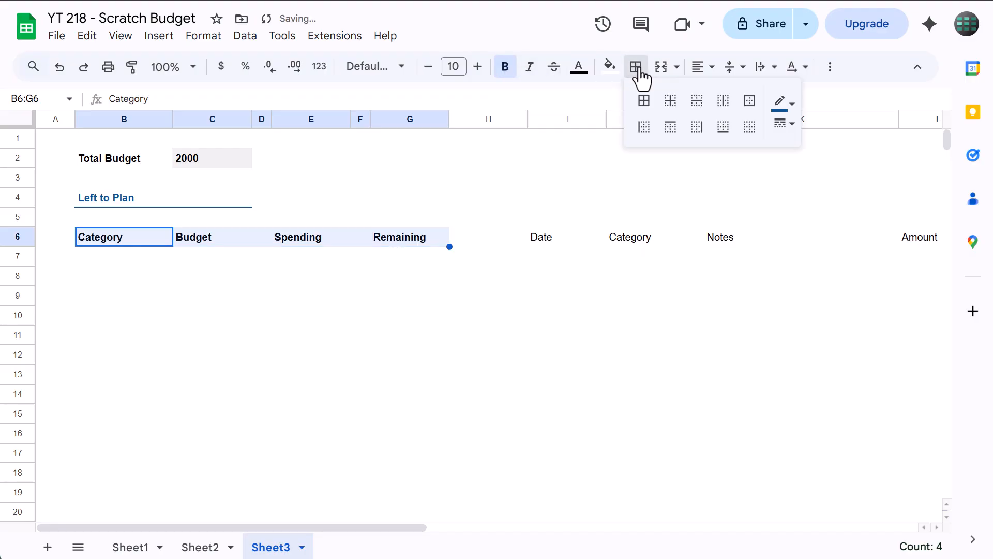
{"action": "left_click", "coordinate": [782, 104]}
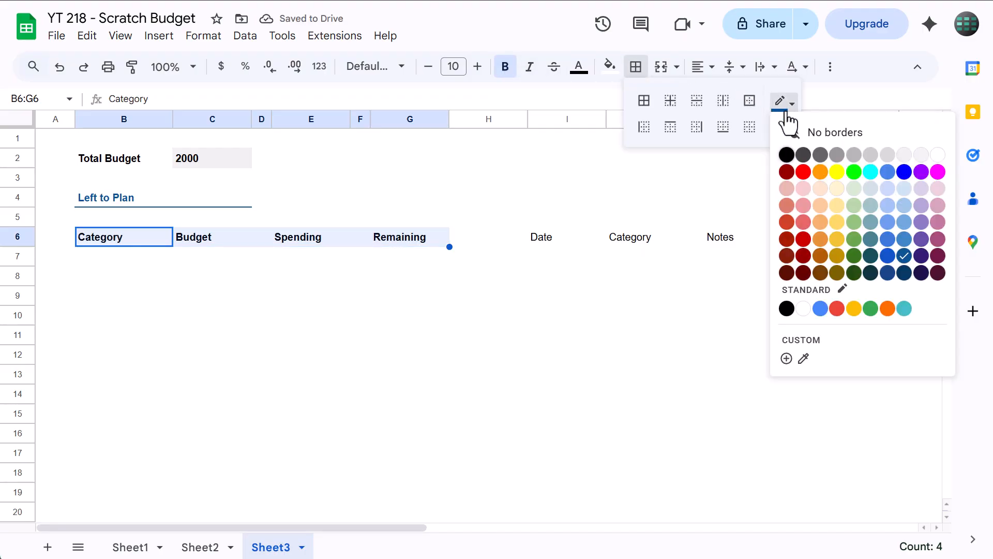
{"action": "left_click", "coordinate": [787, 155]}
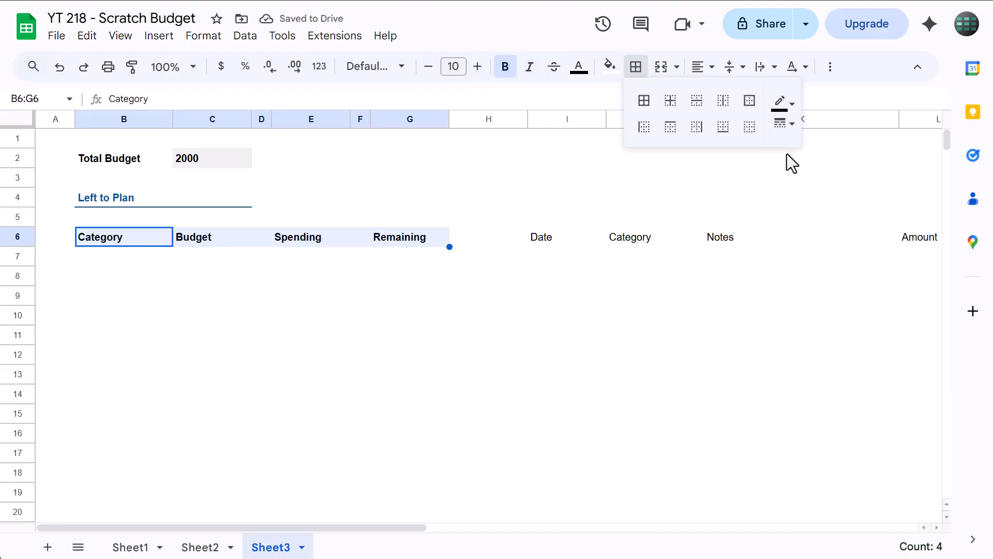
{"action": "left_click", "coordinate": [724, 129]}
{"action": "left_click", "coordinate": [637, 69]}
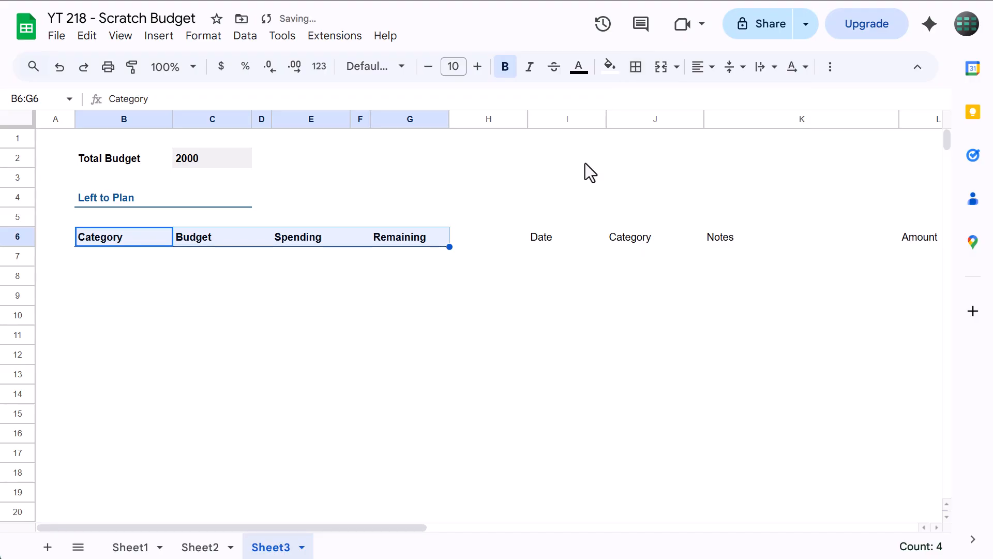
Make the expense log headings in I6:L6 bold and add a dark red 1 bottom border beneath them
{"action": "left_click_drag", "start_coordinate": [550, 250], "coordinate": [915, 247]}
{"action": "scroll", "coordinate": [857, 257], "scroll_direction": "right", "scroll_amount": 2}
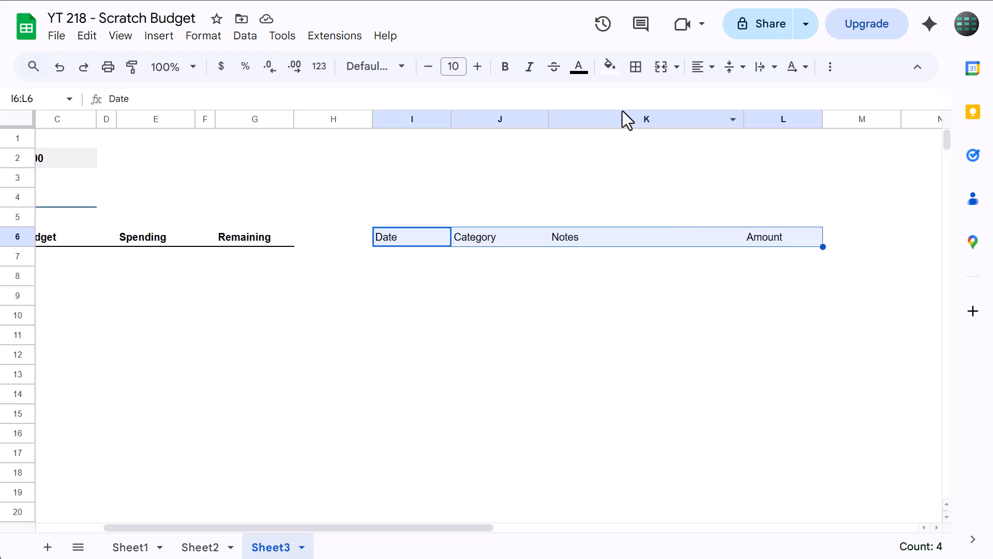
{"action": "left_click", "coordinate": [505, 67]}
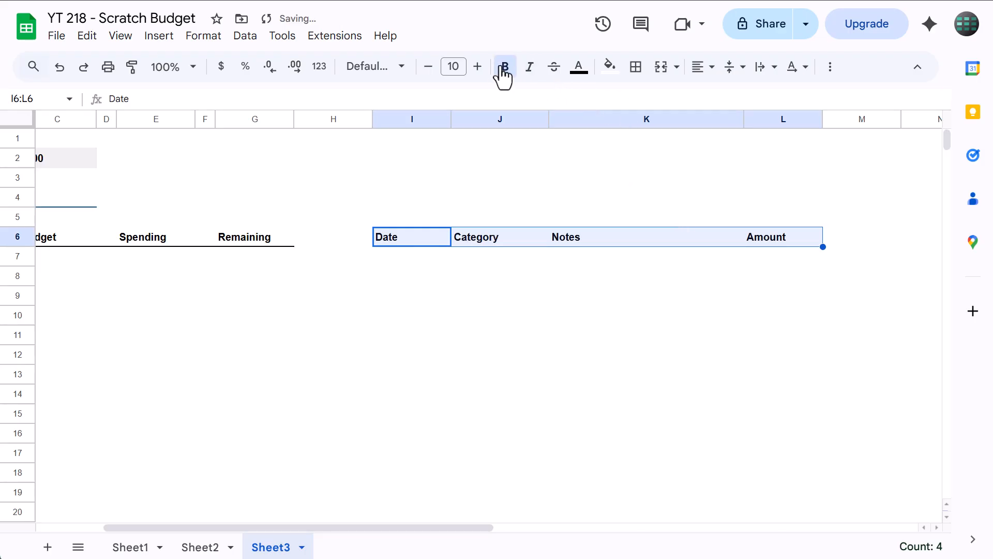
{"action": "left_click", "coordinate": [636, 70]}
{"action": "left_click", "coordinate": [782, 102]}
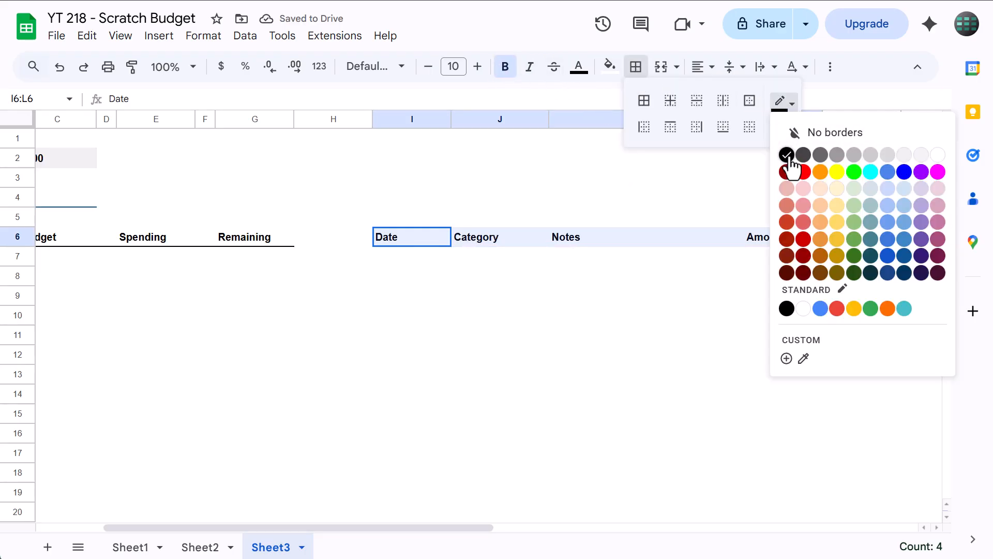
{"action": "left_click", "coordinate": [803, 240]}
{"action": "left_click", "coordinate": [723, 128]}
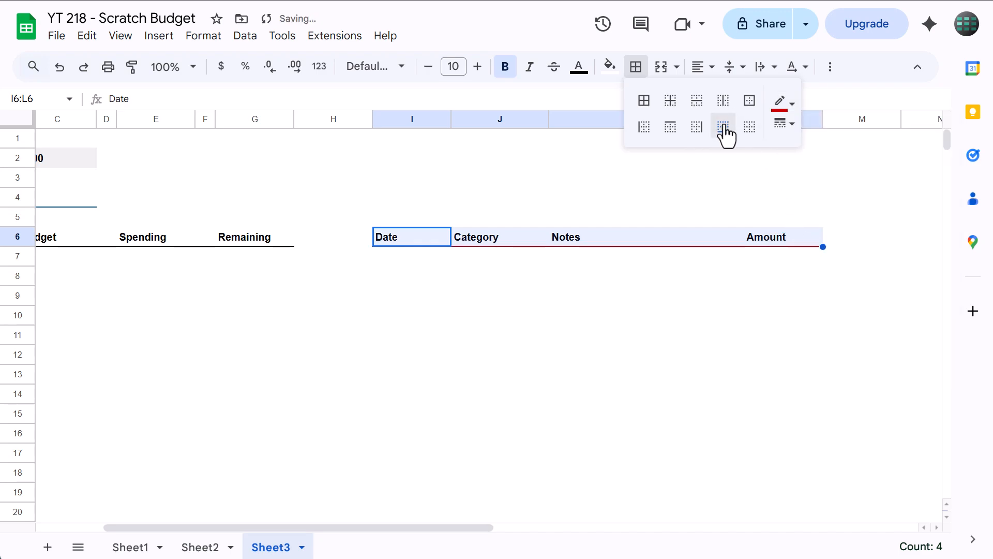
{"action": "left_click", "coordinate": [642, 71]}
{"action": "left_click", "coordinate": [539, 183]}
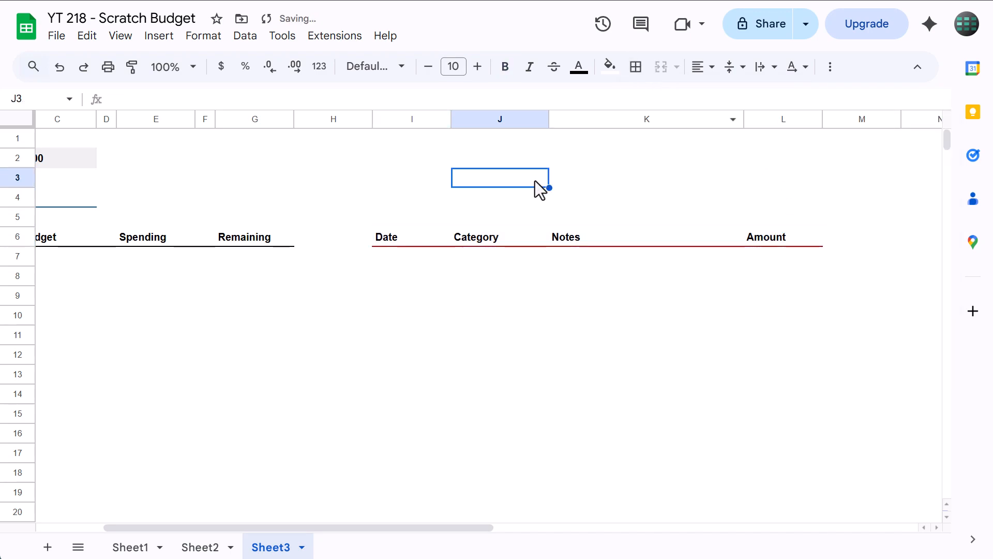
Fill the Category and Budget entry cells B8:C27 with light gray 2
{"action": "scroll", "coordinate": [536, 182], "scroll_direction": "left", "scroll_amount": 3}
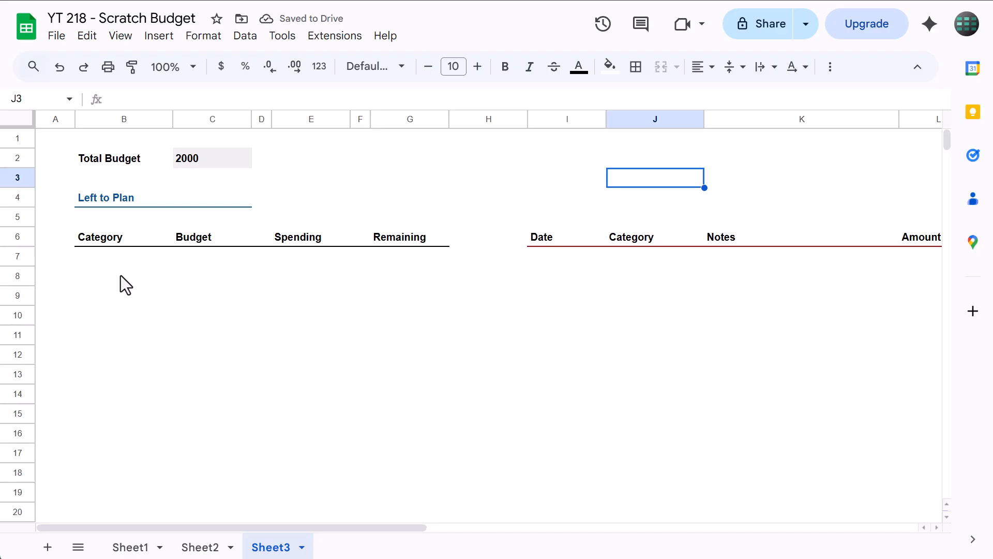
{"action": "left_click_drag", "start_coordinate": [120, 275], "coordinate": [230, 417]}
{"action": "scroll", "coordinate": [139, 333], "scroll_direction": "down", "scroll_amount": 4}
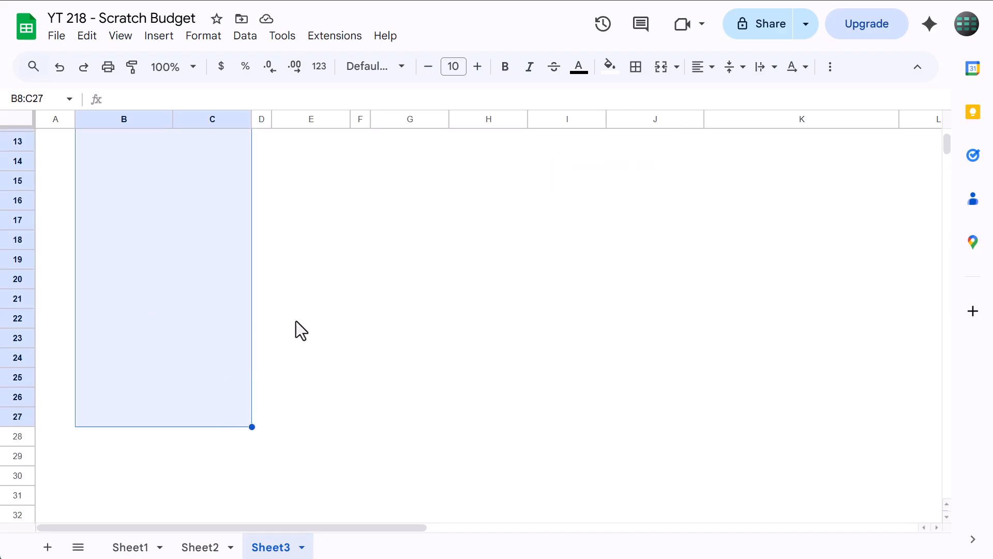
{"action": "left_click", "coordinate": [608, 67]}
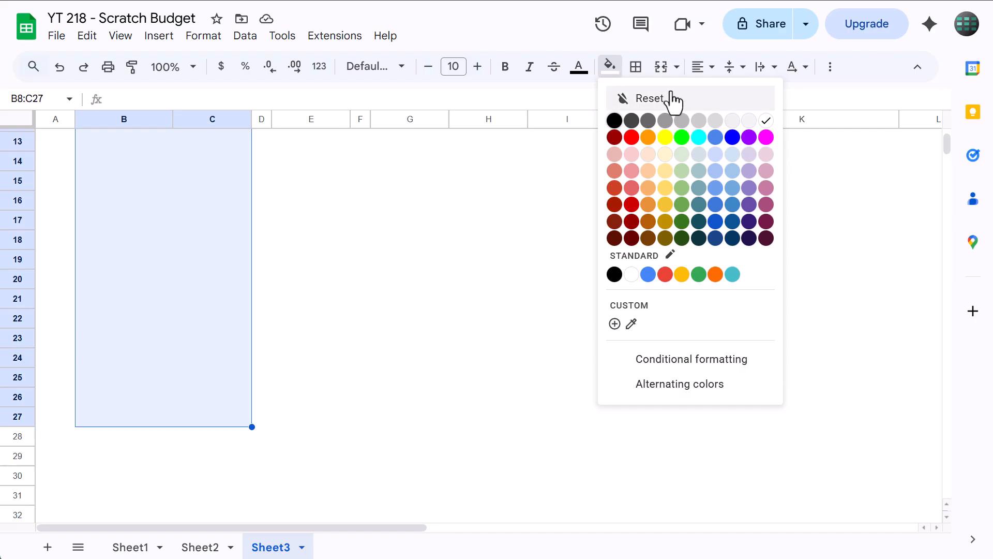
{"action": "left_click", "coordinate": [733, 121]}
Add white inner borders to the Category and Budget entry cells B8:C27
{"action": "left_click", "coordinate": [636, 66]}
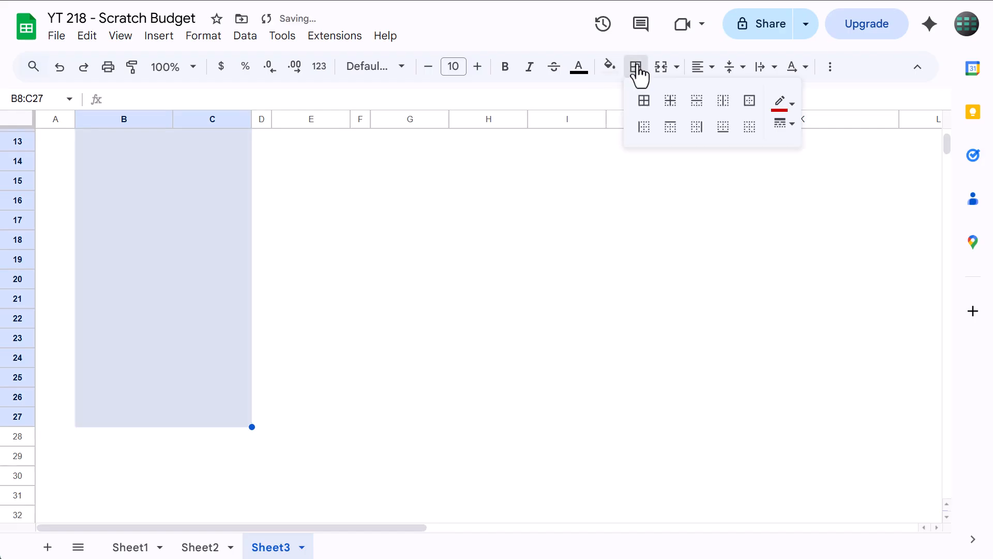
{"action": "left_click", "coordinate": [780, 103]}
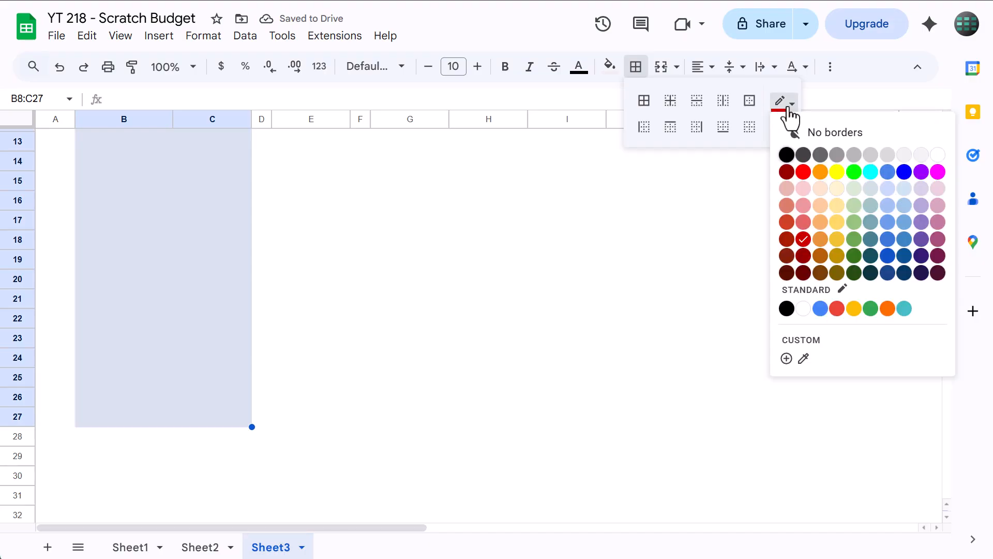
{"action": "left_click", "coordinate": [938, 157]}
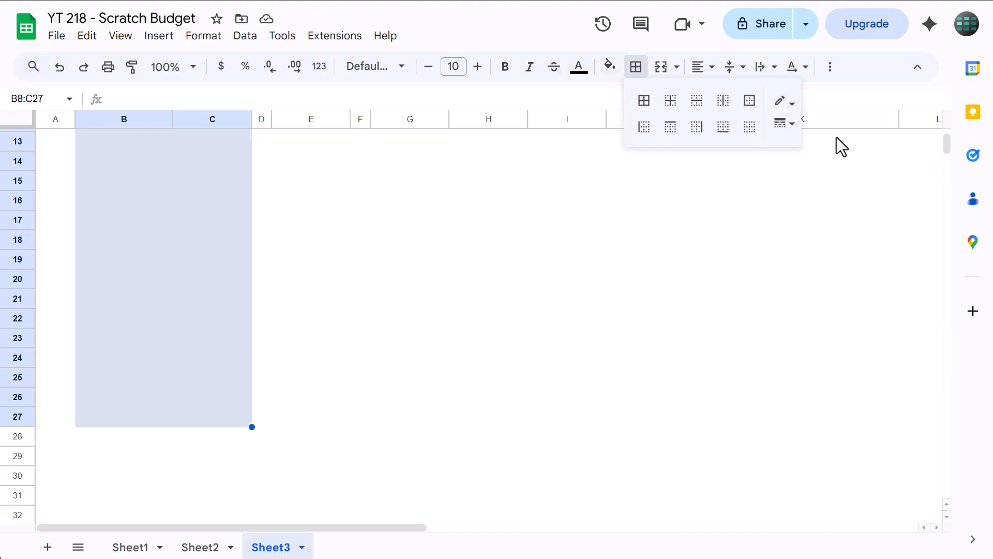
{"action": "left_click", "coordinate": [671, 103]}
{"action": "left_click", "coordinate": [635, 70]}
{"action": "scroll", "coordinate": [343, 236], "scroll_direction": "up", "scroll_amount": 2}
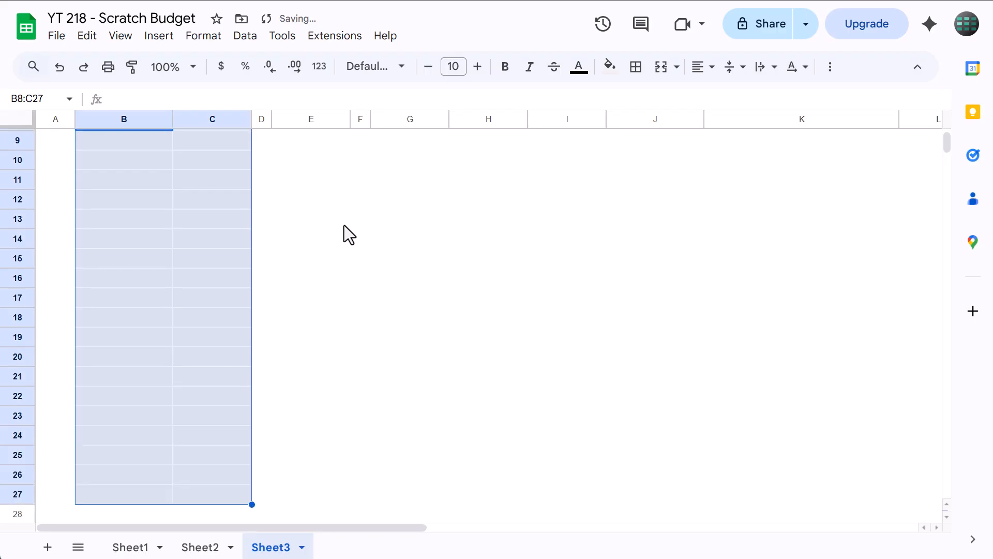
{"action": "scroll", "coordinate": [343, 225], "scroll_direction": "up", "scroll_amount": 3}
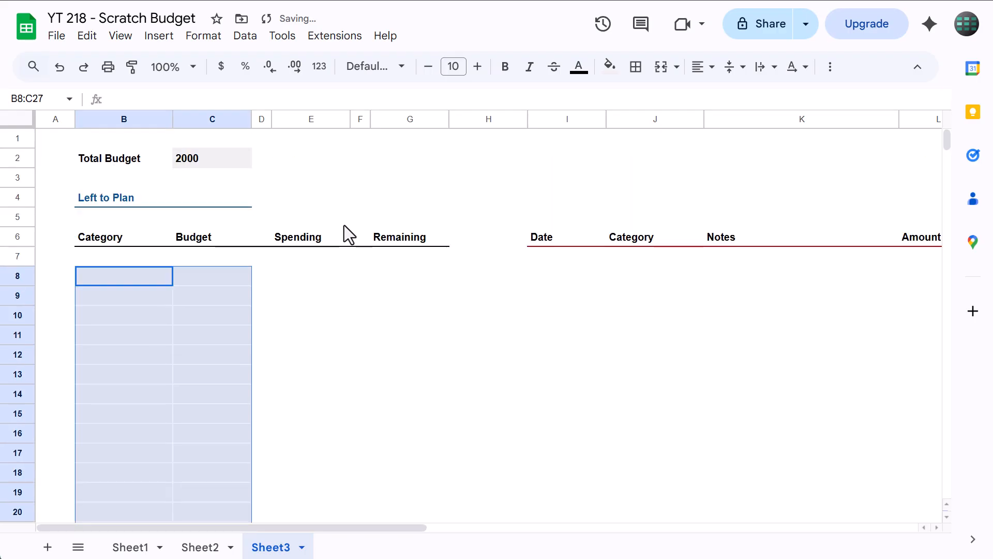
{"action": "left_click", "coordinate": [349, 293]}
Fill the expense log entry range I8:L1000 with light gray 2
{"action": "left_click", "coordinate": [42, 98]}
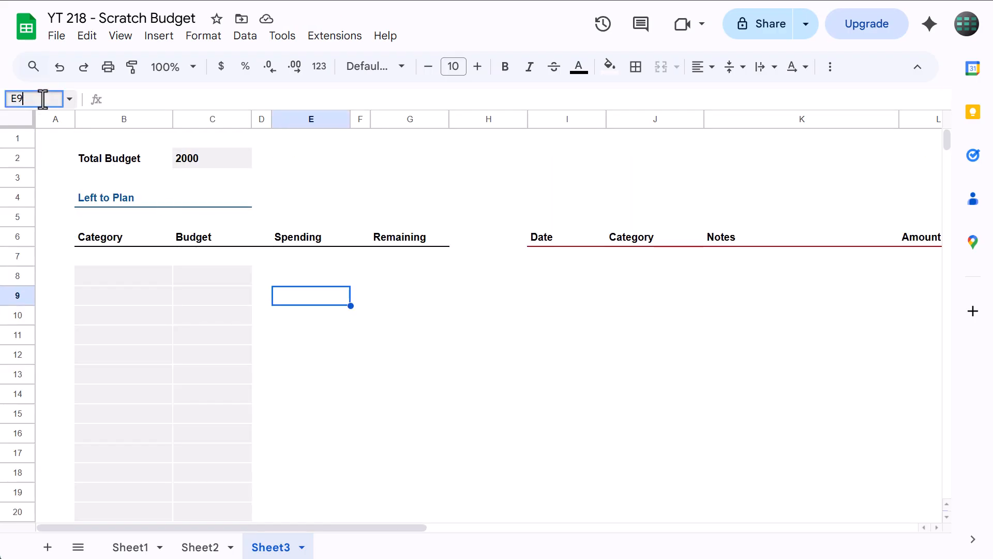
{"action": "double_click", "coordinate": [43, 99]}
{"action": "key", "text": "BackSpace"}
{"action": "type", "text": "I8:L1000"}
{"action": "key", "text": "Return"}
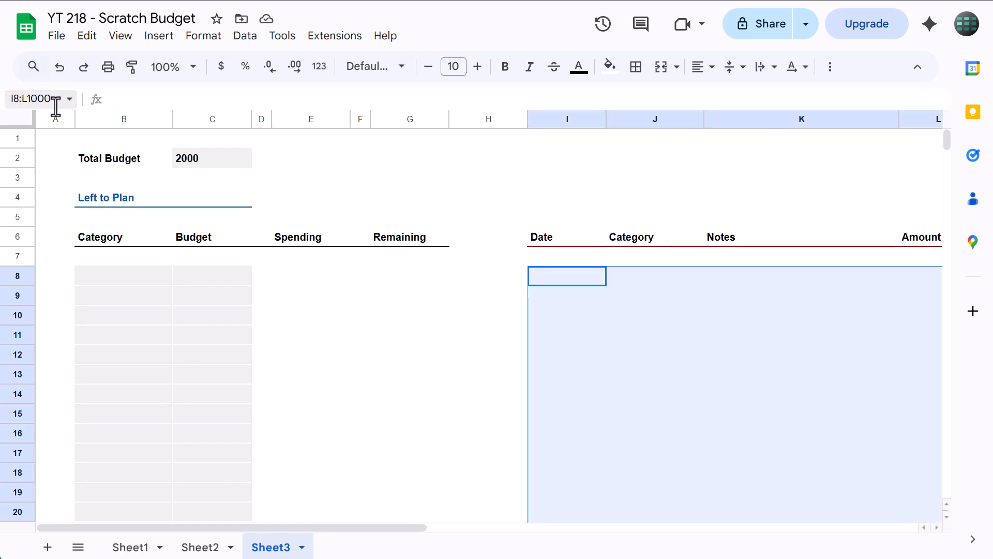
{"action": "scroll", "coordinate": [430, 285], "scroll_direction": "right", "scroll_amount": 4}
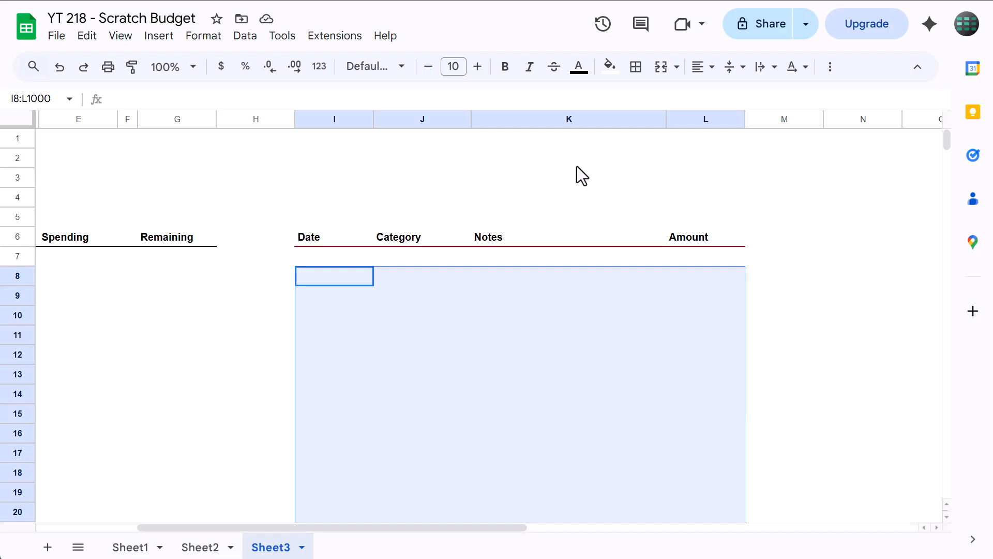
{"action": "left_click", "coordinate": [610, 68]}
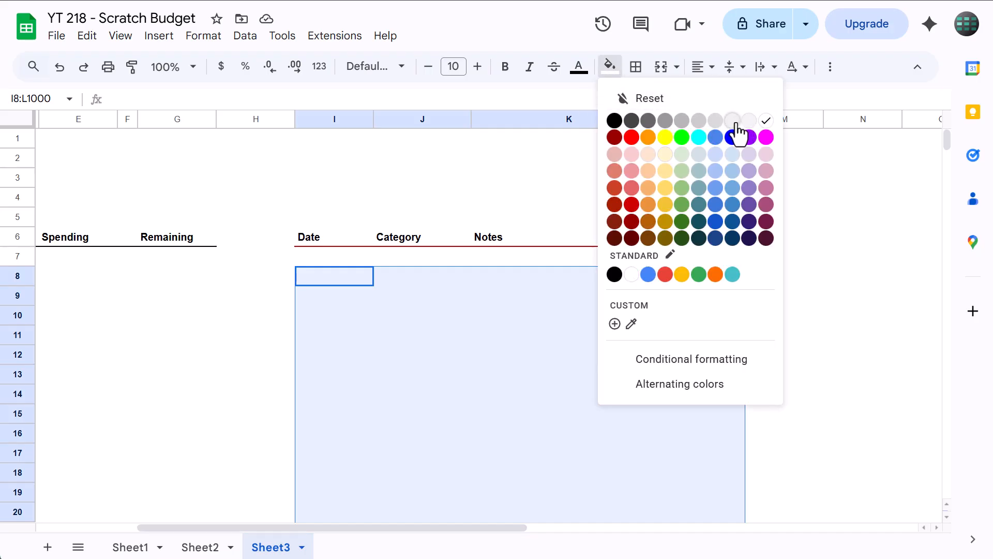
{"action": "left_click", "coordinate": [733, 121]}
Add white inner borders to the expense log entry range I8:L1000
{"action": "left_click", "coordinate": [638, 69]}
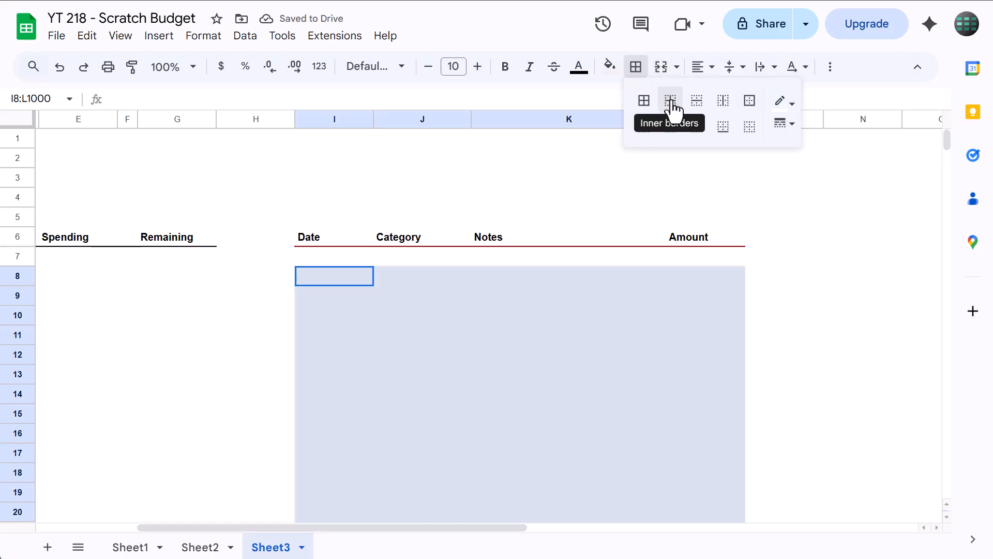
{"action": "left_click", "coordinate": [671, 101]}
{"action": "left_click", "coordinate": [637, 71]}
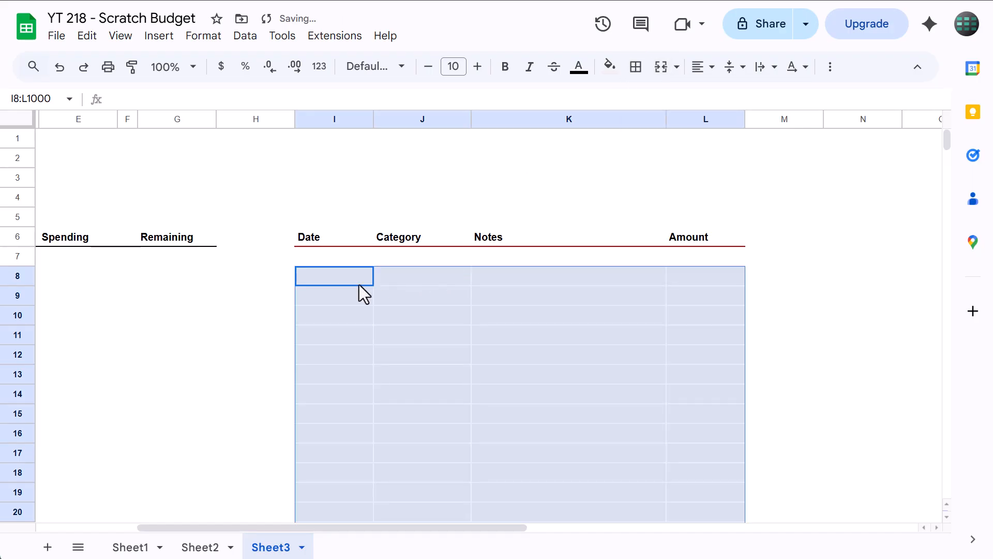
{"action": "left_click", "coordinate": [206, 293]}
Add light gray 2 horizontal inner borders to the Spending and Remaining cells E8:E27 and G8:G27
{"action": "scroll", "coordinate": [207, 298], "scroll_direction": "left", "scroll_amount": 3}
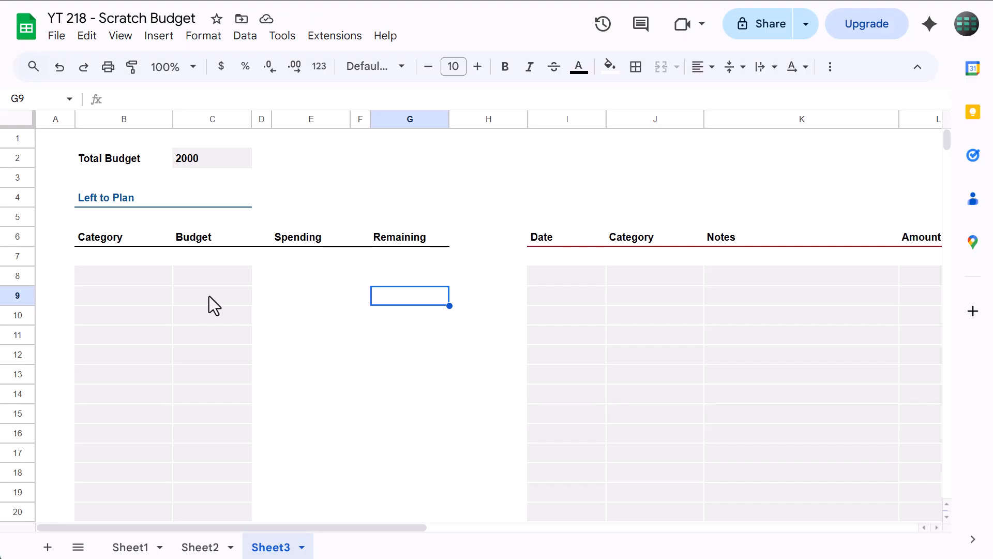
{"action": "left_click_drag", "start_coordinate": [296, 274], "coordinate": [303, 476]}
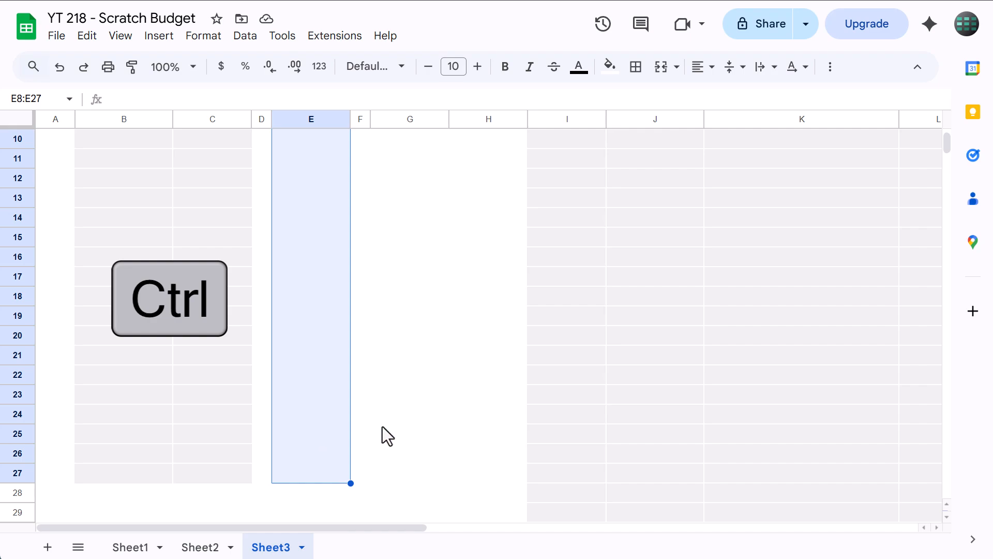
{"action": "scroll", "coordinate": [384, 422], "scroll_direction": "up", "scroll_amount": 3}
{"action": "left_click_drag", "start_coordinate": [393, 278], "coordinate": [401, 442]}
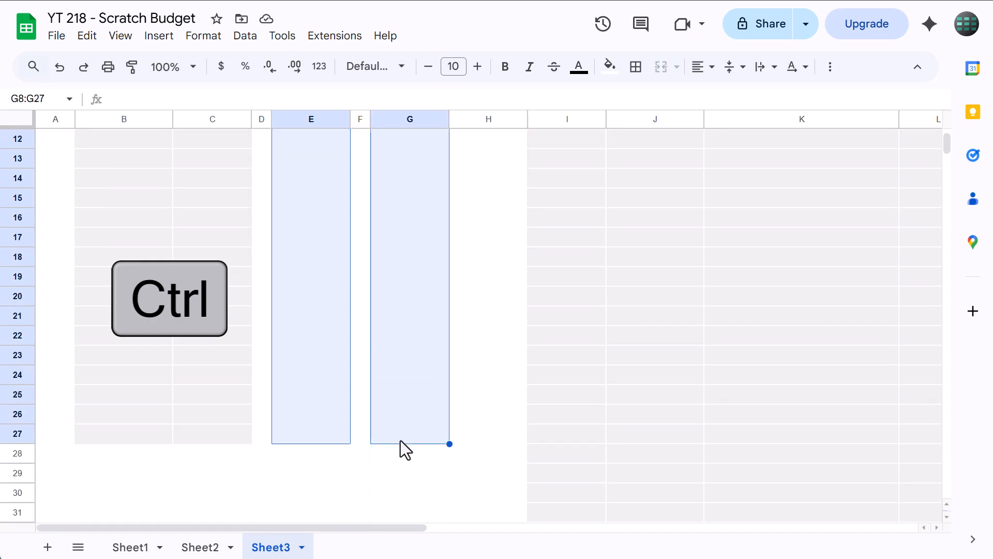
{"action": "left_click", "coordinate": [636, 67]}
{"action": "left_click", "coordinate": [776, 104]}
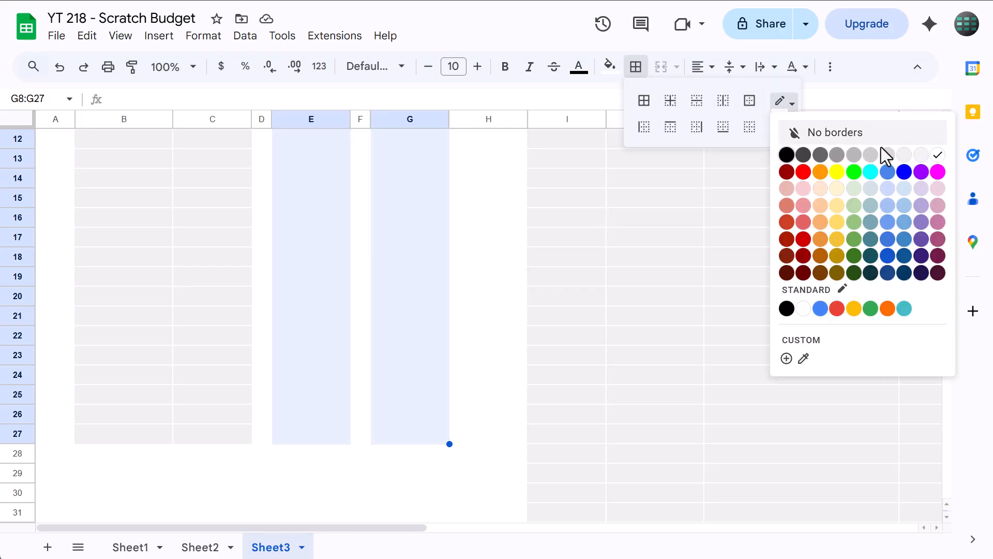
{"action": "left_click", "coordinate": [904, 156]}
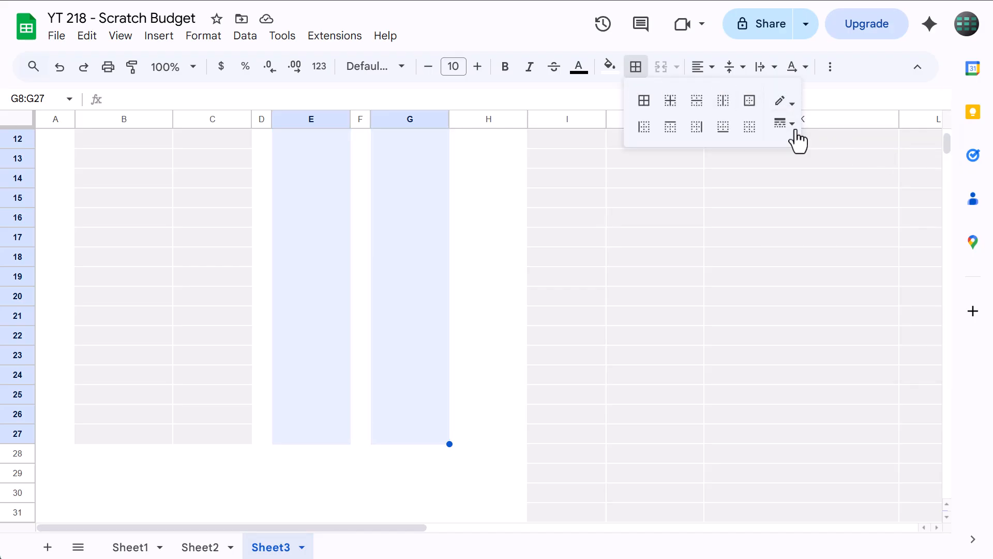
{"action": "left_click", "coordinate": [697, 110]}
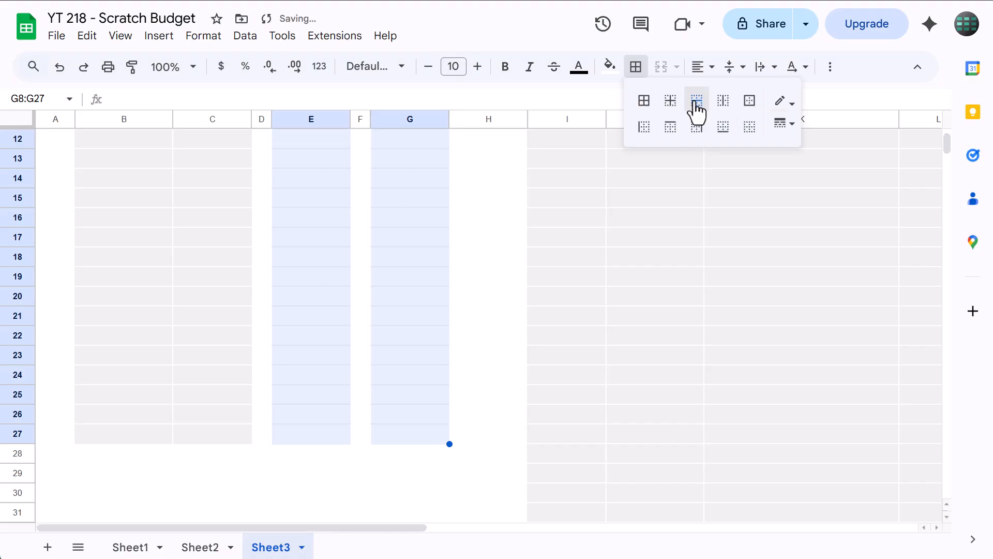
{"action": "left_click", "coordinate": [724, 134]}
{"action": "left_click", "coordinate": [635, 68]}
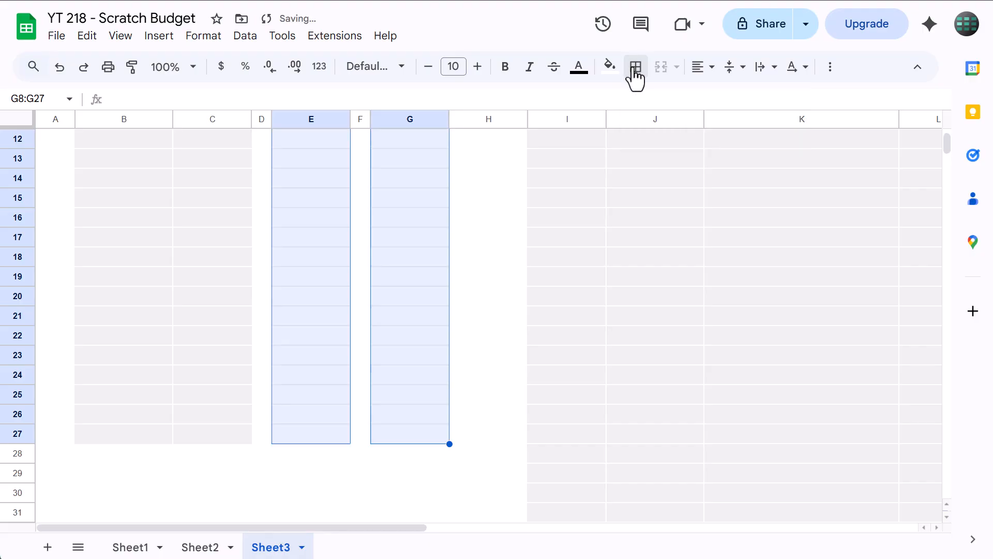
{"action": "left_click", "coordinate": [369, 238]}
{"action": "left_click", "coordinate": [361, 239]}
Paste the category list Housing, Food, Misc., Bills, Transport, Fun and Clothes into the budget table starting at B8
{"action": "scroll", "coordinate": [372, 289], "scroll_direction": "up", "scroll_amount": 5}
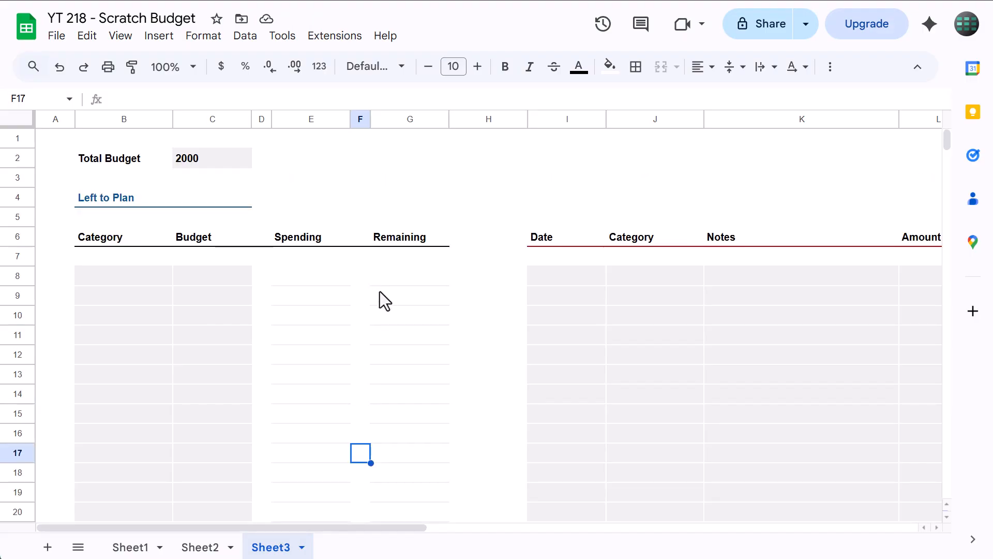
{"action": "left_click", "coordinate": [129, 278]}
{"action": "type", "text": "Housing Food Misc. Bills Transport Fun Clothes"}
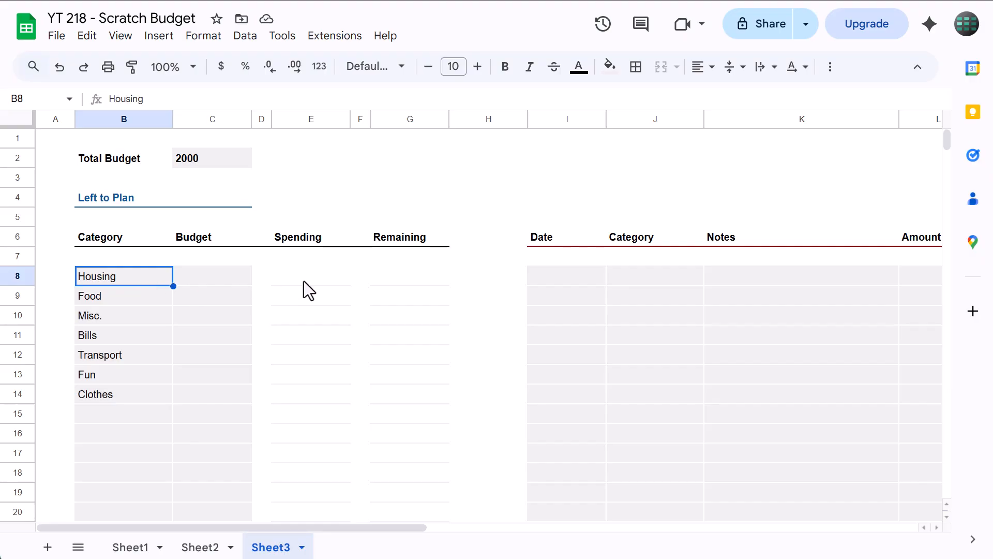
{"action": "left_click_drag", "start_coordinate": [630, 279], "coordinate": [655, 425]}
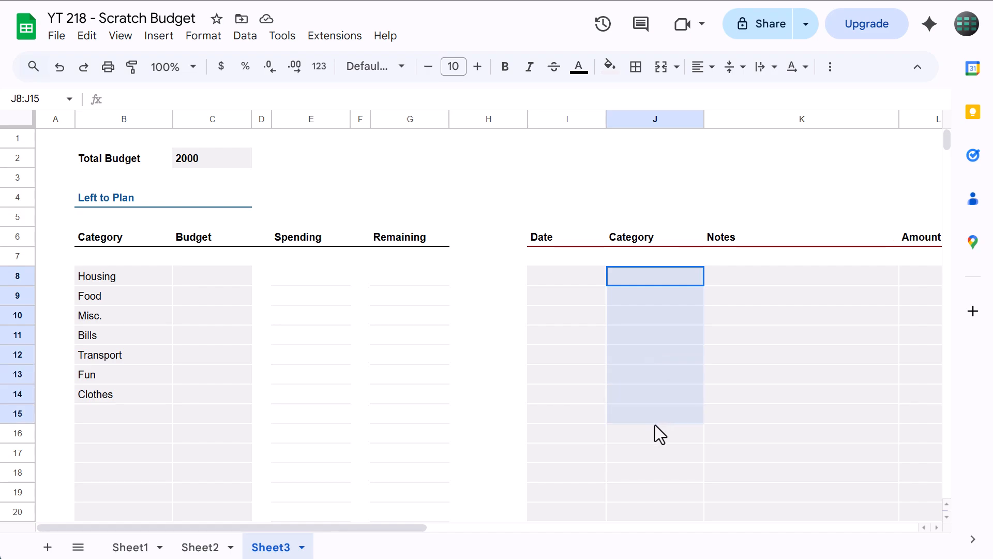
{"action": "left_click", "coordinate": [648, 278]}
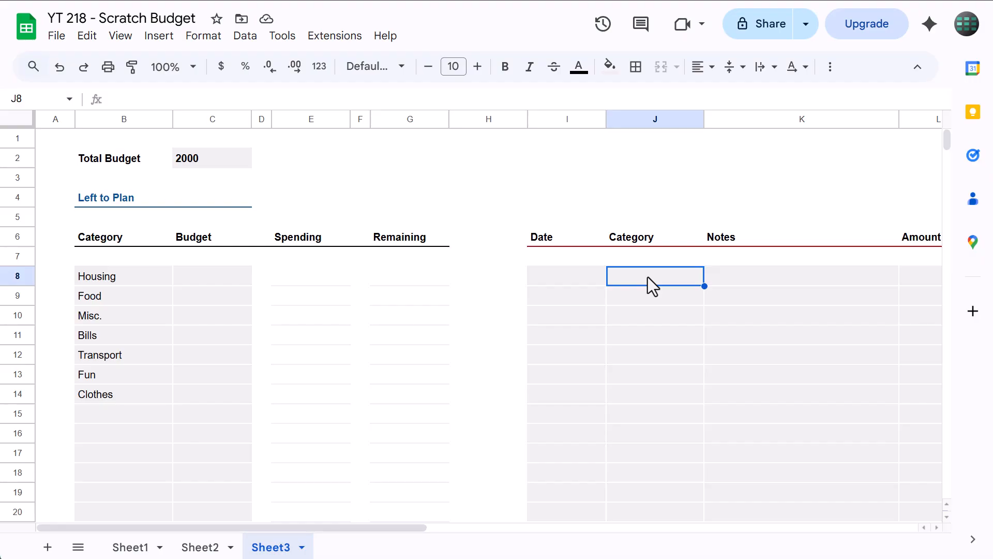
{"action": "left_click_drag", "start_coordinate": [139, 285], "coordinate": [137, 387]}
{"action": "left_click", "coordinate": [621, 278]}
{"action": "left_click", "coordinate": [624, 298]}
{"action": "left_click", "coordinate": [626, 315]}
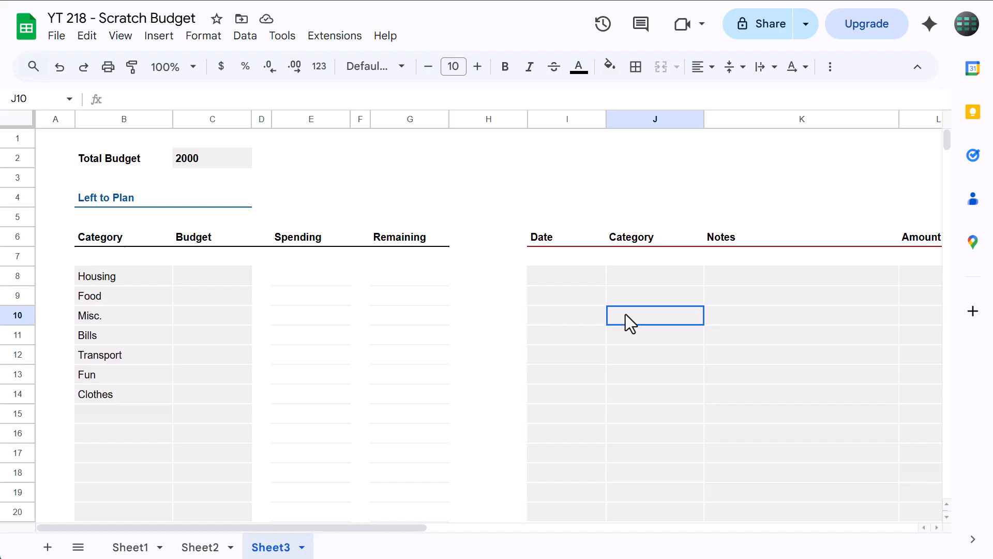
Add a new data validation rule for the expense log's Category column, range J8:J1000
{"action": "left_click", "coordinate": [635, 275]}
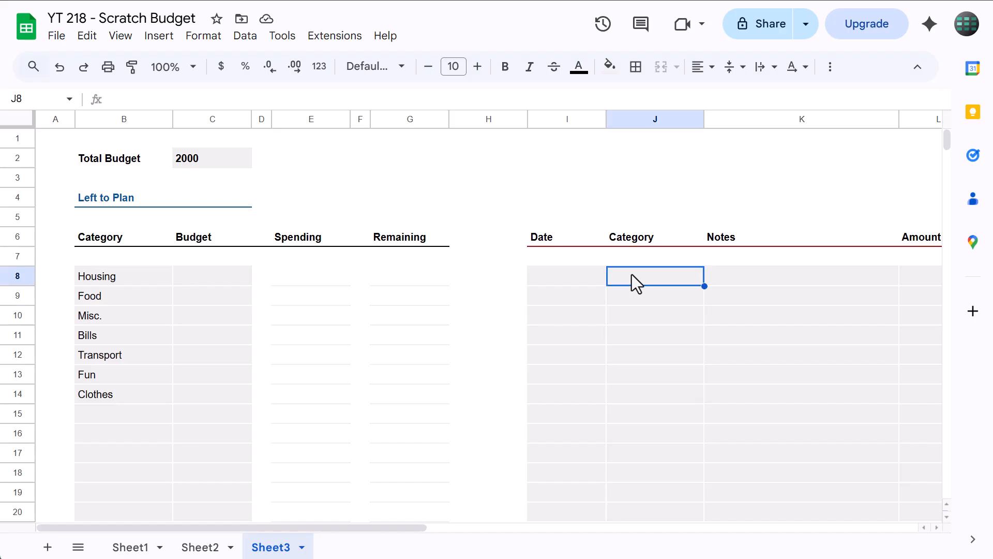
{"action": "left_click", "coordinate": [42, 98]}
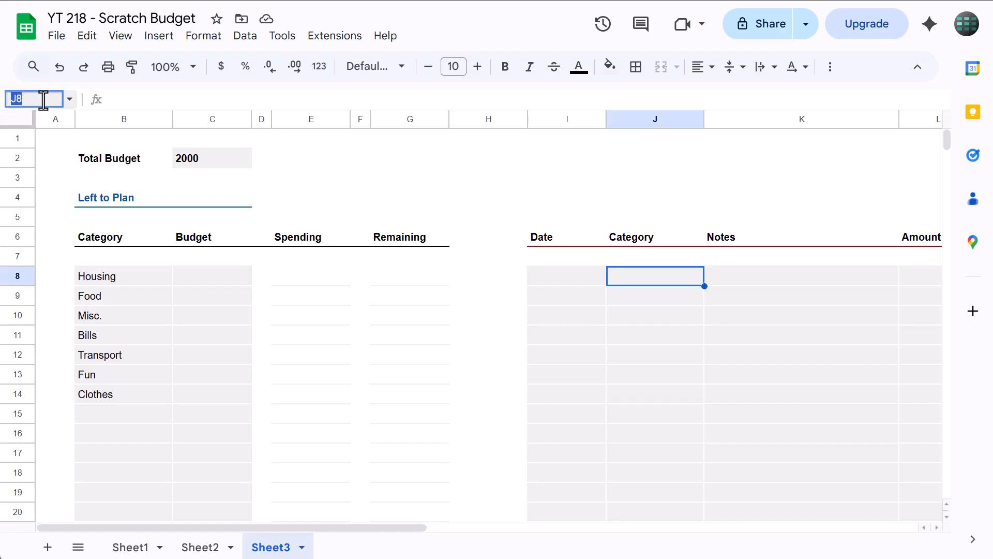
{"action": "key", "text": "Right"}
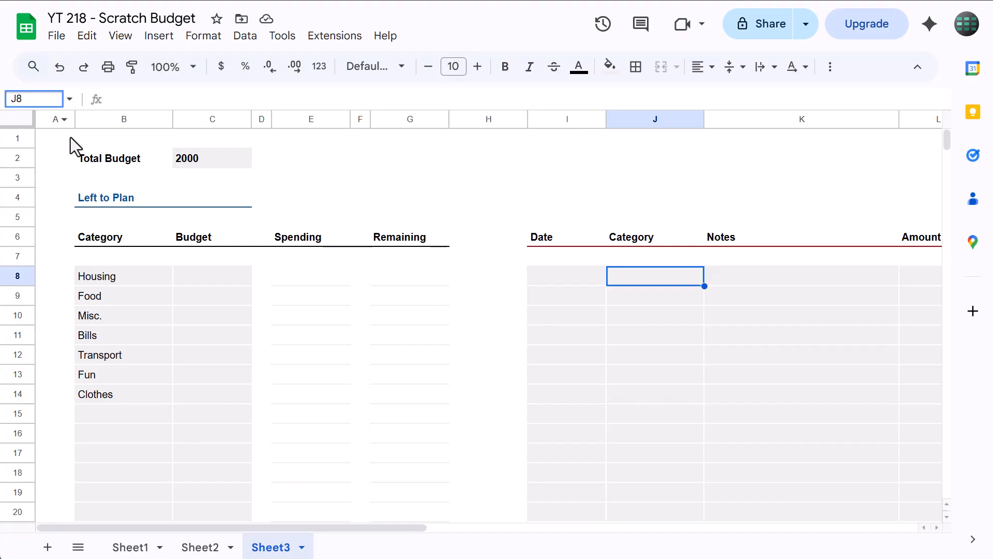
{"action": "type", "text": ":J"}
{"action": "key", "text": "Return"}
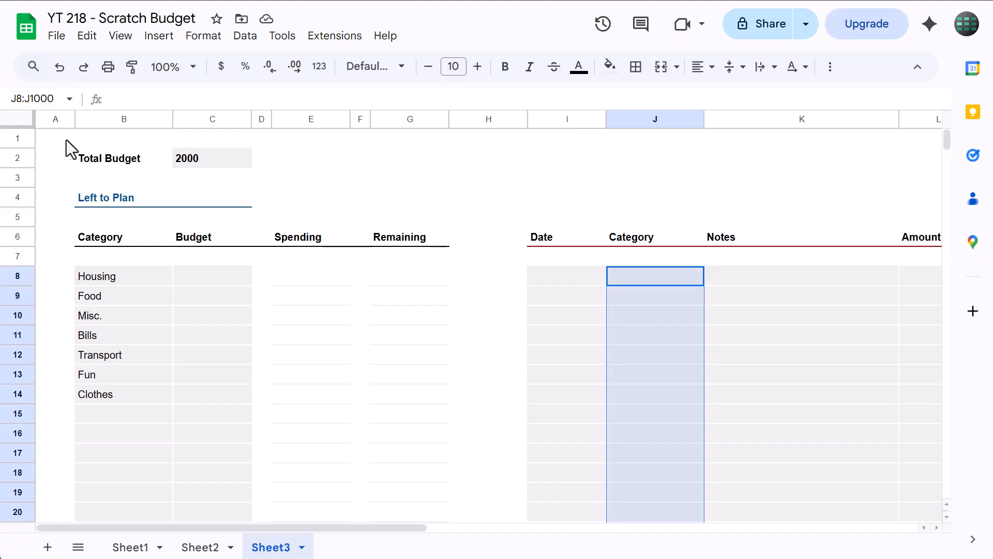
{"action": "left_click", "coordinate": [246, 35]}
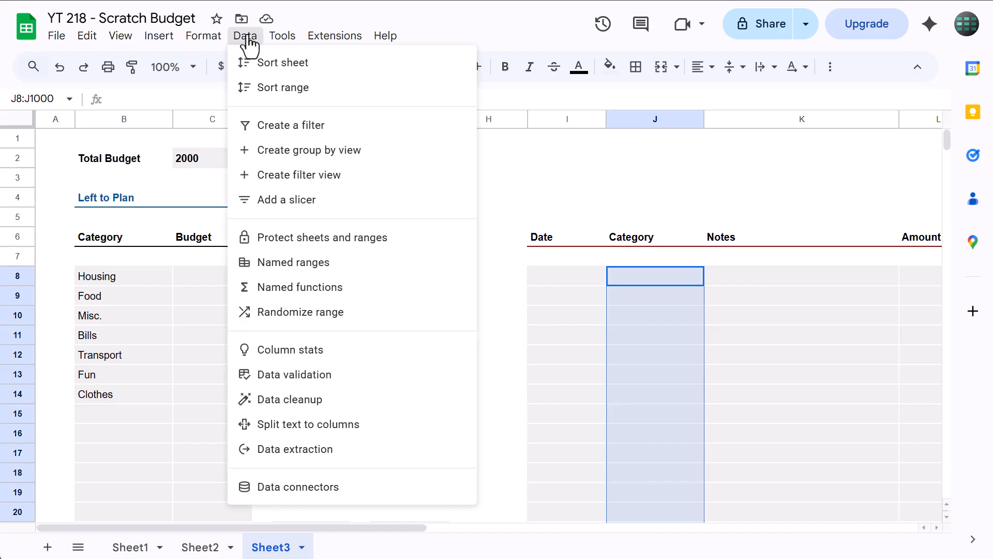
{"action": "left_click", "coordinate": [315, 377]}
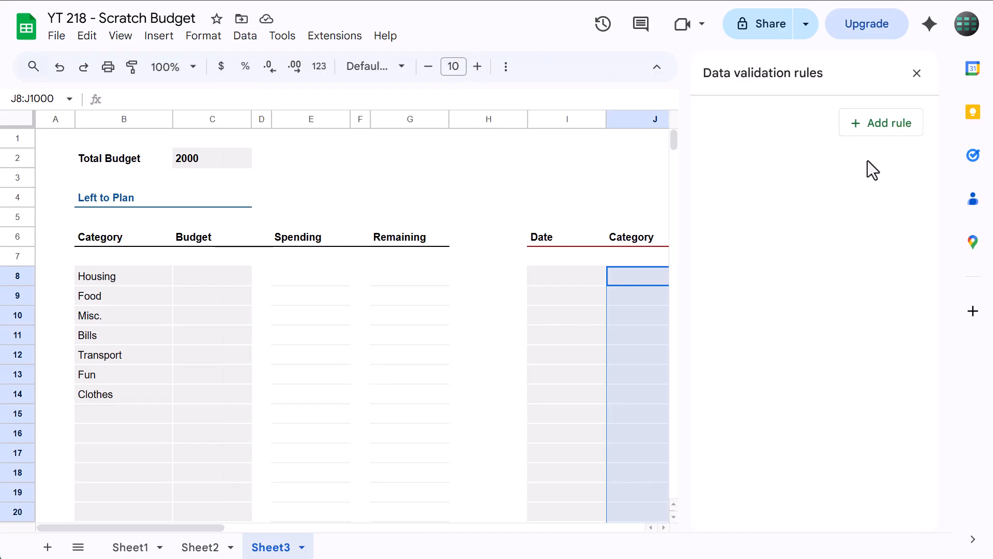
{"action": "left_click", "coordinate": [890, 135]}
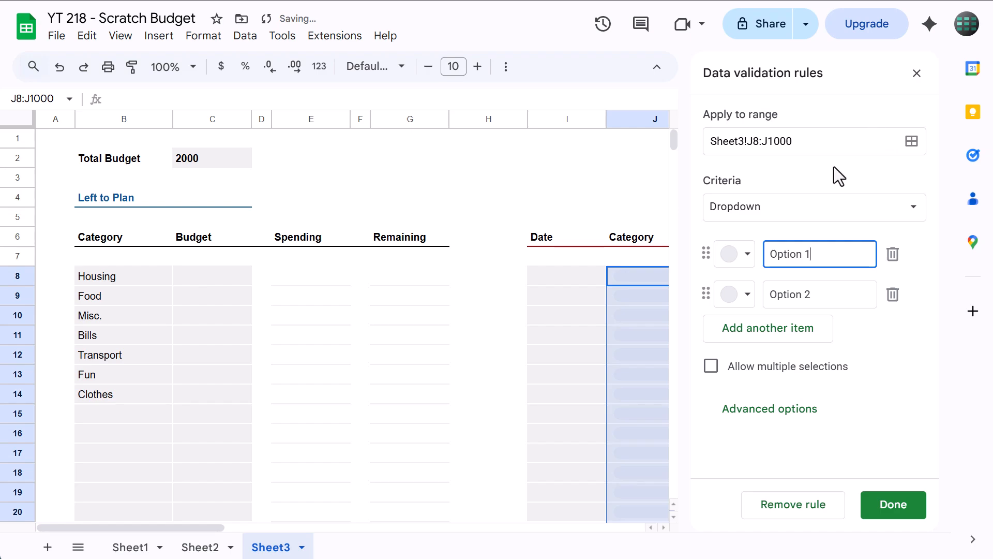
Set the rule's criteria to Dropdown (from a range) with Sheet3!B8:B27 as the source
{"action": "left_click", "coordinate": [776, 208]}
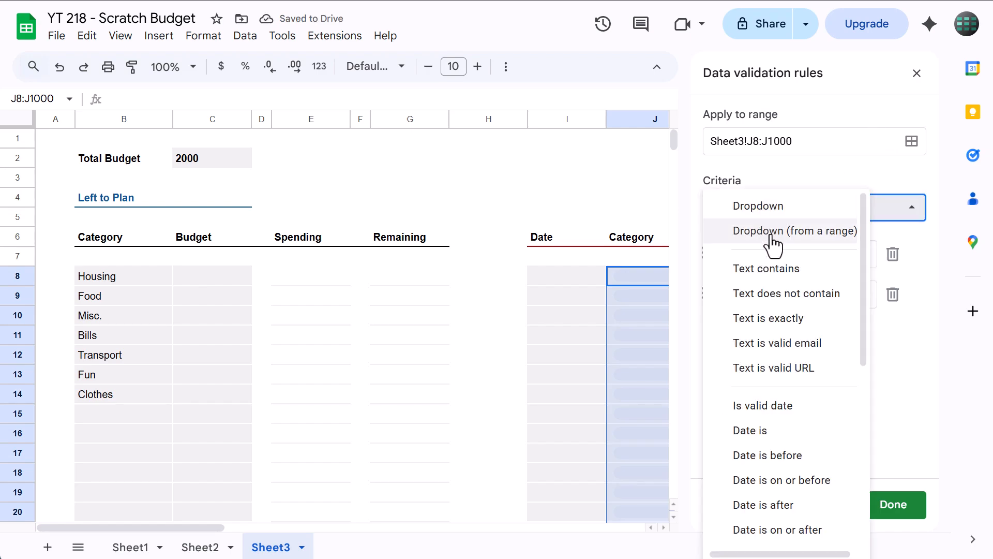
{"action": "left_click", "coordinate": [771, 235]}
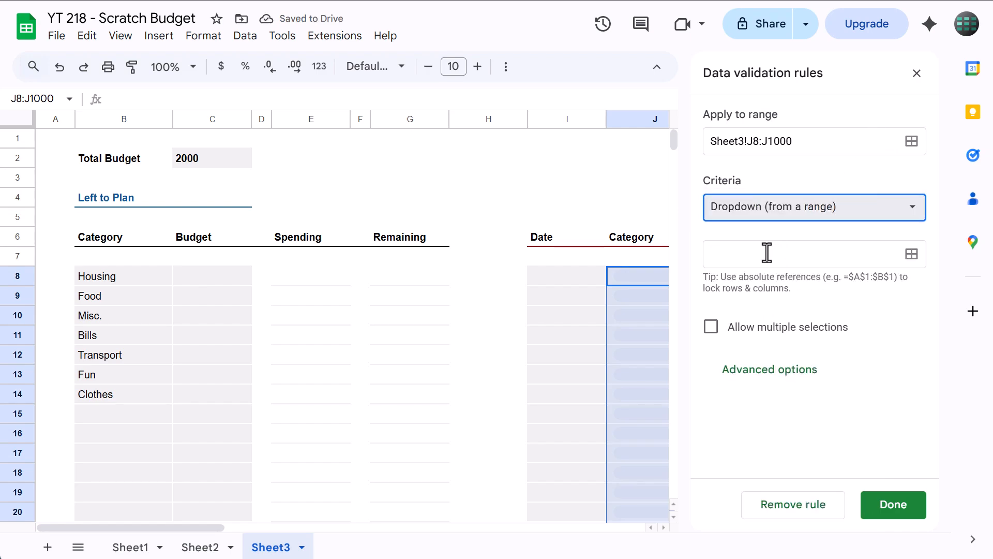
{"action": "left_click", "coordinate": [772, 252]}
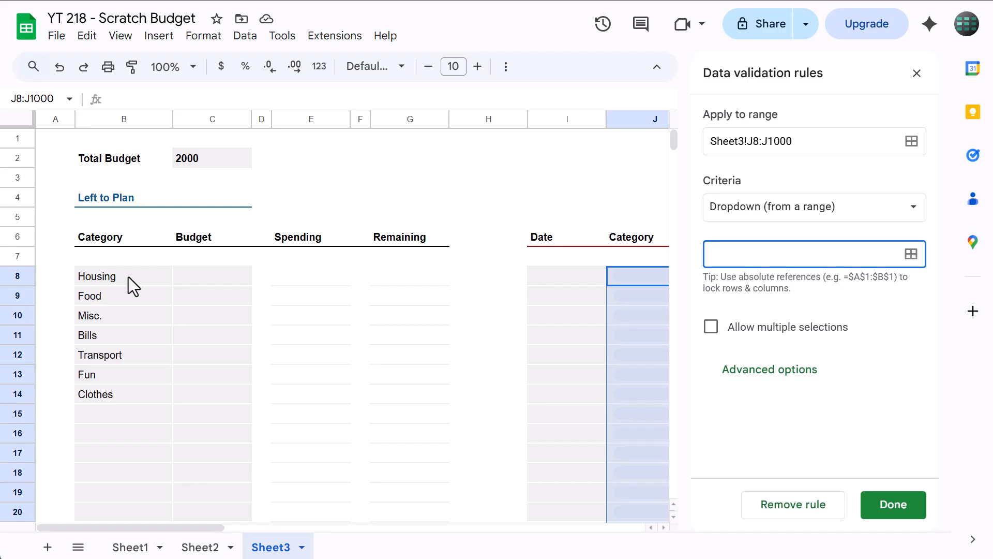
{"action": "left_click_drag", "start_coordinate": [128, 277], "coordinate": [146, 474]}
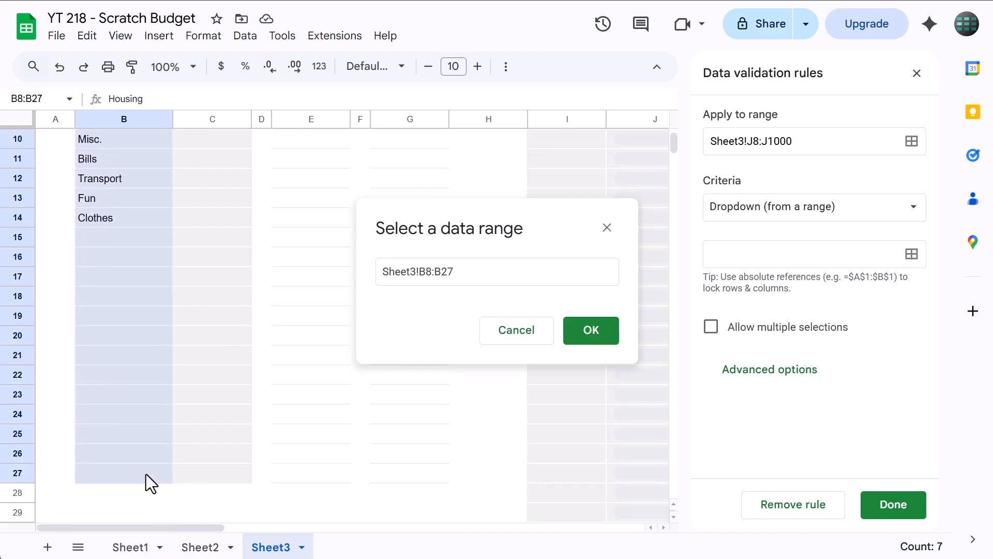
{"action": "left_click", "coordinate": [595, 334]}
Set the category dropdown's display style to Arrow in the advanced options and save the rule
{"action": "scroll", "coordinate": [902, 326], "scroll_direction": "down", "scroll_amount": 4}
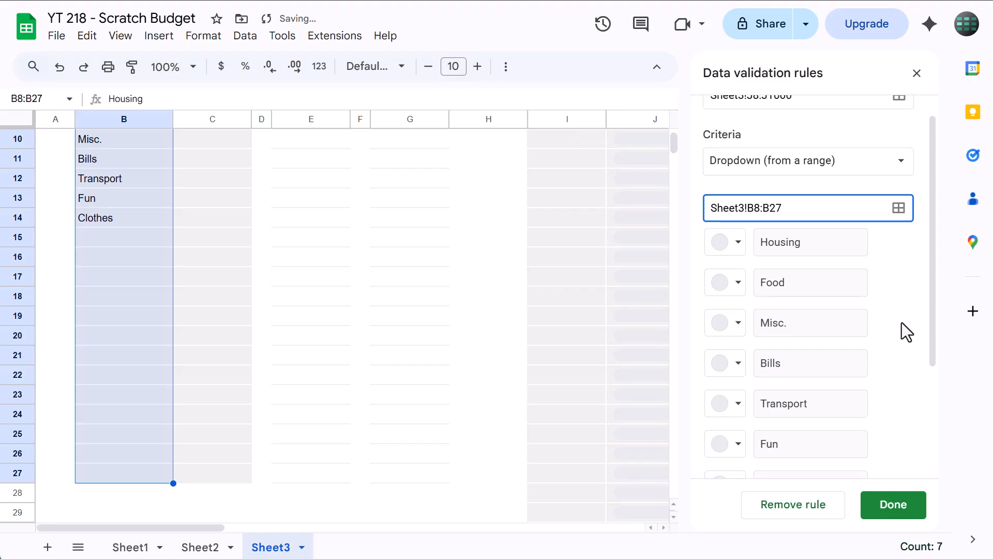
{"action": "left_click", "coordinate": [793, 467]}
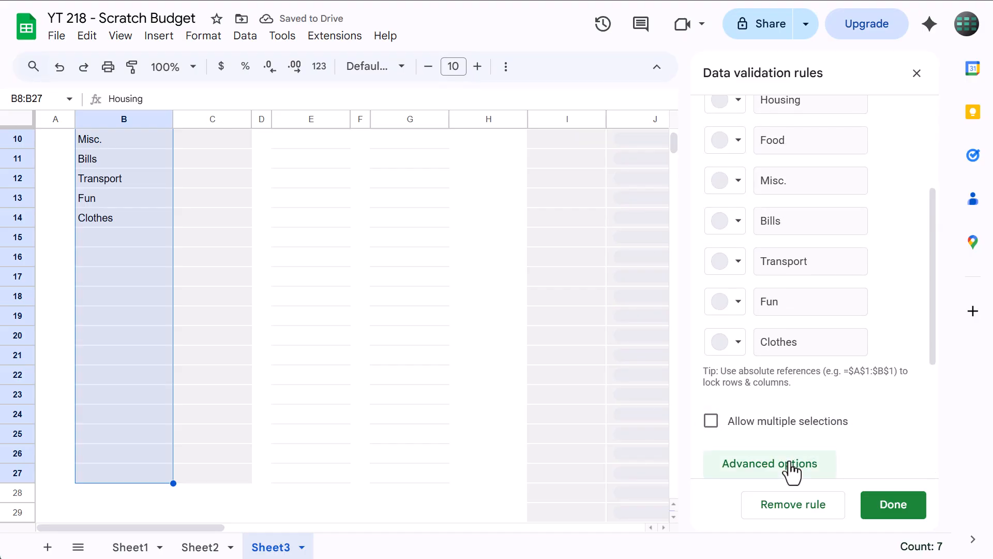
{"action": "scroll", "coordinate": [807, 409], "scroll_direction": "down", "scroll_amount": 2}
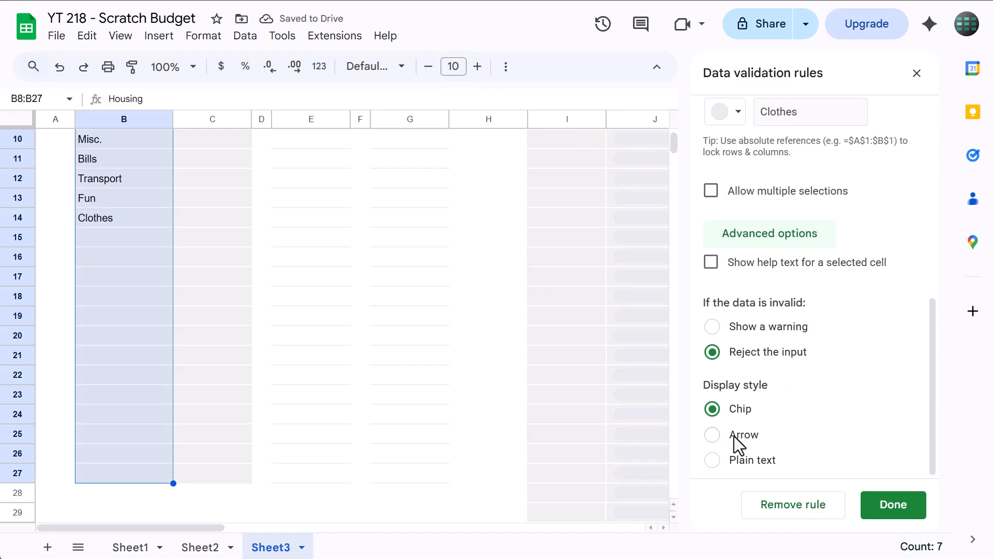
{"action": "left_click", "coordinate": [713, 434]}
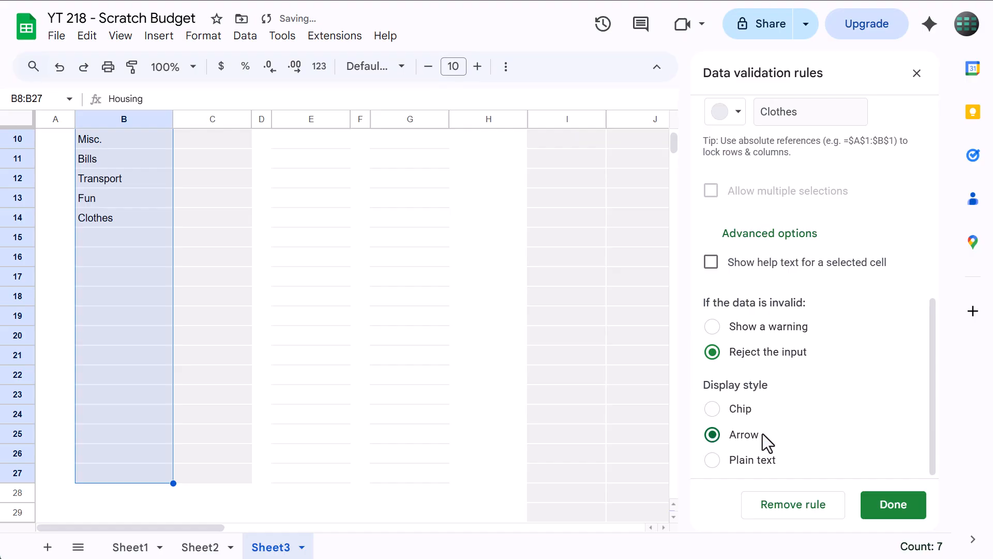
{"action": "left_click", "coordinate": [881, 506]}
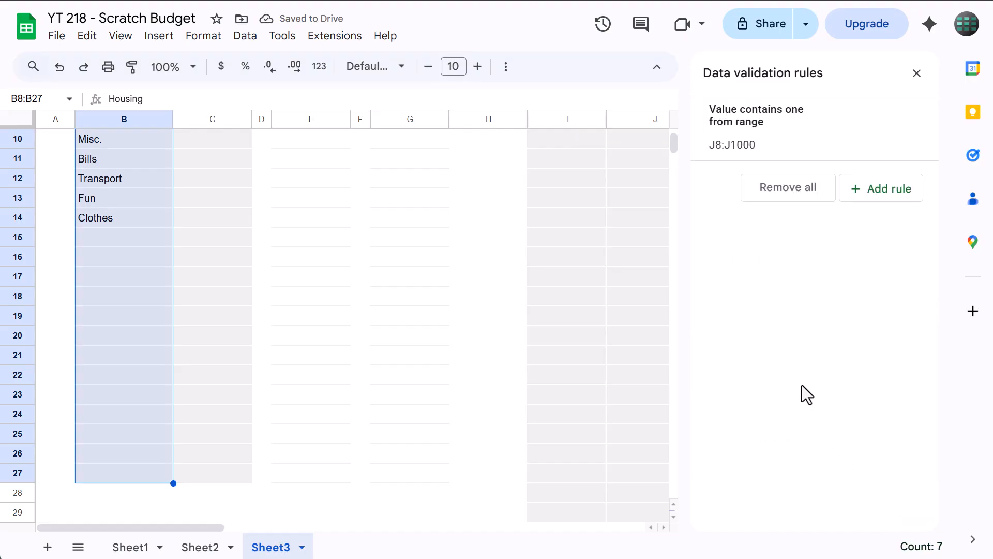
Add a data validation rule covering the expense log's Date column from I8 downward (Sheet3!I8:I)
{"action": "left_click", "coordinate": [588, 293]}
{"action": "scroll", "coordinate": [586, 296], "scroll_direction": "up", "scroll_amount": 3}
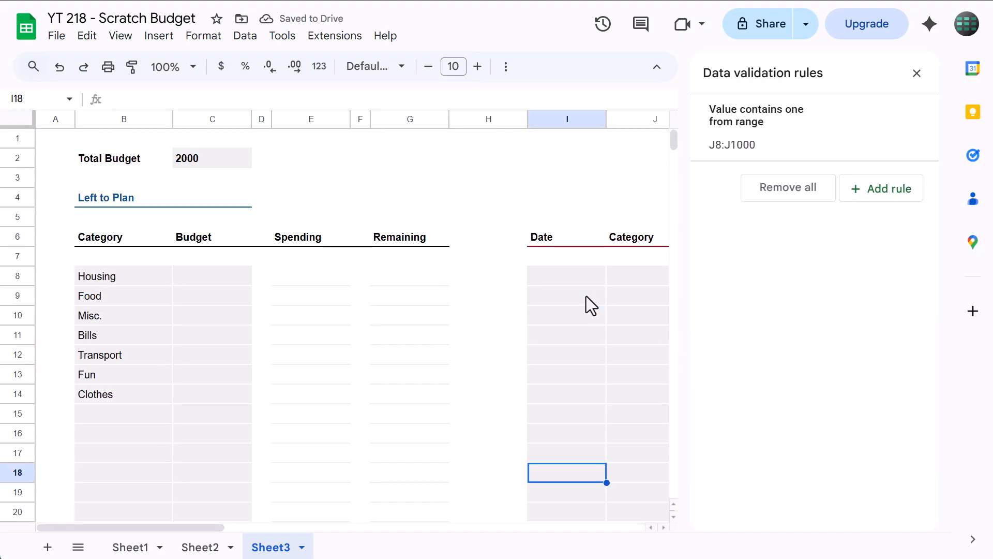
{"action": "left_click_drag", "start_coordinate": [583, 284], "coordinate": [584, 427]}
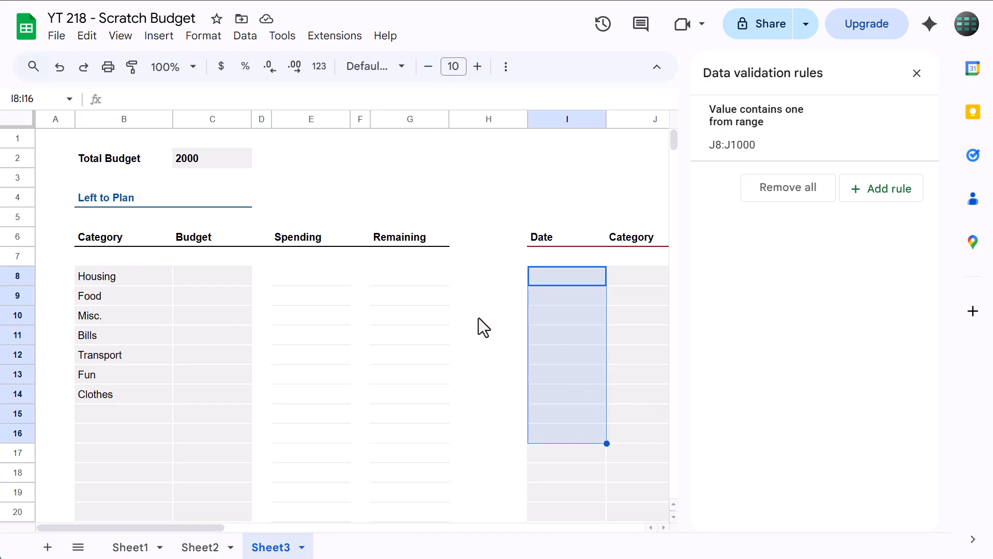
{"action": "left_click", "coordinate": [562, 276]}
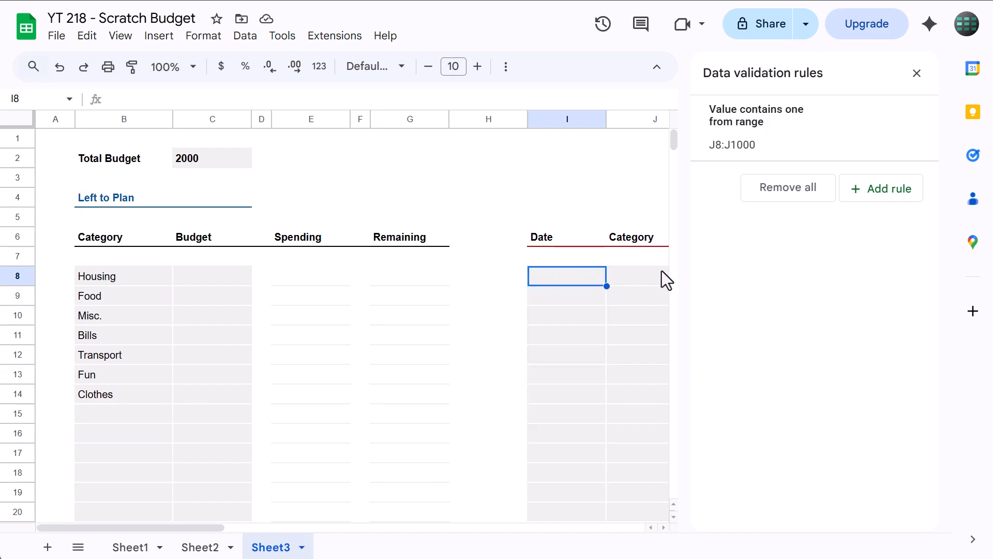
{"action": "left_click", "coordinate": [876, 189]}
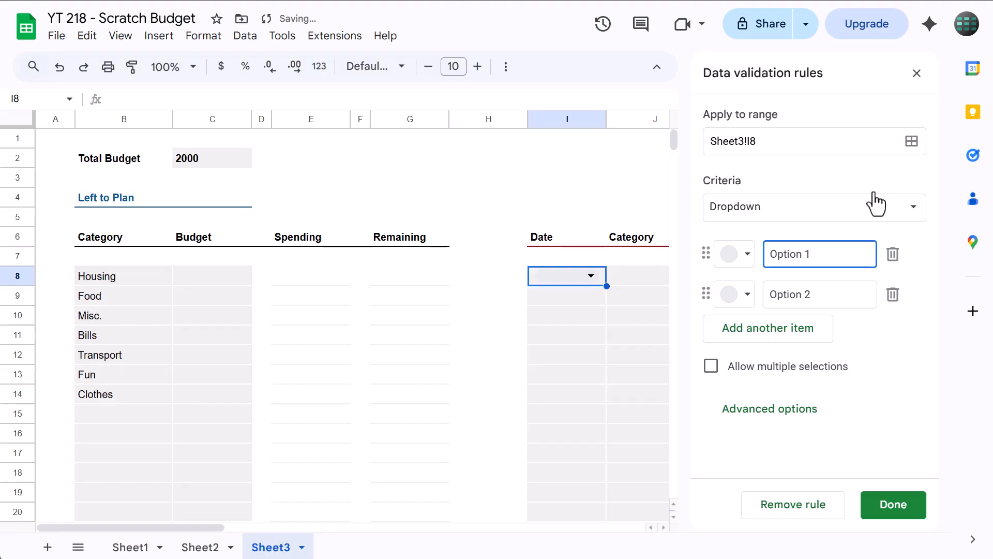
{"action": "left_click", "coordinate": [789, 140]}
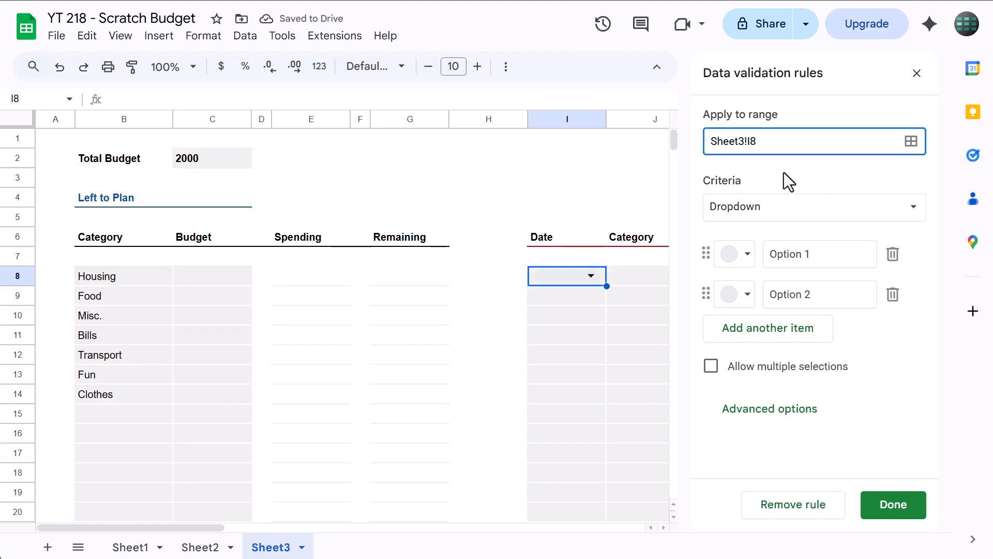
{"action": "type", "text": ":I"}
Set the Date column rule's criteria to Is valid date, save the rule and close the validation rules
{"action": "left_click", "coordinate": [763, 209]}
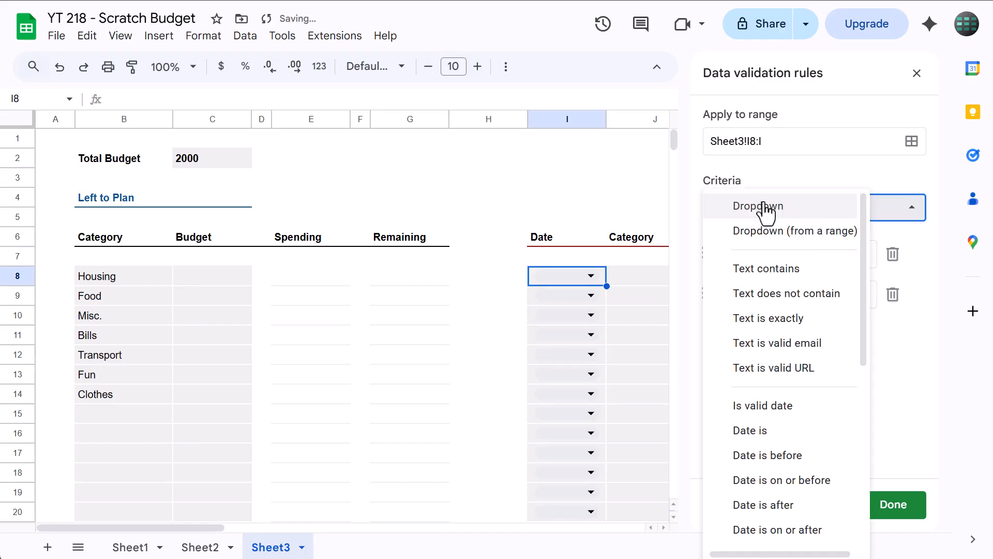
{"action": "left_click", "coordinate": [793, 413]}
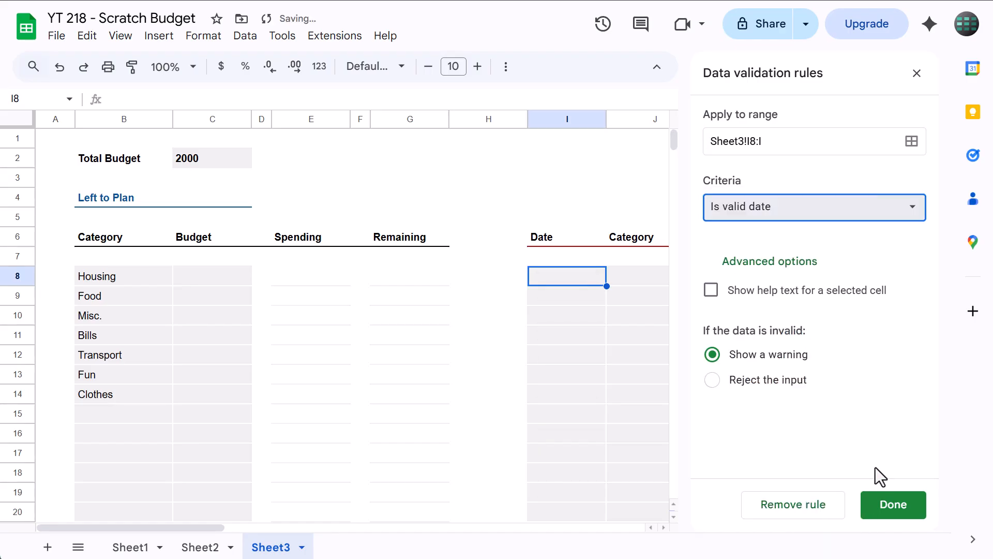
{"action": "left_click", "coordinate": [883, 505]}
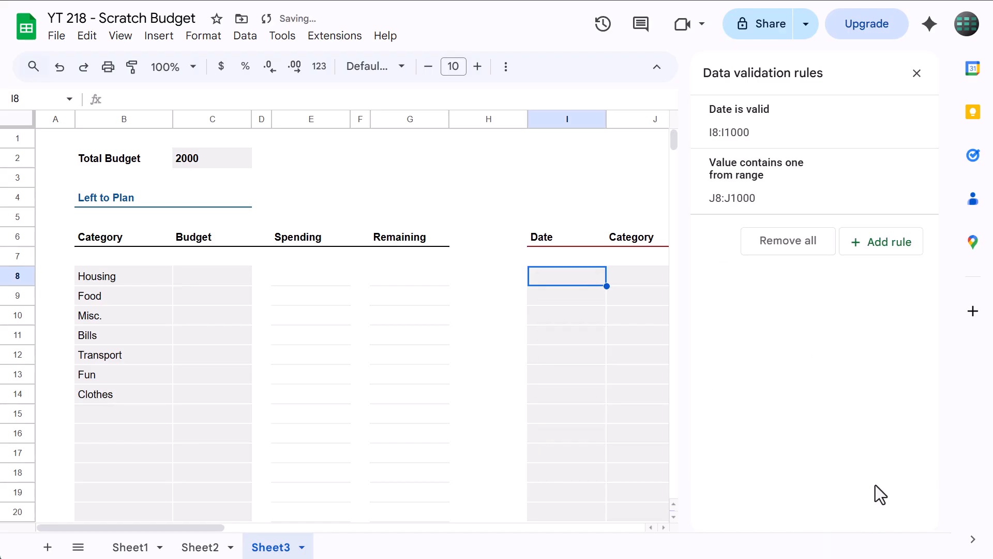
{"action": "left_click", "coordinate": [916, 73]}
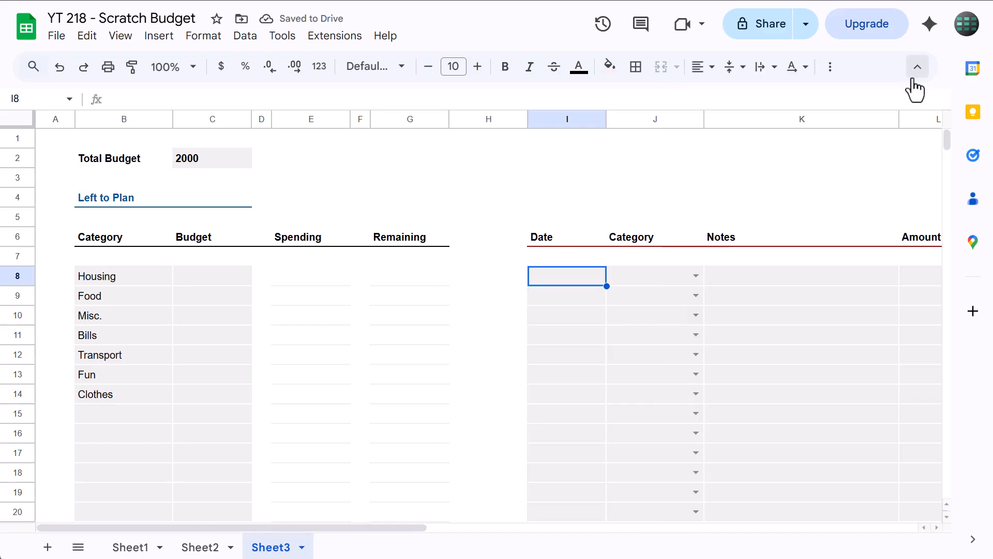
Try the calendar date picker in the expense log, choosing 1/21/2026 for I8 and another January 2026 date for I9
{"action": "double_click", "coordinate": [568, 278]}
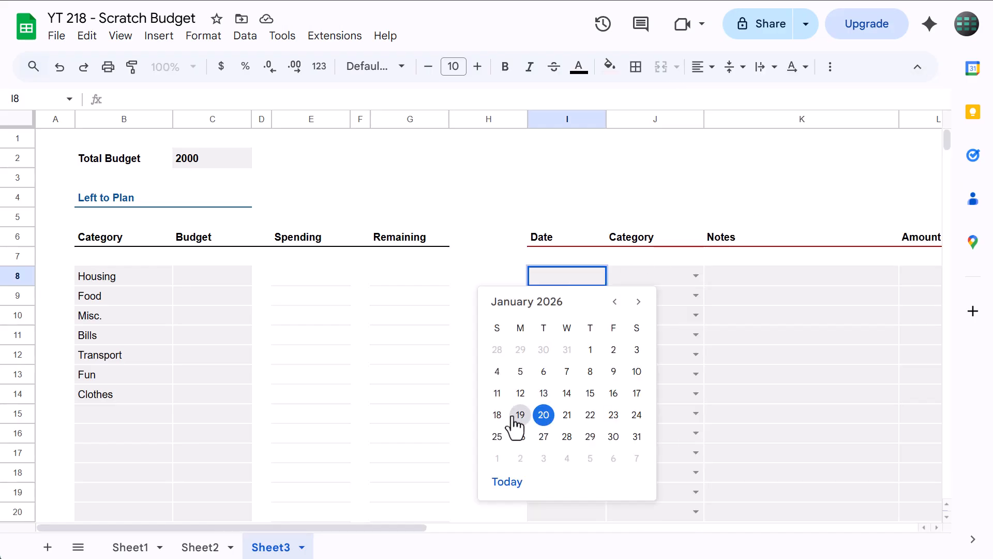
{"action": "left_click", "coordinate": [567, 415]}
{"action": "double_click", "coordinate": [558, 299]}
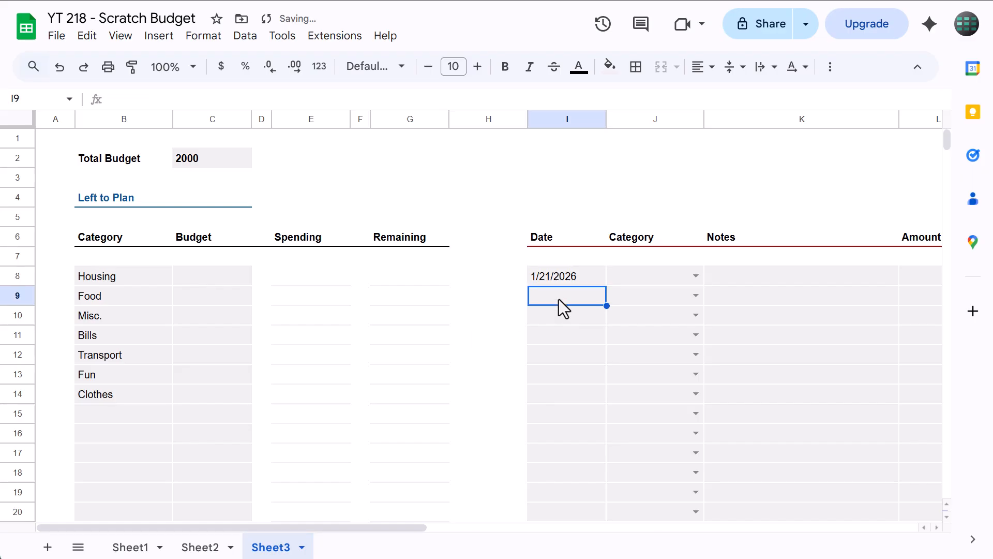
{"action": "left_click", "coordinate": [589, 435]}
Enter the formula =C2-SUM(C8:C27) in the Left to Plan cell C4
{"action": "scroll", "coordinate": [560, 336], "scroll_direction": "right", "scroll_amount": 3}
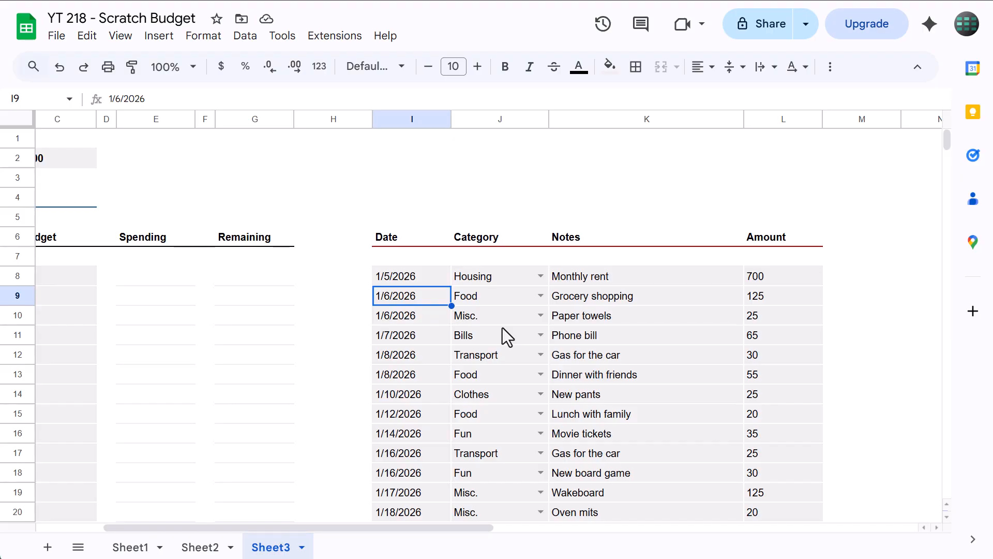
{"action": "scroll", "coordinate": [502, 328], "scroll_direction": "down", "scroll_amount": 3}
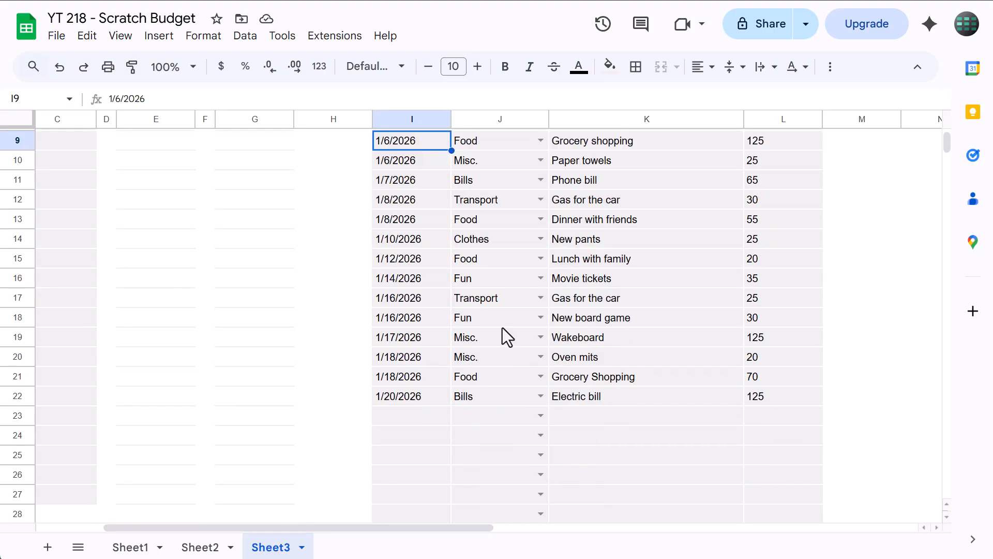
{"action": "scroll", "coordinate": [501, 328], "scroll_direction": "up", "scroll_amount": 2}
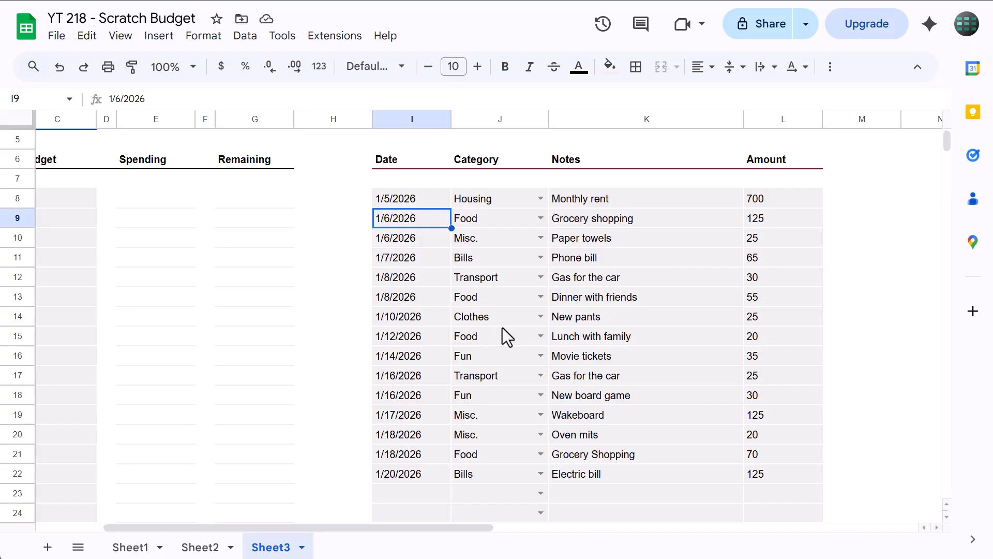
{"action": "scroll", "coordinate": [502, 327], "scroll_direction": "left", "scroll_amount": 3}
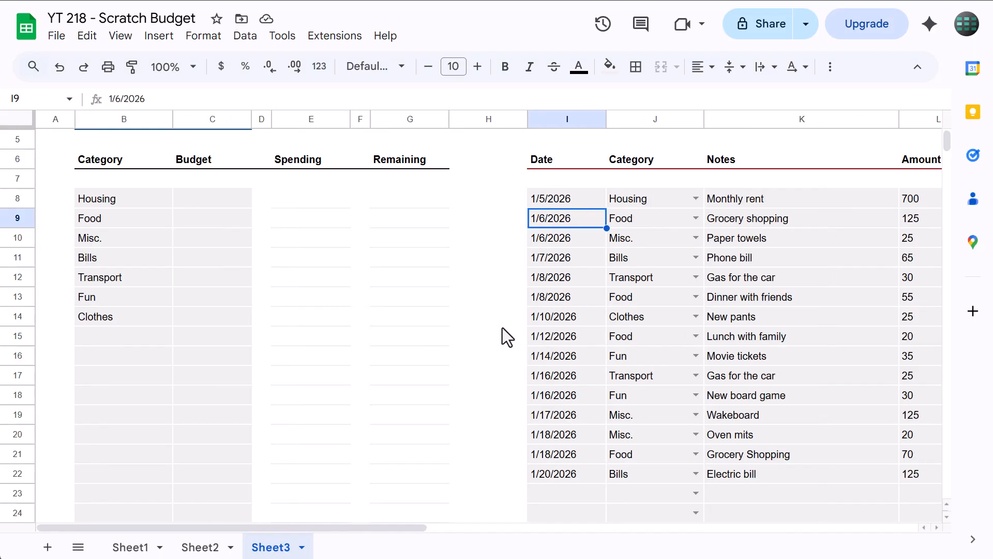
{"action": "scroll", "coordinate": [414, 293], "scroll_direction": "up", "scroll_amount": 2}
{"action": "left_click", "coordinate": [225, 197]}
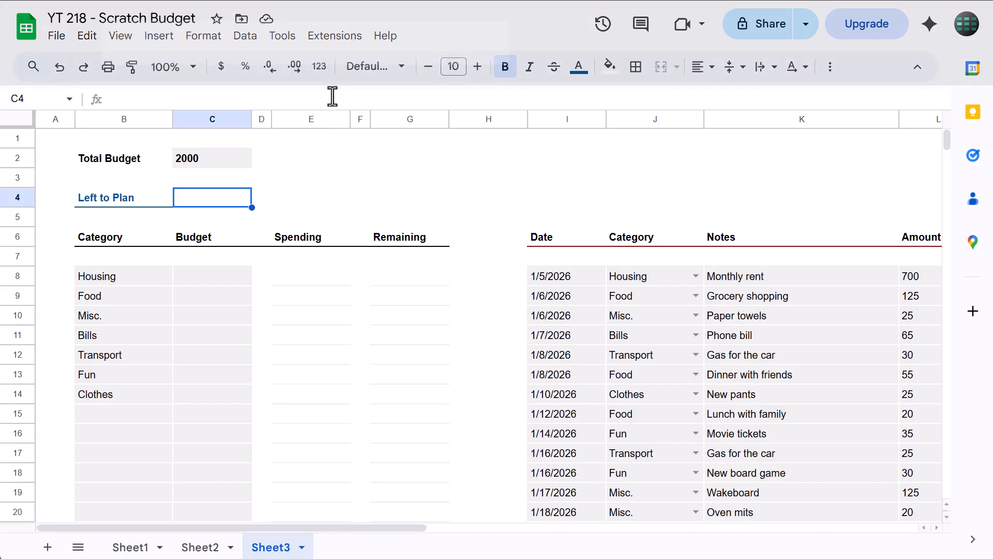
{"action": "left_click", "coordinate": [332, 96]}
{"action": "type", "text": "="}
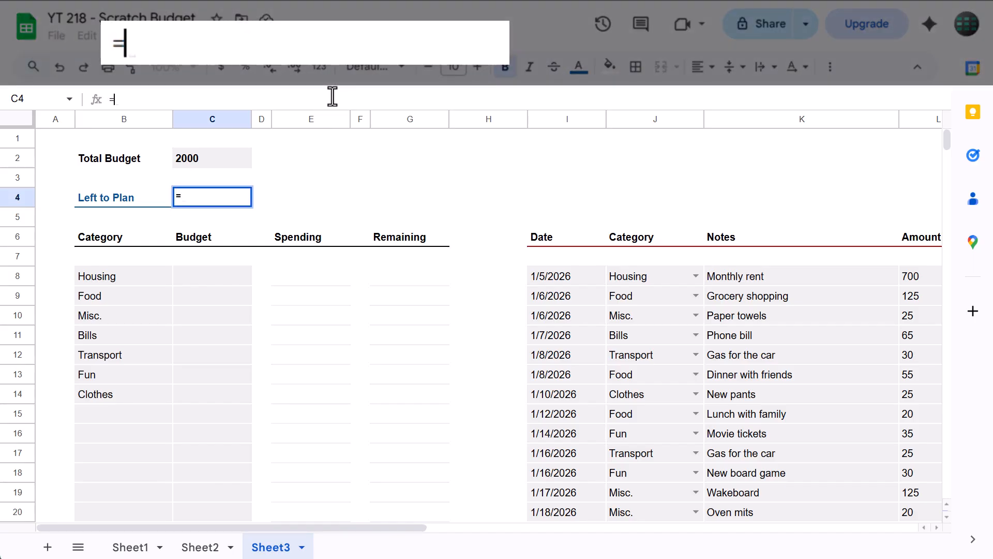
{"action": "left_click", "coordinate": [236, 157]}
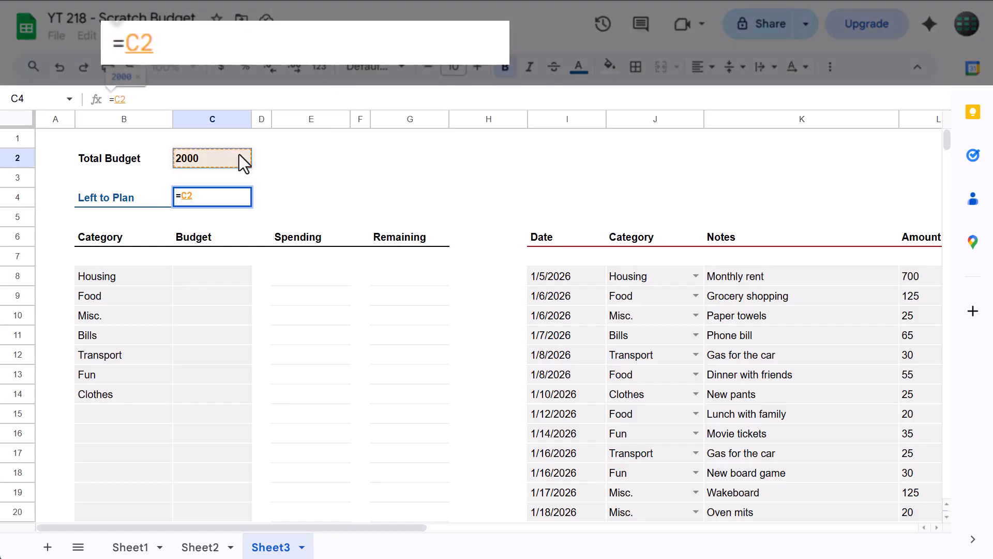
{"action": "type", "text": "-SUM("}
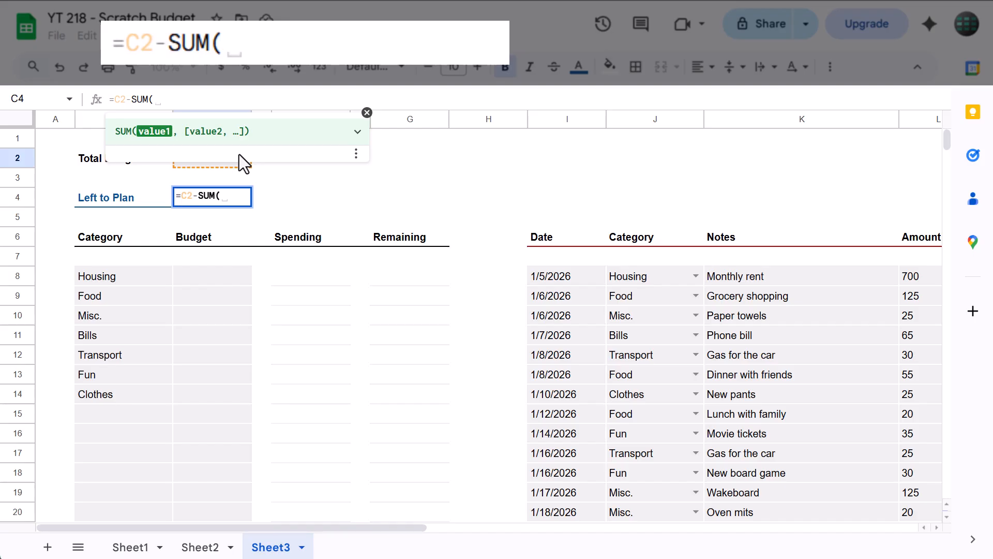
{"action": "left_click_drag", "start_coordinate": [207, 280], "coordinate": [226, 393]}
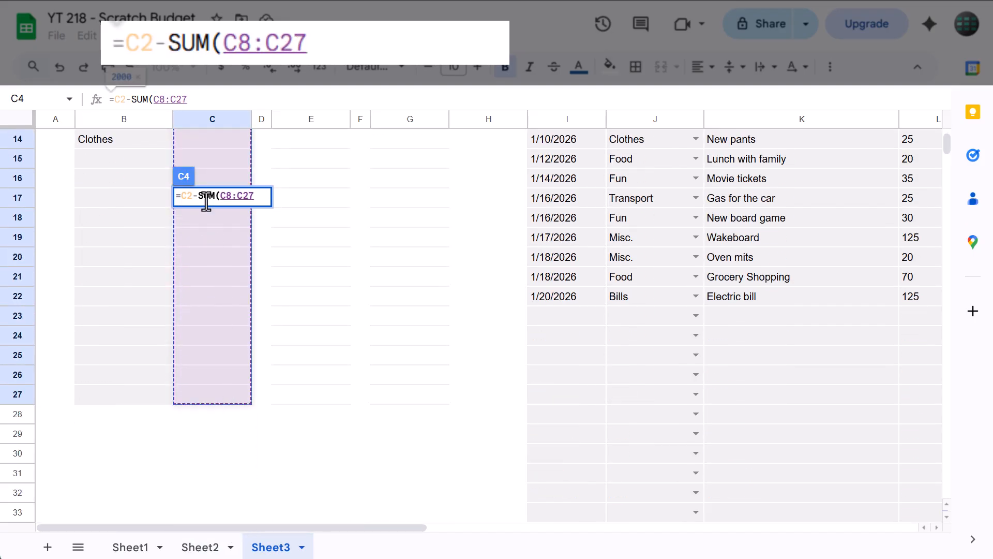
{"action": "type", "text": ")"}
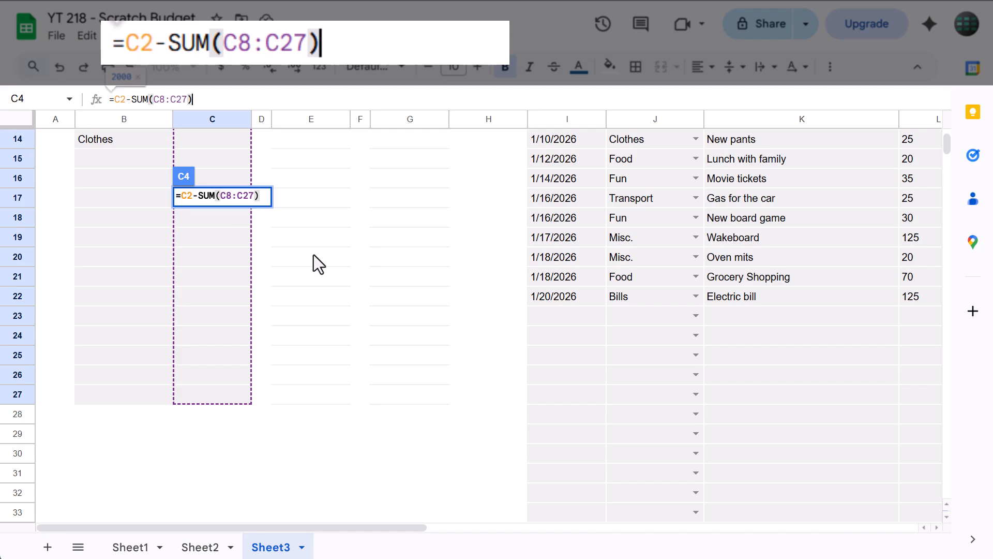
{"action": "key", "text": "Return"}
{"action": "scroll", "coordinate": [300, 282], "scroll_direction": "up", "scroll_amount": 2}
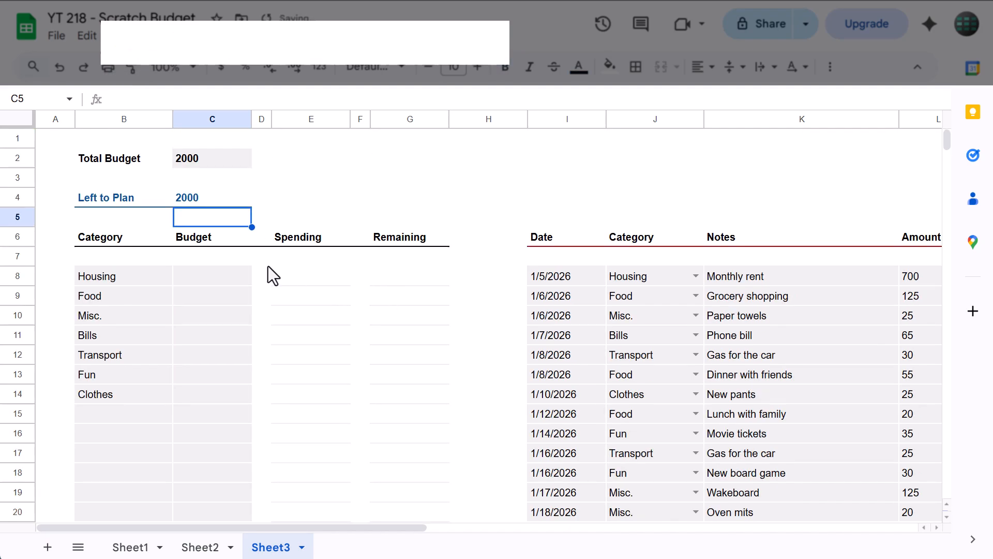
{"action": "left_click", "coordinate": [222, 200]}
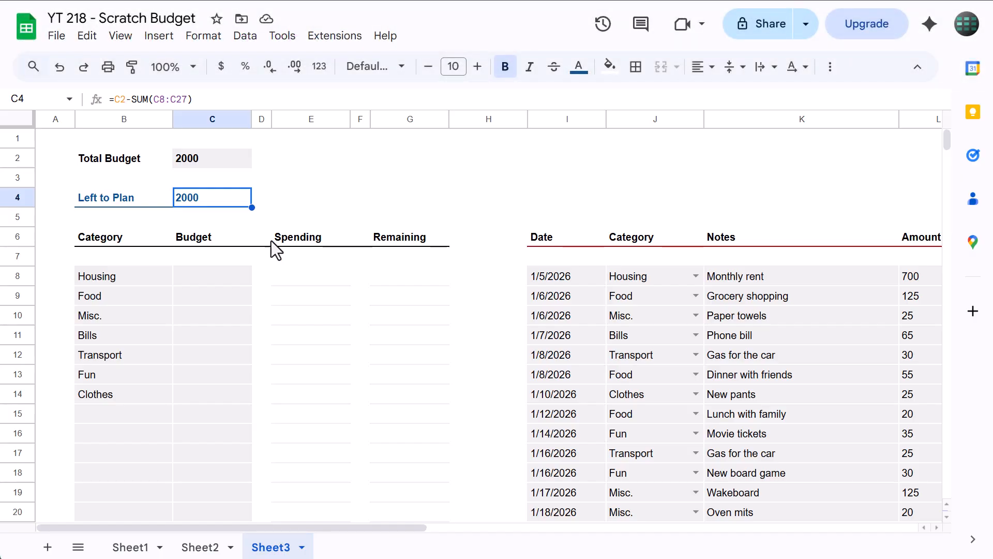
Enter budget amounts of 750 for Housing, 350 for Food and 300 for Misc. in the Budget column
{"action": "left_click", "coordinate": [214, 278]}
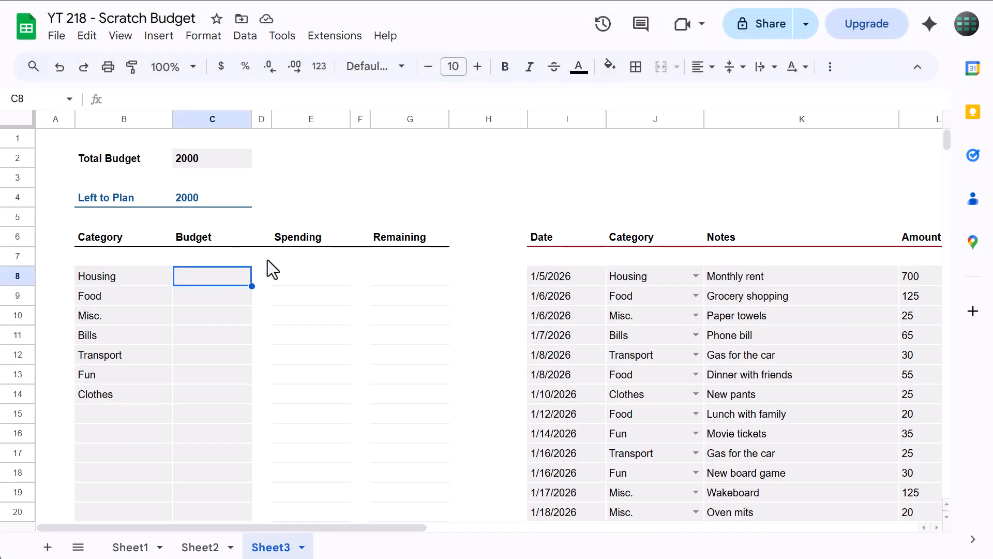
{"action": "type", "text": "750"}
{"action": "key", "text": "Return"}
{"action": "type", "text": "3"}
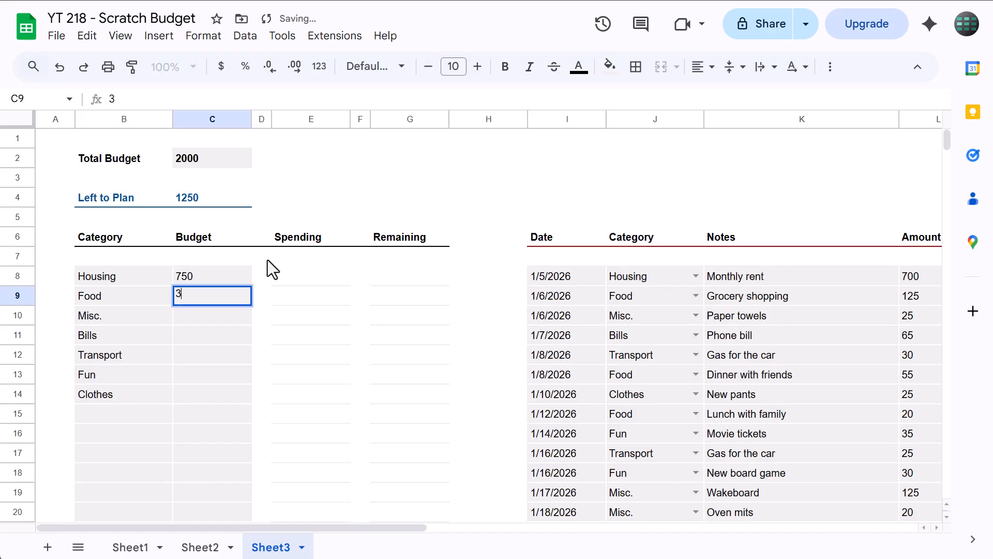
{"action": "type", "text": "50"}
{"action": "key", "text": "Return"}
{"action": "type", "text": "300"}
{"action": "key", "text": "Return"}
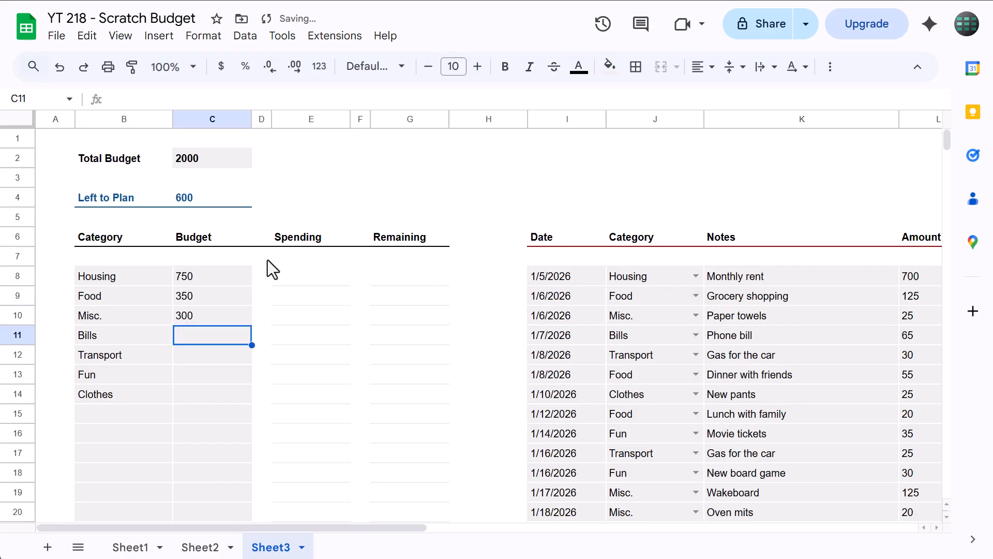
Enter budget amounts of 250 for Bills, 200 for Transport, 100 for Fun and 50 for Clothes
{"action": "type", "text": "250"}
{"action": "key", "text": "Return"}
{"action": "type", "text": "200"}
{"action": "key", "text": "Return"}
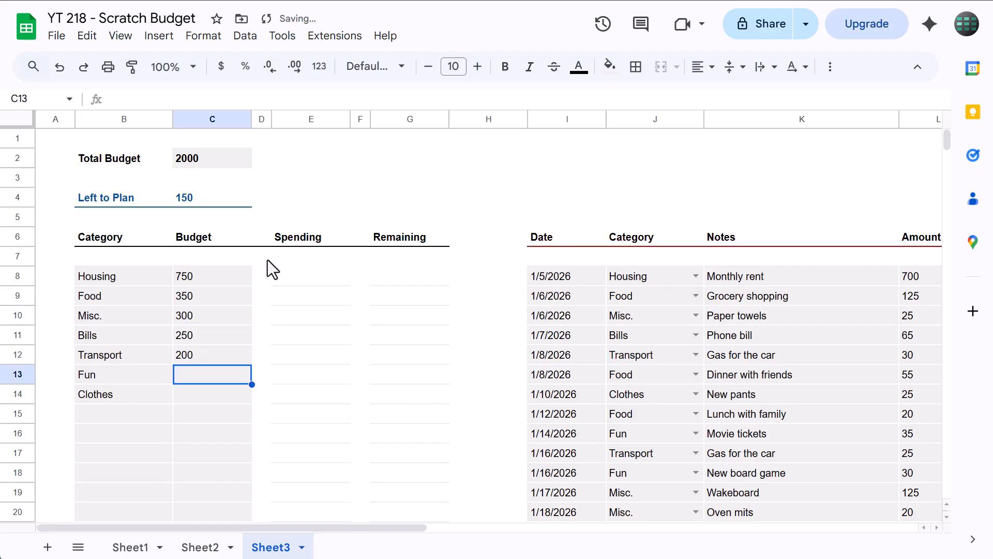
{"action": "type", "text": "1"}
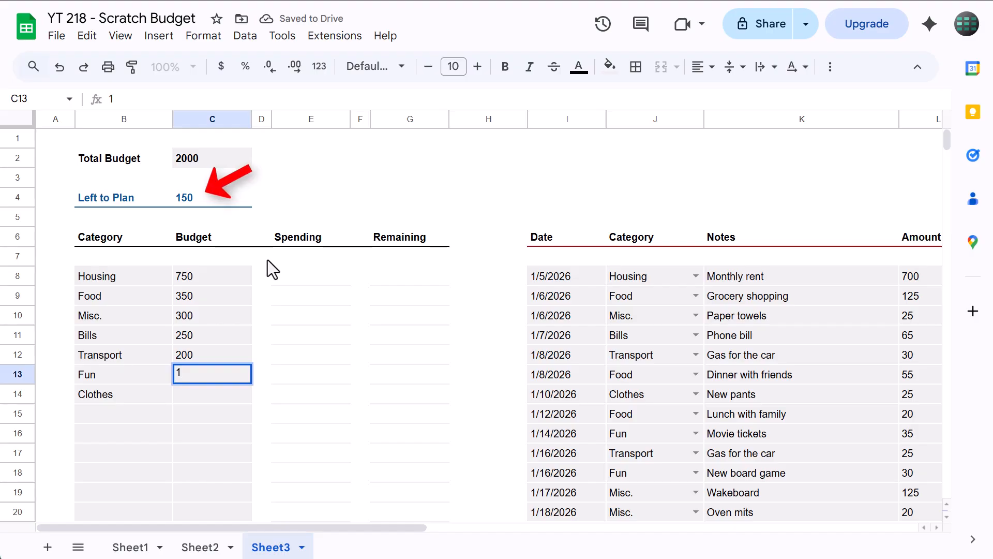
{"action": "type", "text": "00"}
{"action": "key", "text": "Return"}
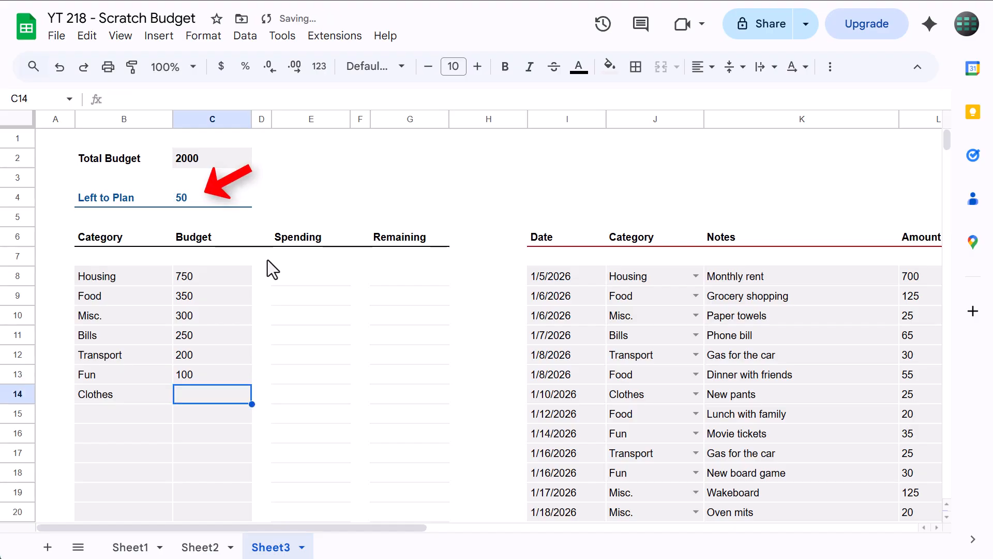
{"action": "type", "text": "50"}
{"action": "key", "text": "Return"}
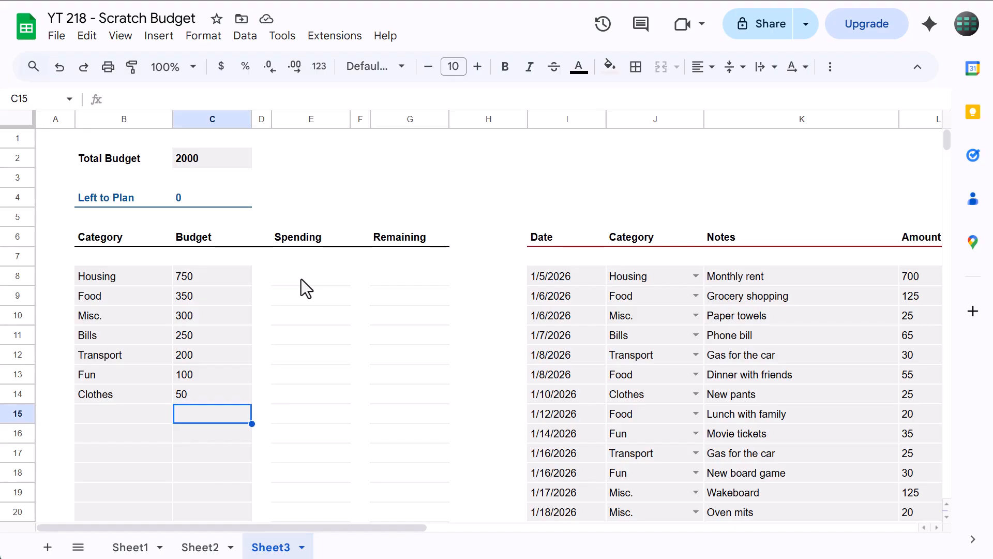
Enter the formula =SUMIFS($L$8:$L,$J$8:$J,B8) in the Housing row's Spending cell E8
{"action": "left_click", "coordinate": [318, 279]}
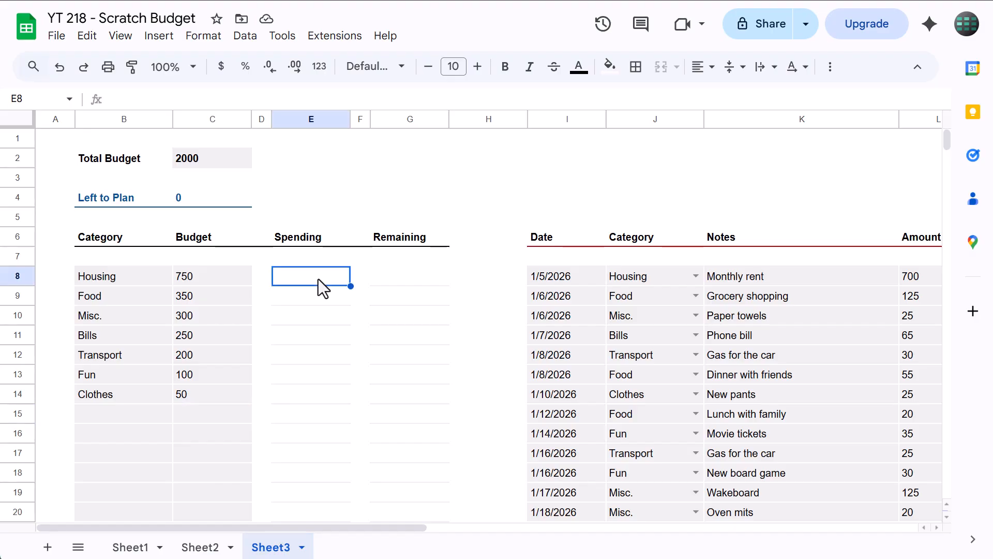
{"action": "key", "text": "alt+slash"}
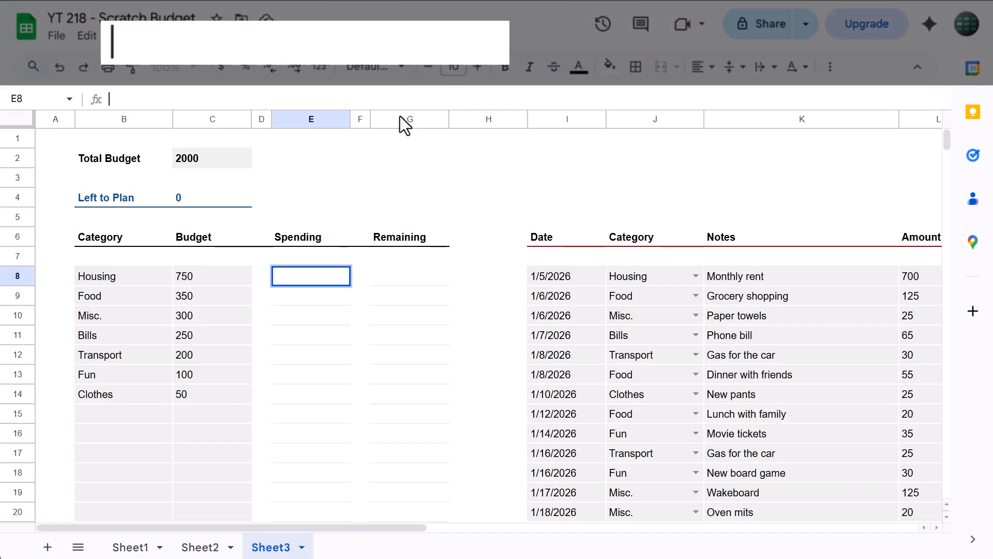
{"action": "type", "text": "="}
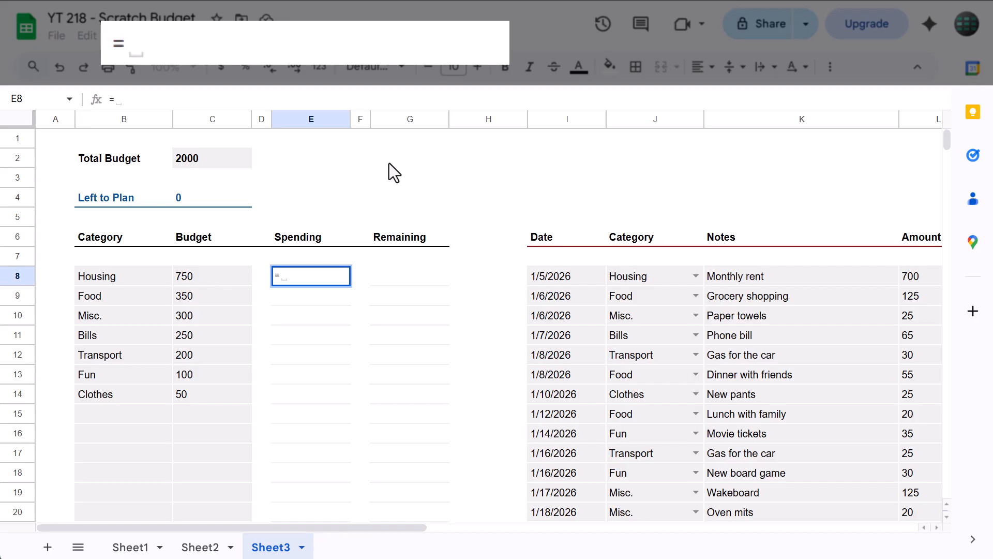
{"action": "type", "text": "sum"}
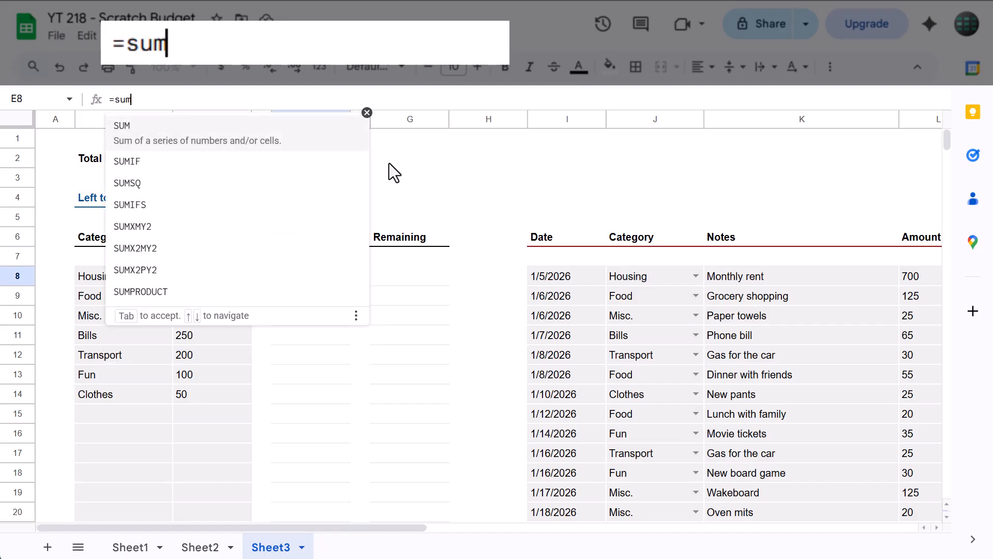
{"action": "type", "text": "ifs($"}
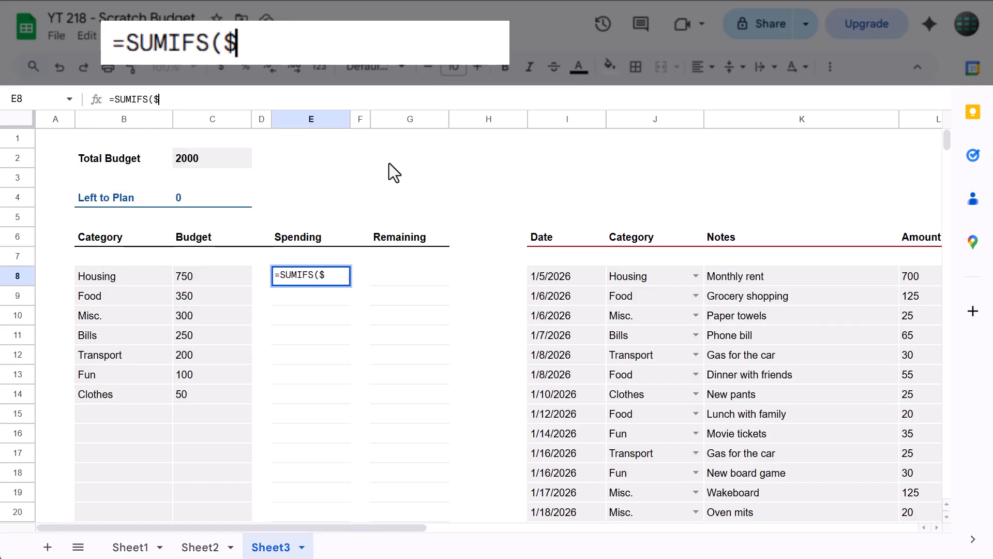
{"action": "type", "text": "L$8"}
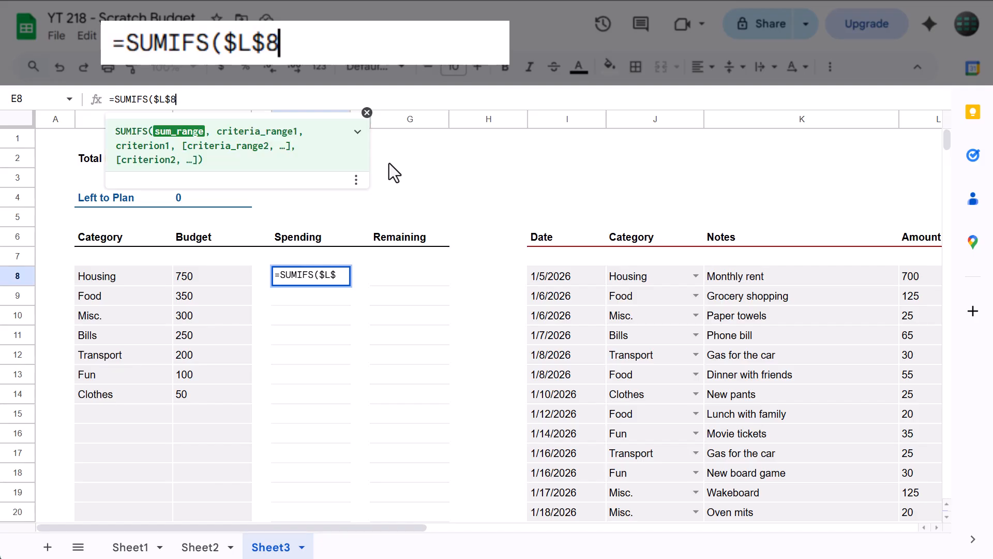
{"action": "type", "text": ":$"}
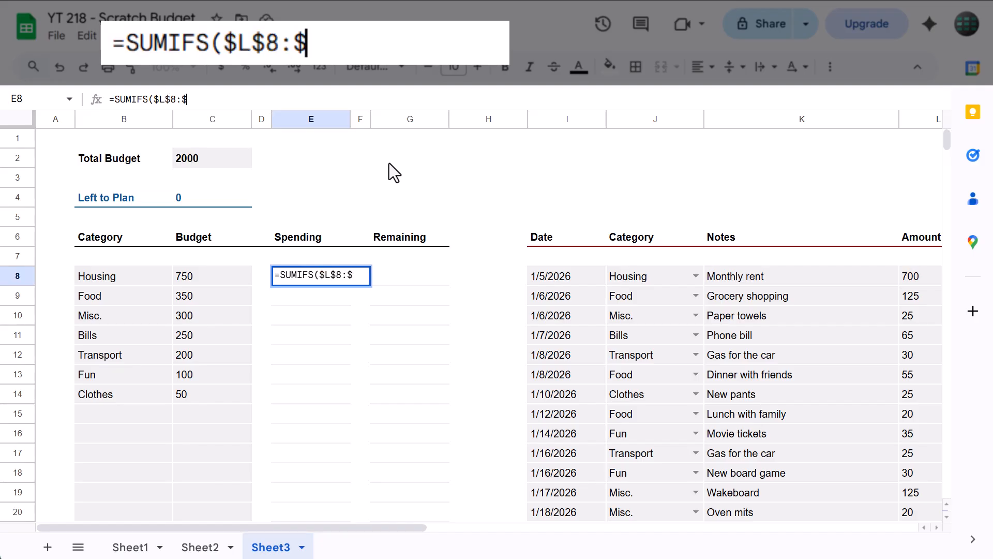
{"action": "type", "text": "L, "}
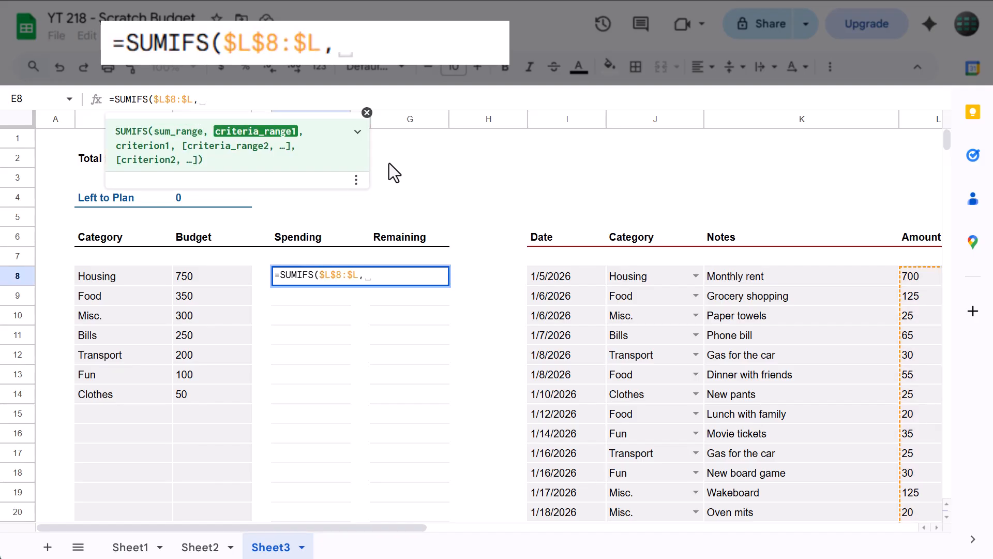
{"action": "type", "text": "$J$"}
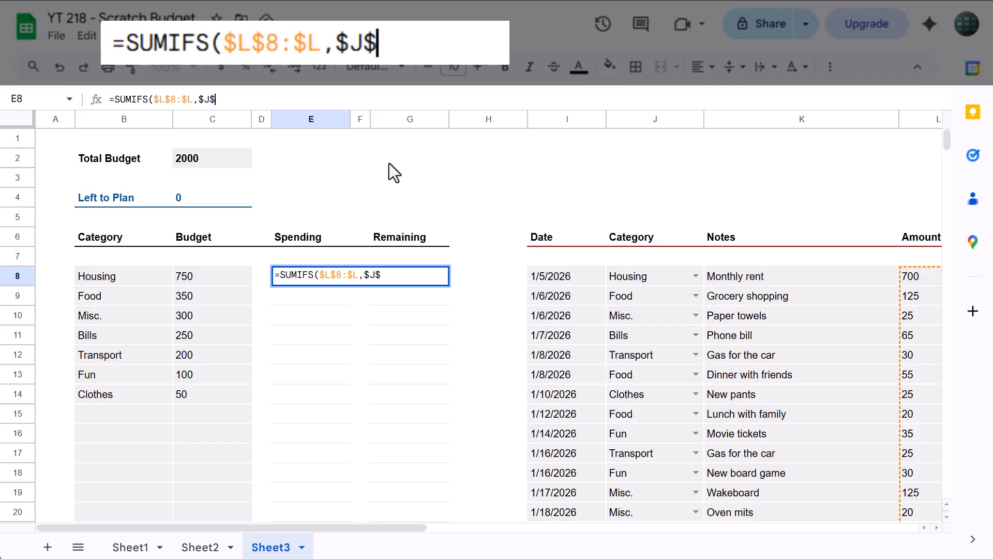
{"action": "type", "text": "8:$"}
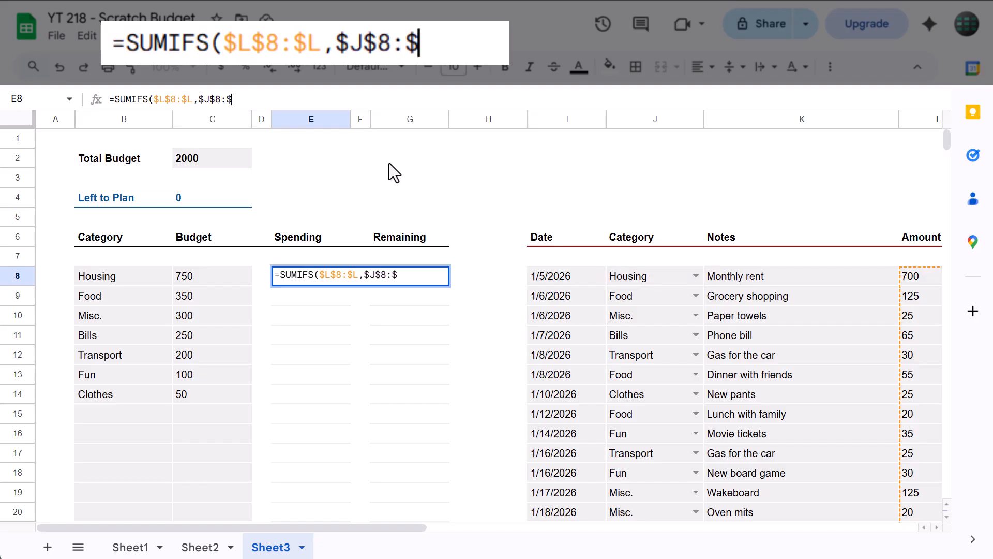
{"action": "type", "text": "J,"}
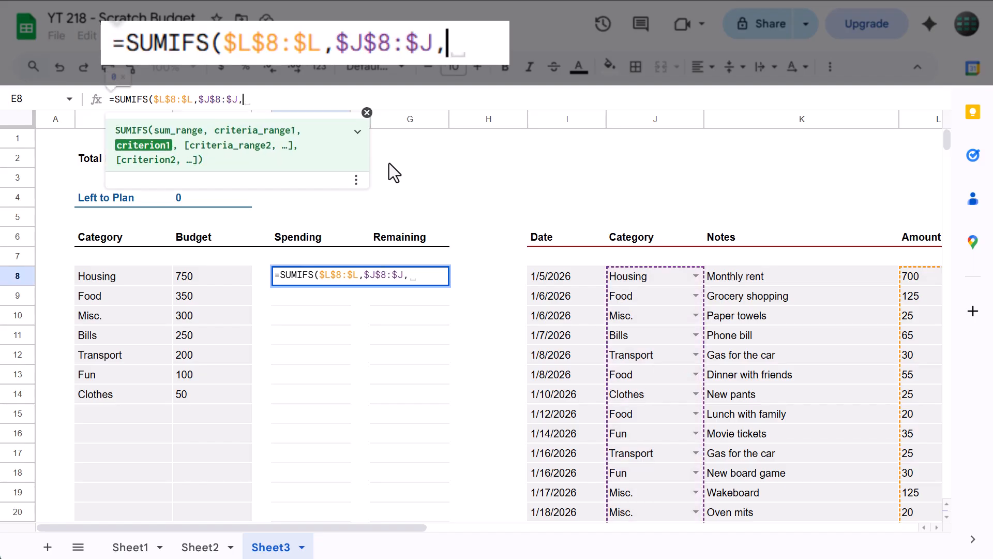
{"action": "type", "text": "B8"}
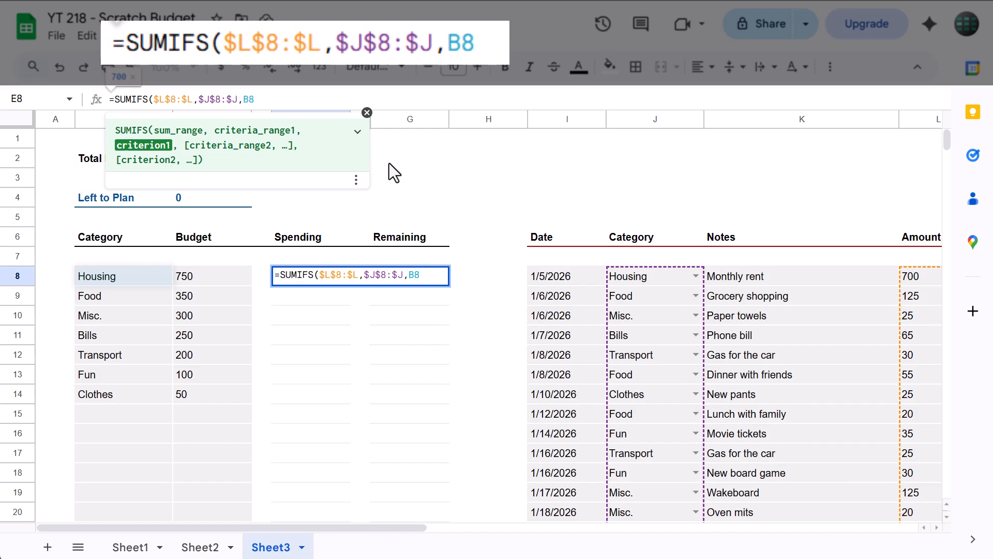
{"action": "type", "text": ")"}
{"action": "key", "text": "Return"}
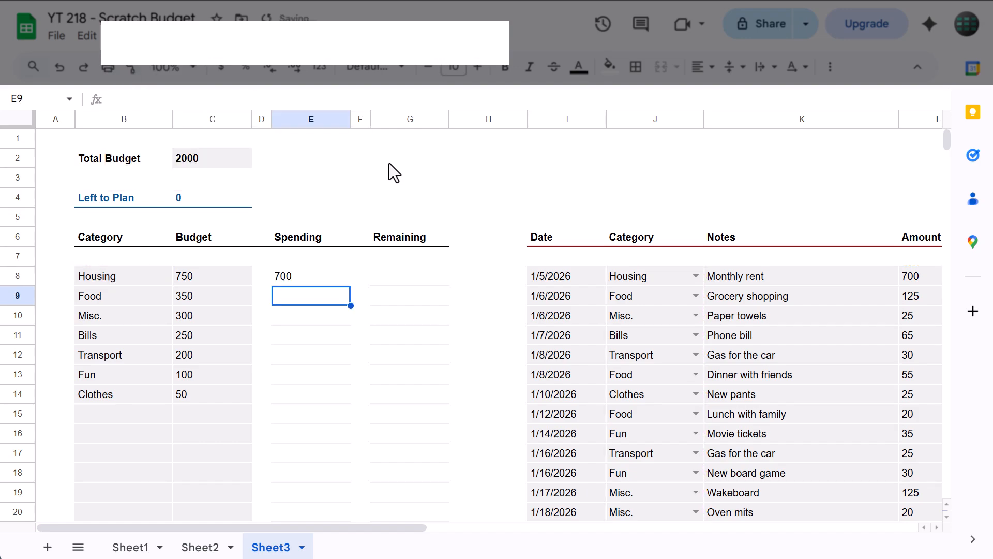
Copy the Spending formula from E8 down the column through E27
{"action": "left_click", "coordinate": [318, 278]}
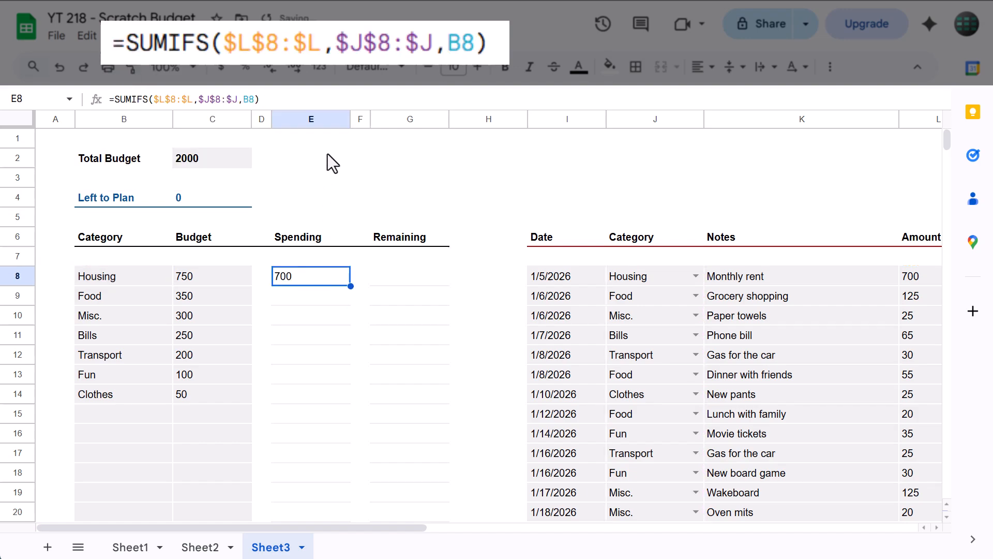
{"action": "left_click", "coordinate": [327, 99]}
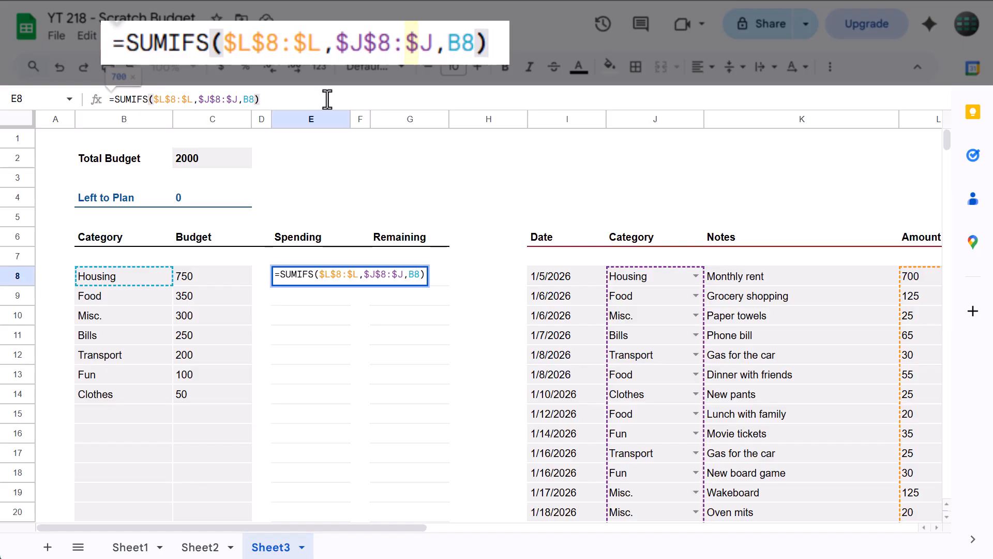
{"action": "key", "text": "Return"}
{"action": "left_click", "coordinate": [318, 277]}
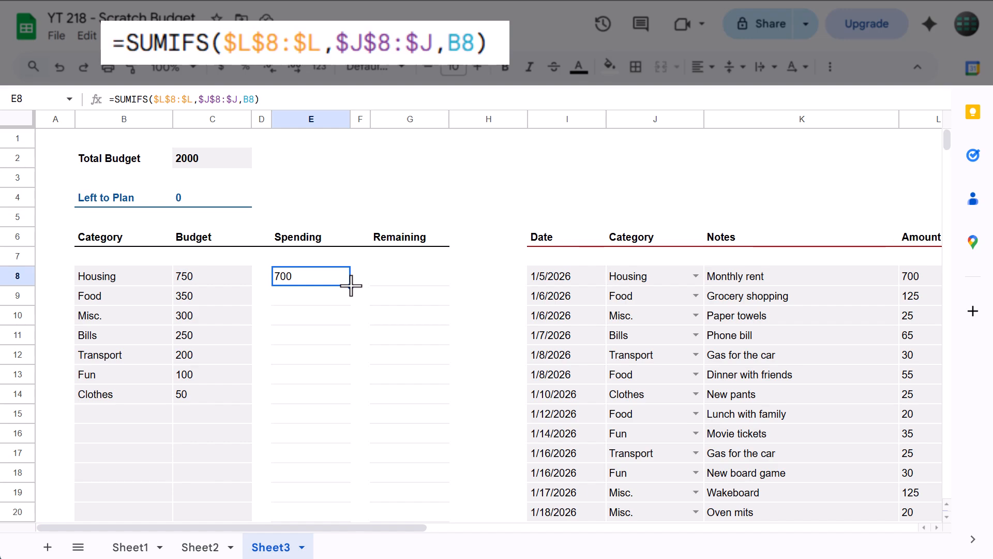
{"action": "left_click_drag", "start_coordinate": [351, 285], "coordinate": [342, 460]}
{"action": "left_click", "coordinate": [334, 453]}
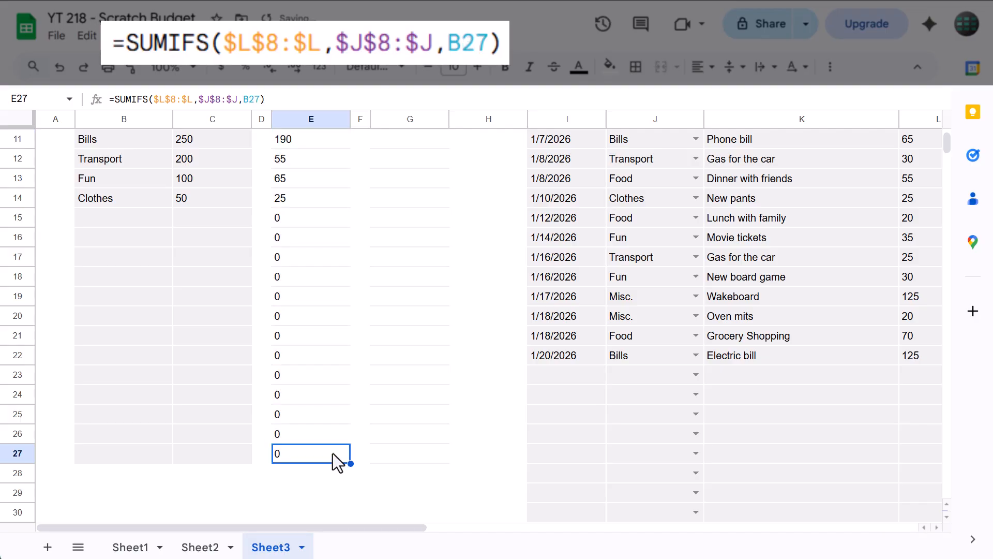
Examine the copied Spending formulas in E8 through E14, checking the category reference in each row and the locked ranges
{"action": "scroll", "coordinate": [333, 453], "scroll_direction": "up", "scroll_amount": 4}
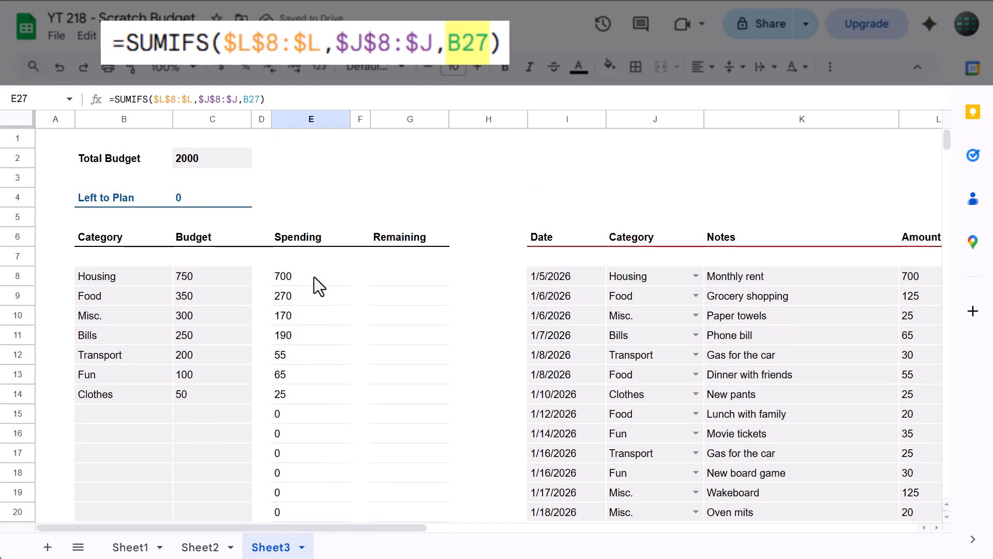
{"action": "left_click", "coordinate": [315, 277]}
{"action": "left_click", "coordinate": [314, 293]}
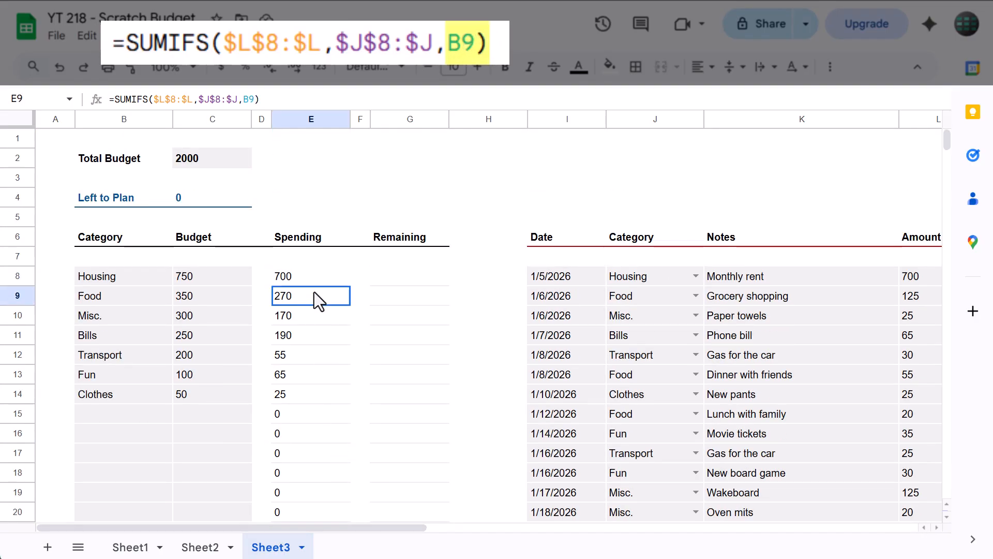
{"action": "left_click", "coordinate": [312, 315]}
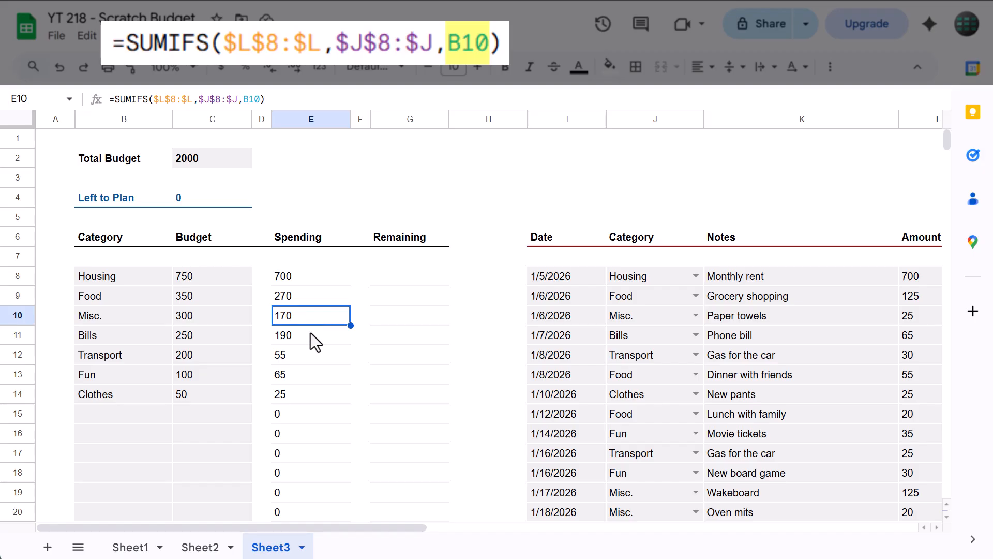
{"action": "left_click", "coordinate": [314, 336]}
{"action": "left_click", "coordinate": [309, 355]}
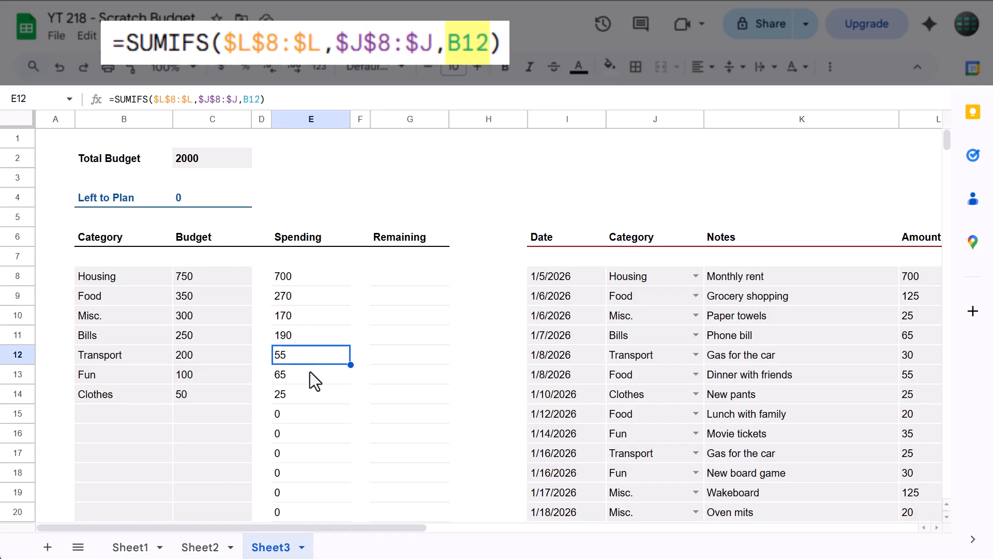
{"action": "left_click", "coordinate": [309, 373]}
{"action": "left_click", "coordinate": [310, 396]}
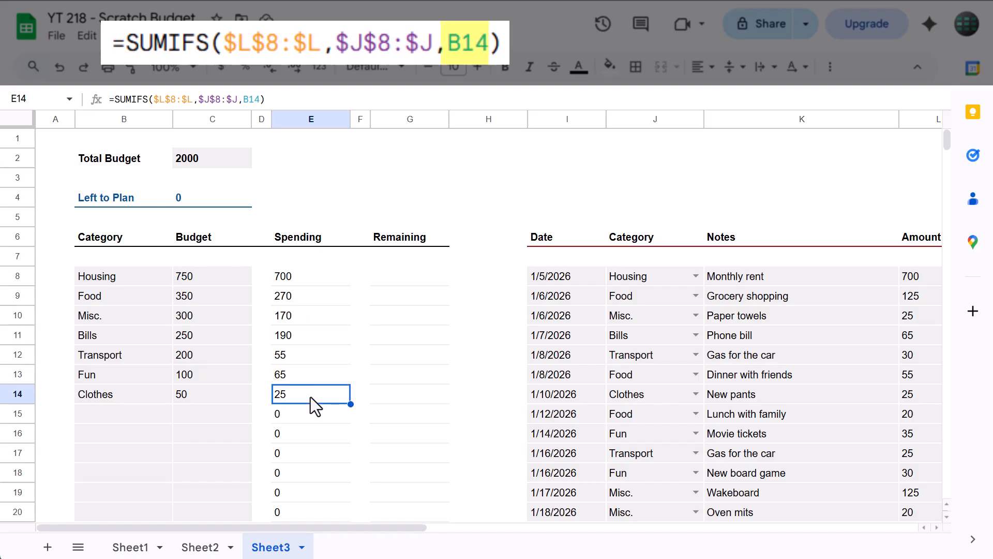
{"action": "left_click", "coordinate": [310, 375]}
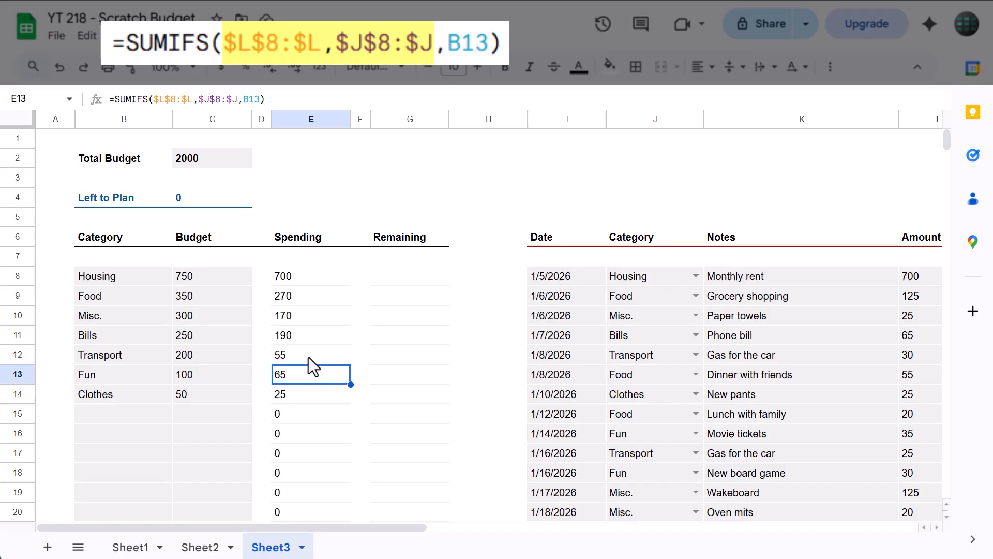
{"action": "left_click", "coordinate": [308, 354]}
{"action": "left_click", "coordinate": [309, 337]}
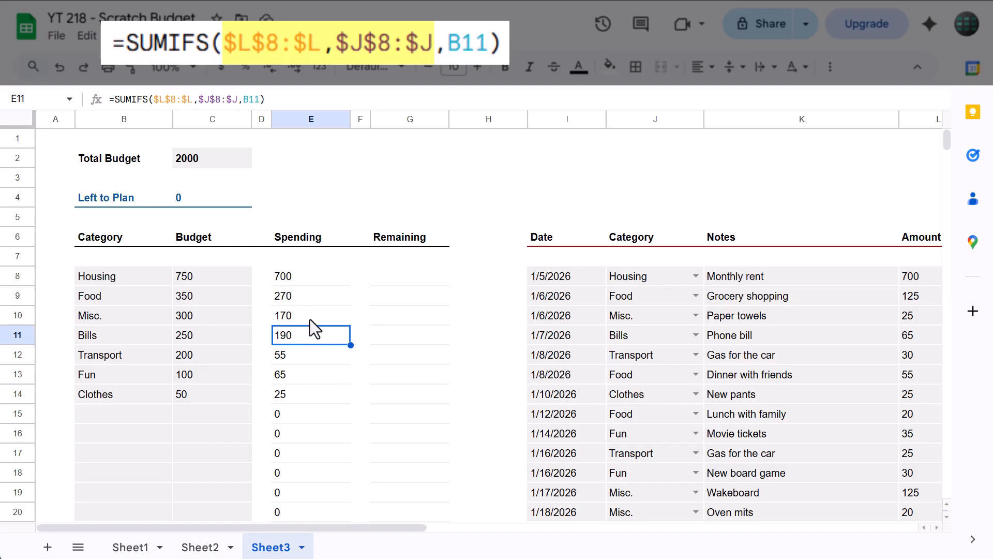
{"action": "left_click", "coordinate": [311, 316]}
{"action": "left_click", "coordinate": [316, 297]}
{"action": "left_click", "coordinate": [319, 277]}
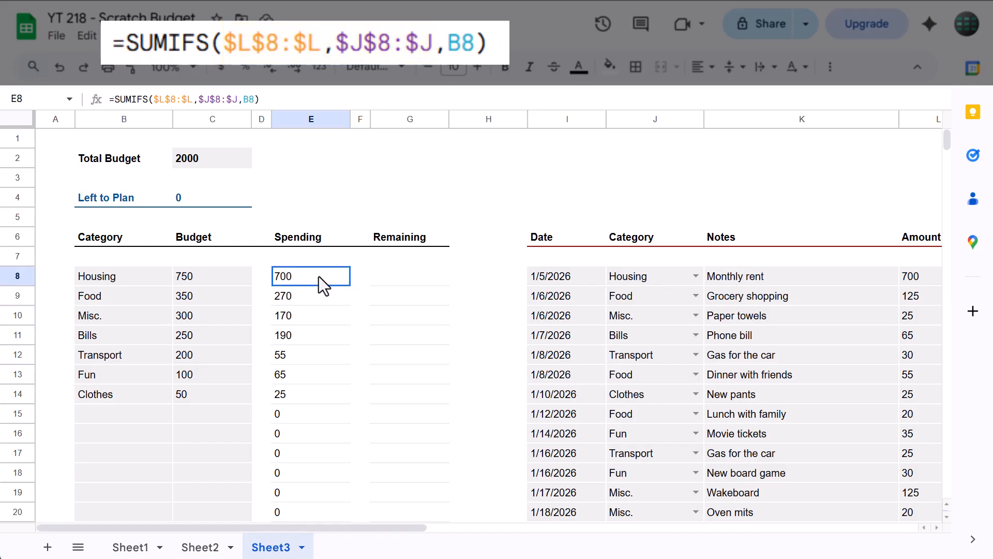
Enter the formula =C8-E8 in the Housing row's Remaining cell G8
{"action": "left_click", "coordinate": [389, 278]}
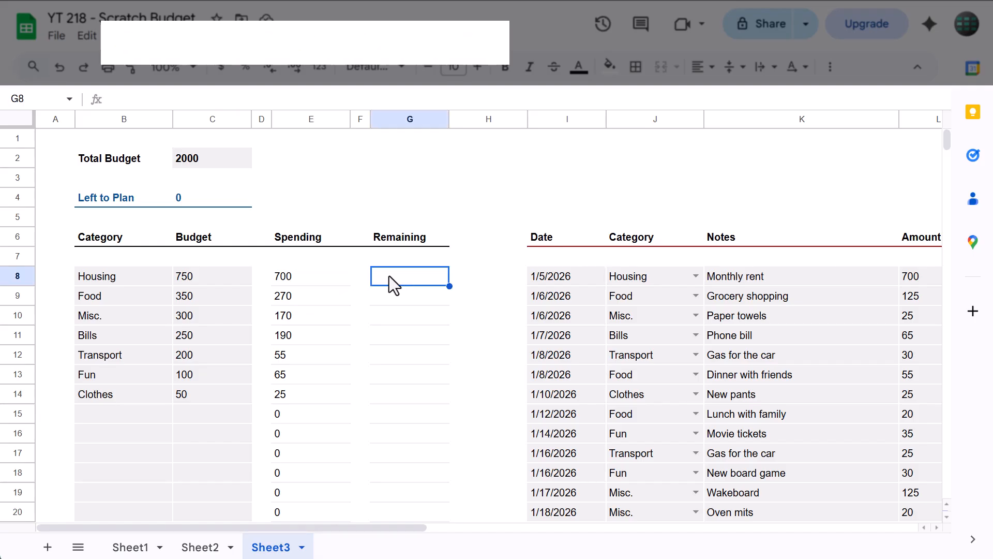
{"action": "left_click", "coordinate": [383, 100]}
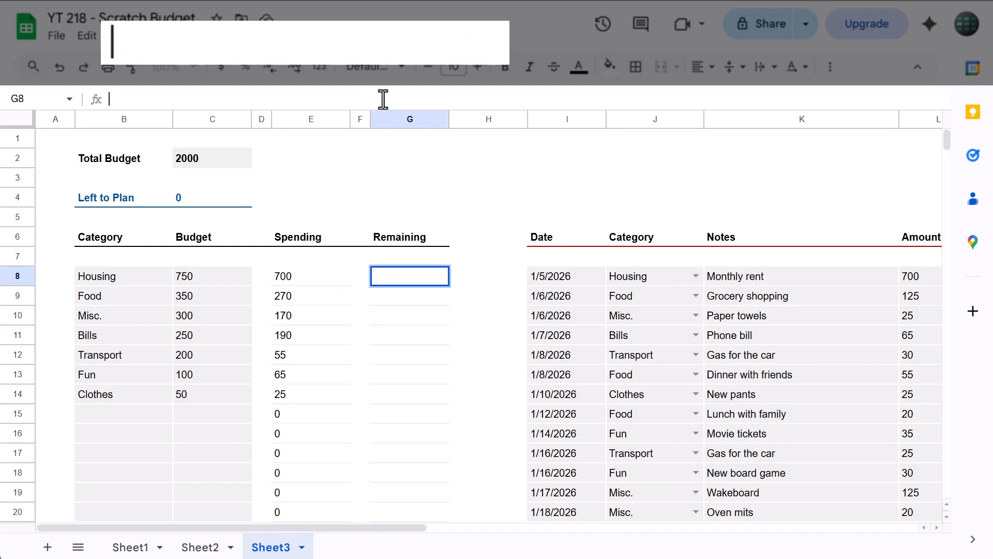
{"action": "type", "text": "="}
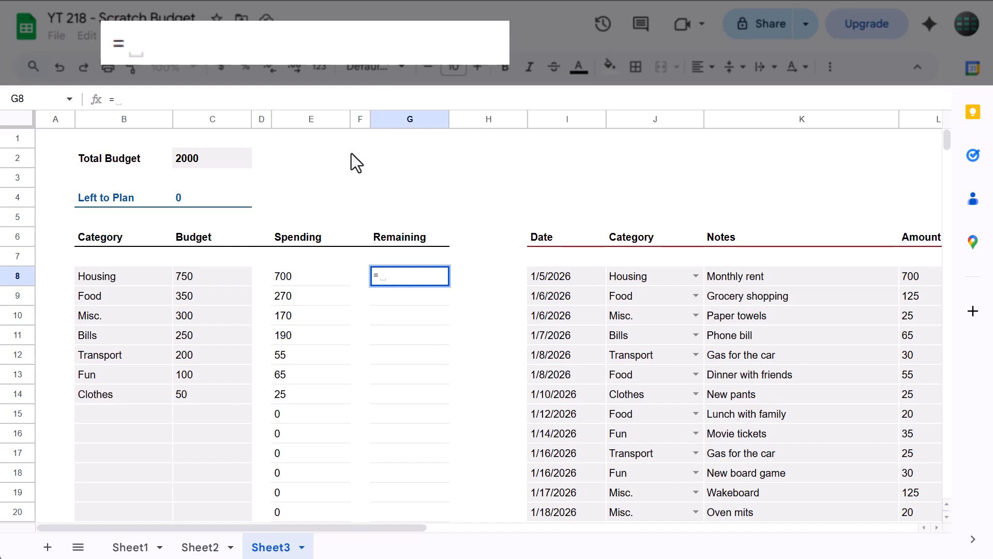
{"action": "left_click", "coordinate": [235, 275]}
{"action": "type", "text": "-"}
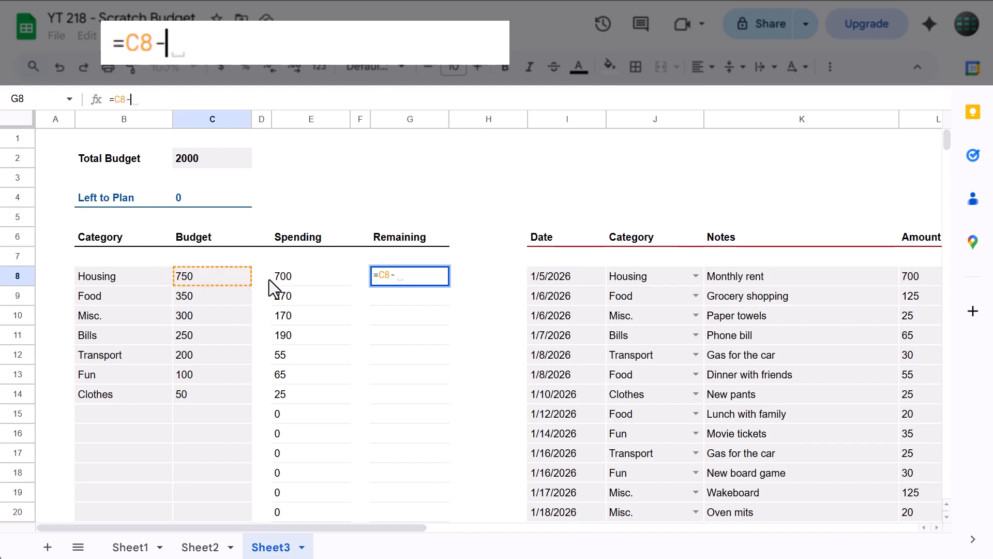
{"action": "left_click", "coordinate": [288, 280]}
{"action": "key", "text": "Return"}
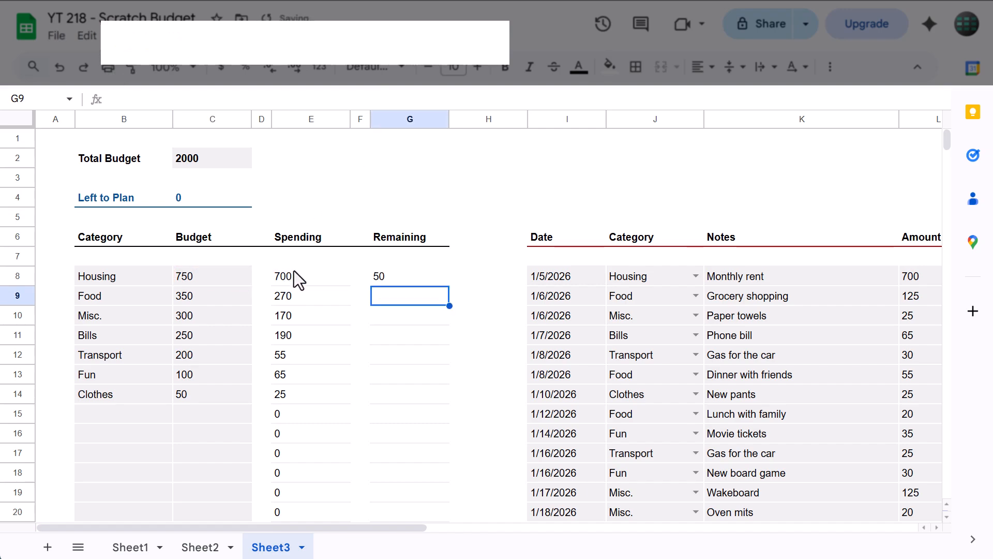
Copy the Remaining formula from G8 down through the rest of the category rows
{"action": "left_click", "coordinate": [422, 275]}
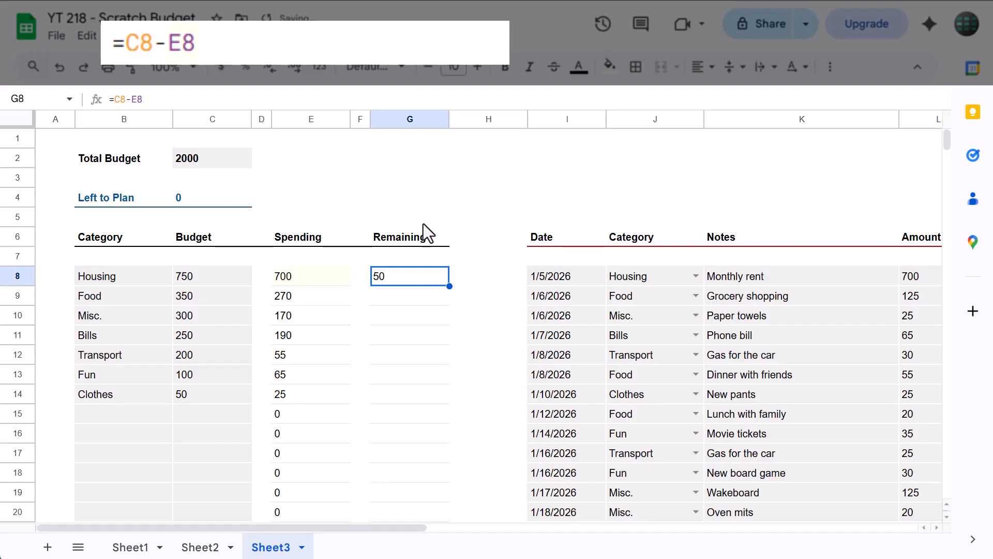
{"action": "left_click", "coordinate": [434, 99]}
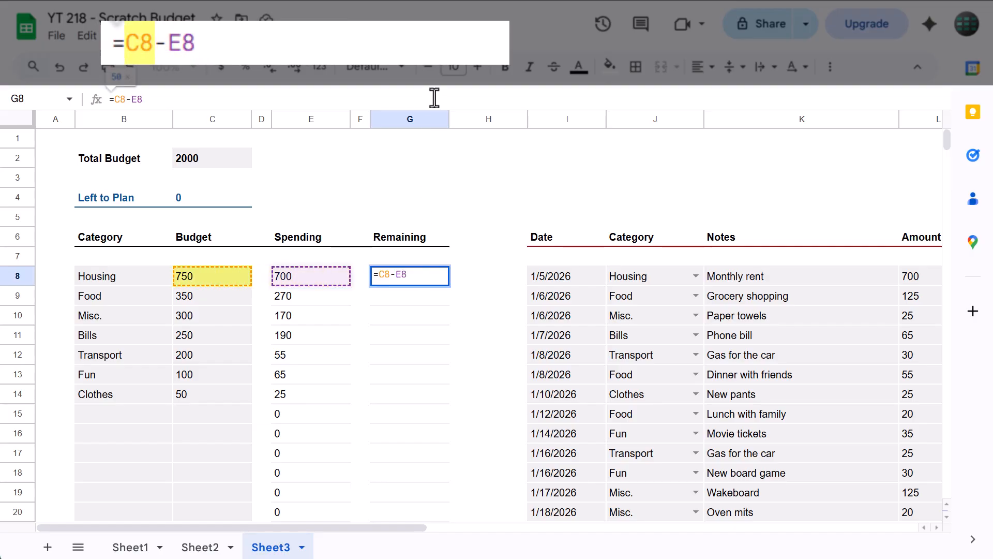
{"action": "key", "text": "Return"}
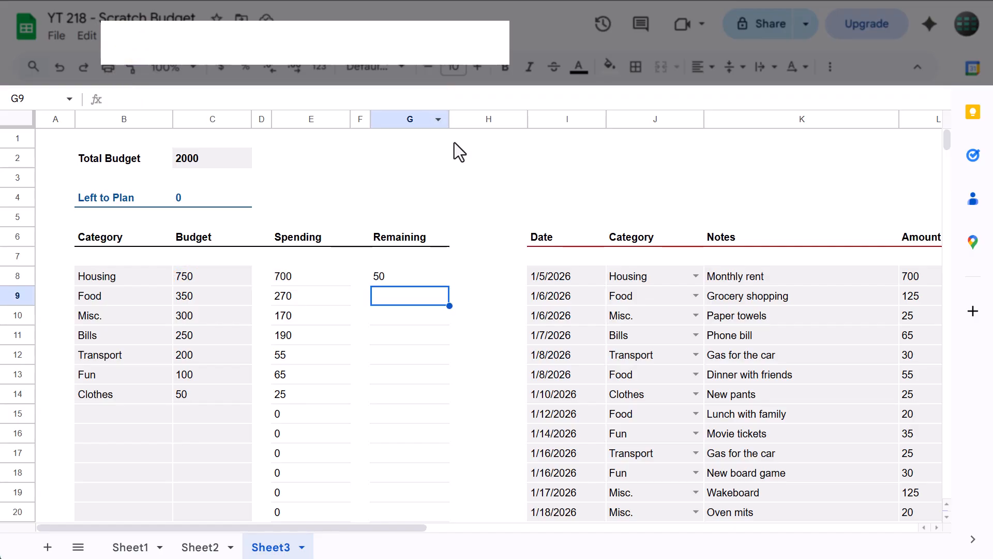
{"action": "left_click", "coordinate": [445, 280]}
{"action": "left_click_drag", "start_coordinate": [450, 286], "coordinate": [441, 479]}
{"action": "left_click", "coordinate": [421, 440]}
{"action": "scroll", "coordinate": [421, 443], "scroll_direction": "up", "scroll_amount": 5}
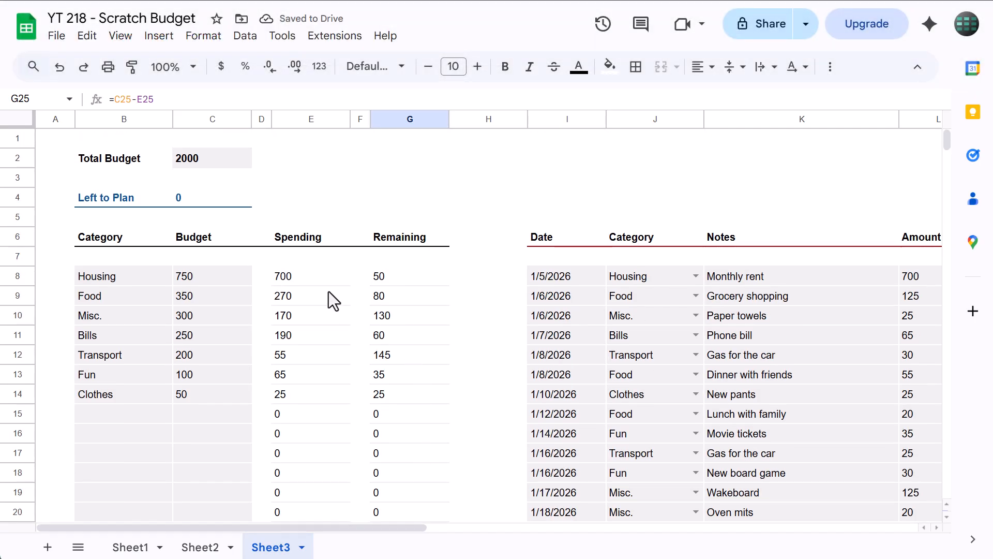
{"action": "left_click", "coordinate": [310, 193]}
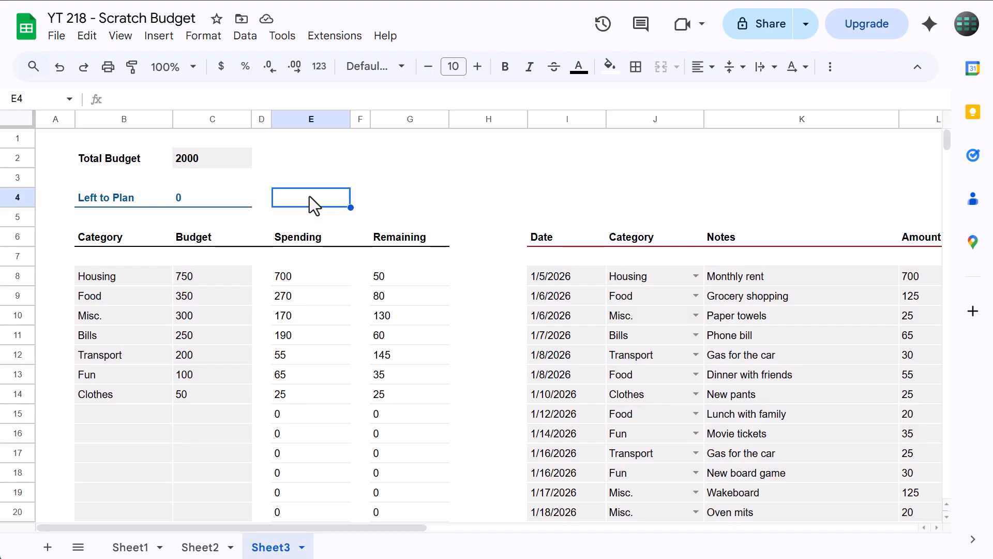
Change the text color of the Spending values in E8:E27 to dark red
{"action": "left_click_drag", "start_coordinate": [288, 279], "coordinate": [303, 318]}
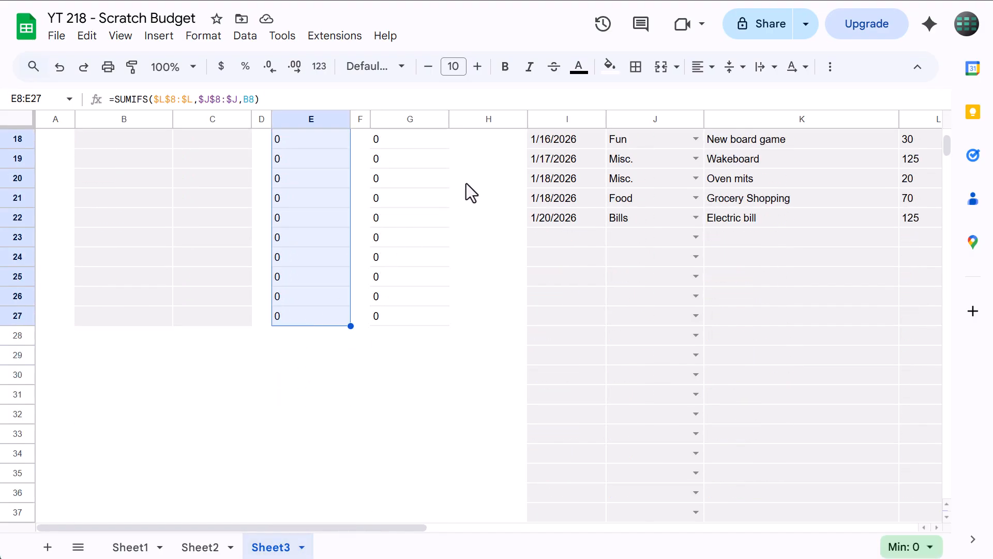
{"action": "left_click", "coordinate": [579, 68]}
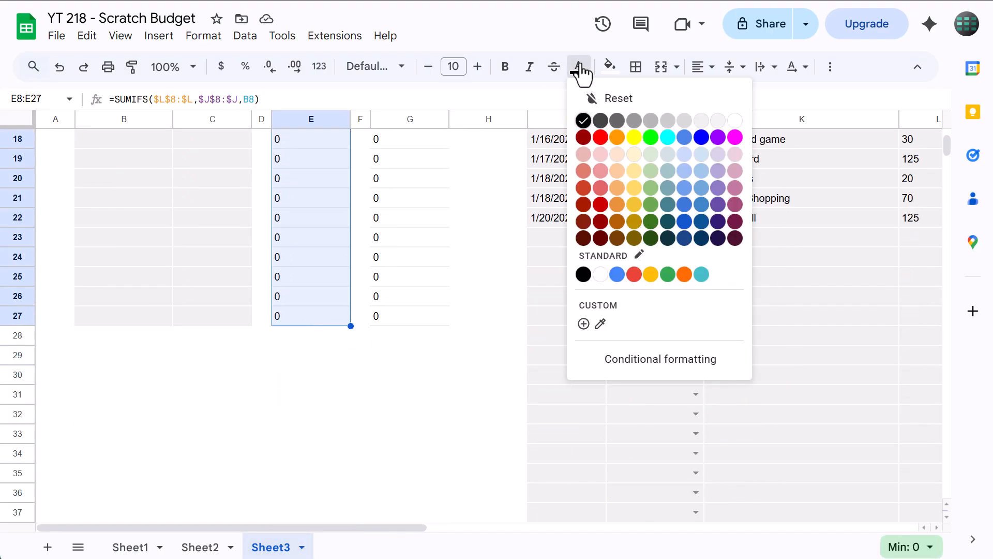
{"action": "left_click", "coordinate": [600, 221]}
{"action": "scroll", "coordinate": [383, 278], "scroll_direction": "up", "scroll_amount": 5}
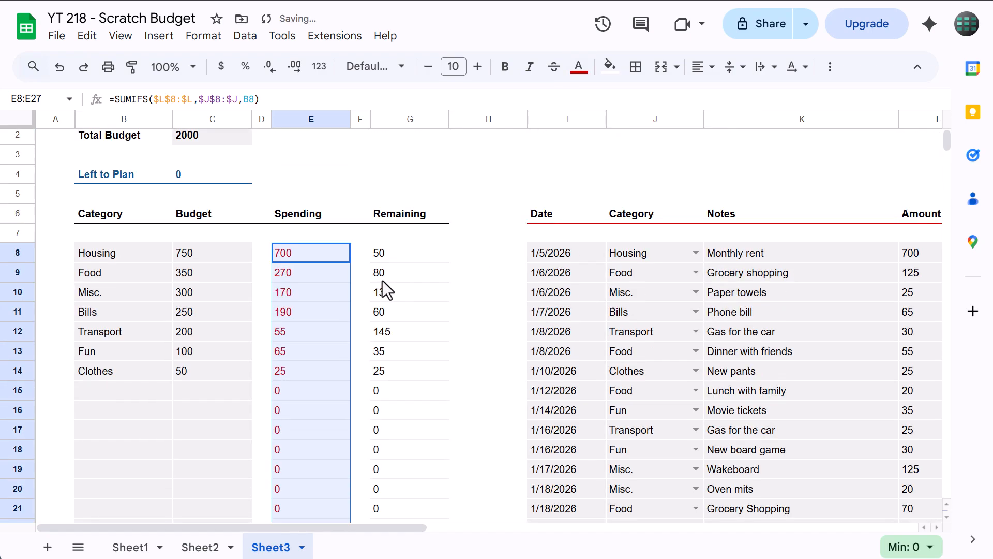
Change the text color of the Remaining values in G8:G27 to dark green
{"action": "left_click_drag", "start_coordinate": [394, 247], "coordinate": [407, 456]}
{"action": "left_click", "coordinate": [580, 67]}
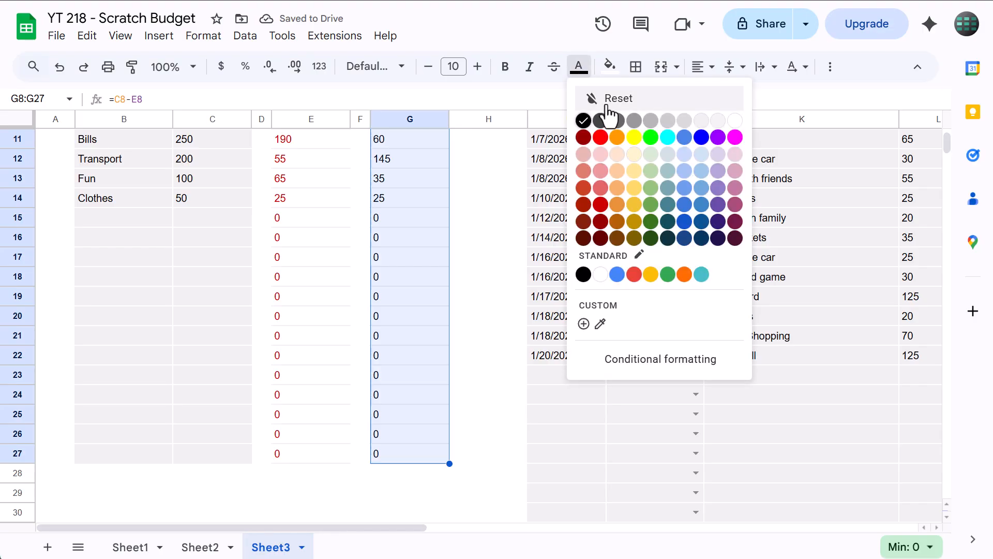
{"action": "left_click", "coordinate": [651, 221]}
{"action": "left_click", "coordinate": [424, 240]}
{"action": "scroll", "coordinate": [388, 253], "scroll_direction": "up", "scroll_amount": 4}
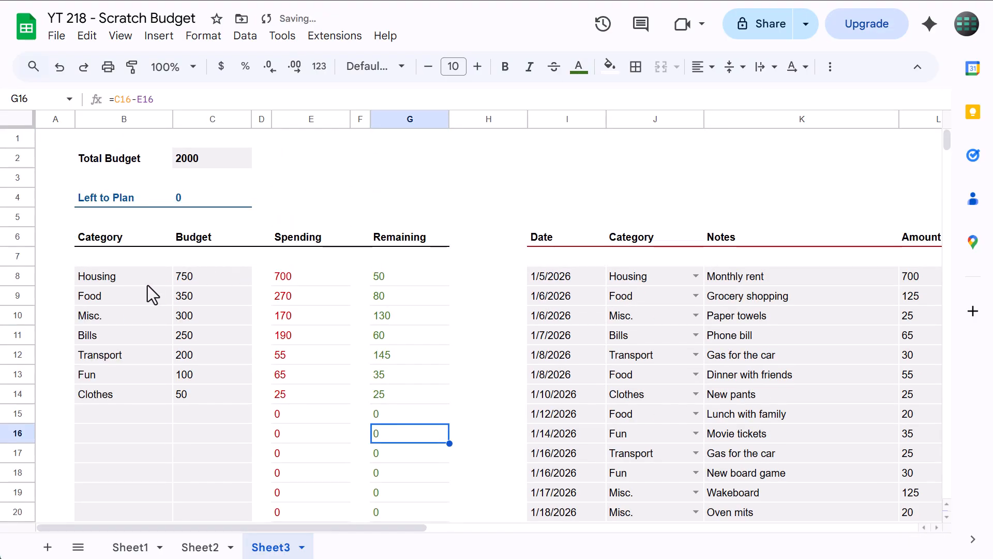
Make the budget category names in B8:B27 bold
{"action": "left_click_drag", "start_coordinate": [127, 275], "coordinate": [125, 513]}
{"action": "left_click_drag", "start_coordinate": [139, 494], "coordinate": [135, 459]}
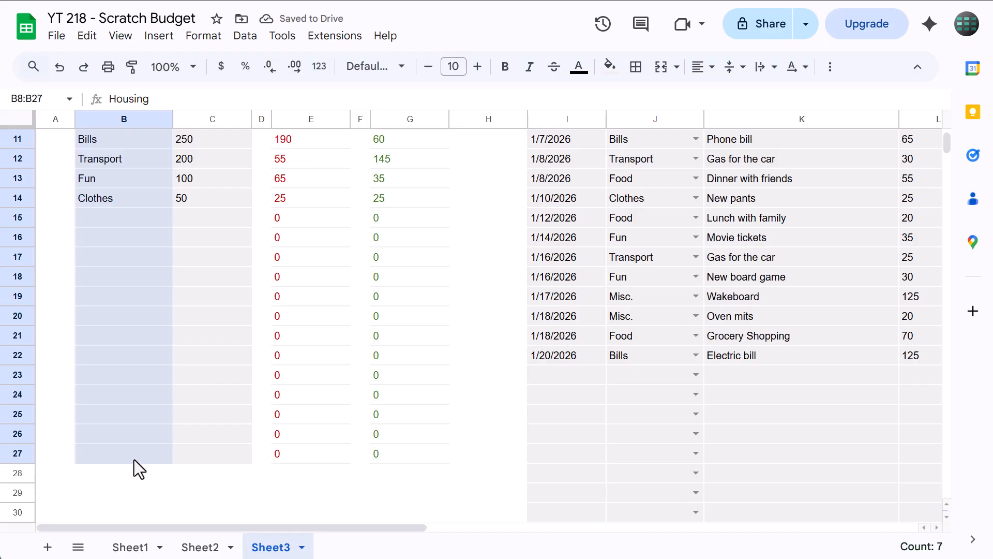
{"action": "left_click", "coordinate": [506, 66]}
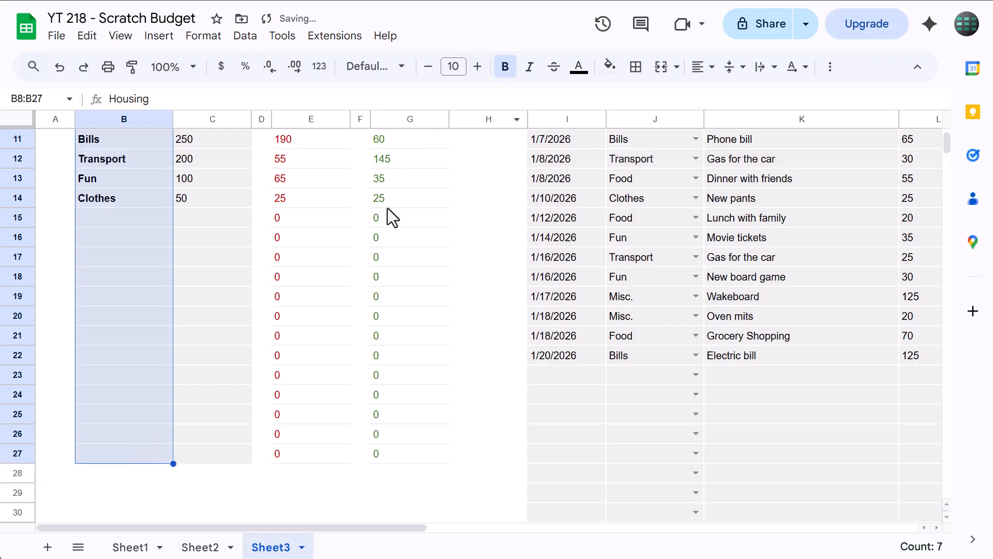
{"action": "left_click", "coordinate": [470, 203]}
{"action": "scroll", "coordinate": [461, 209], "scroll_direction": "up", "scroll_amount": 4}
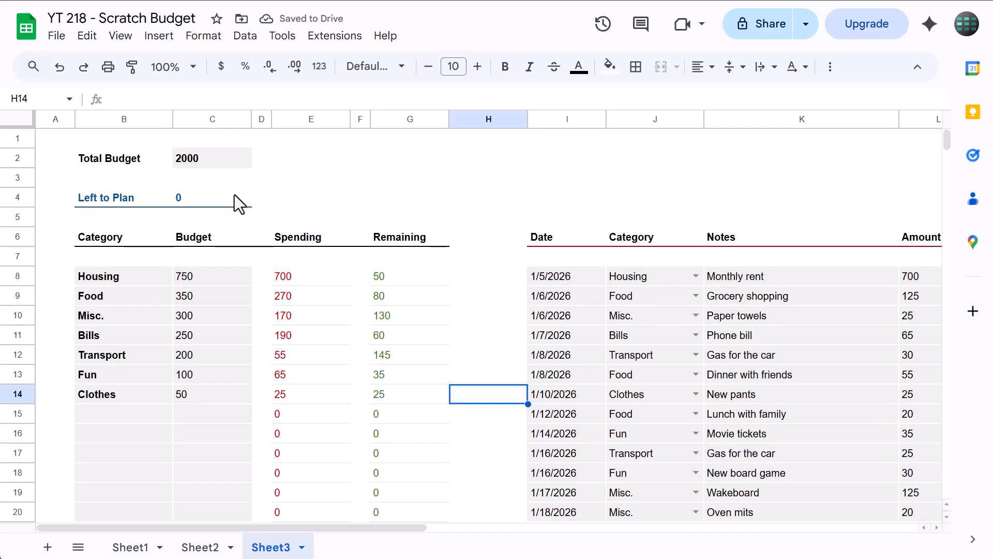
Apply a custom date format with abbreviated month, two-digit day and full year, as in "Aug 05, 1930", to the expense log's Date column I
{"action": "left_click", "coordinate": [570, 118]}
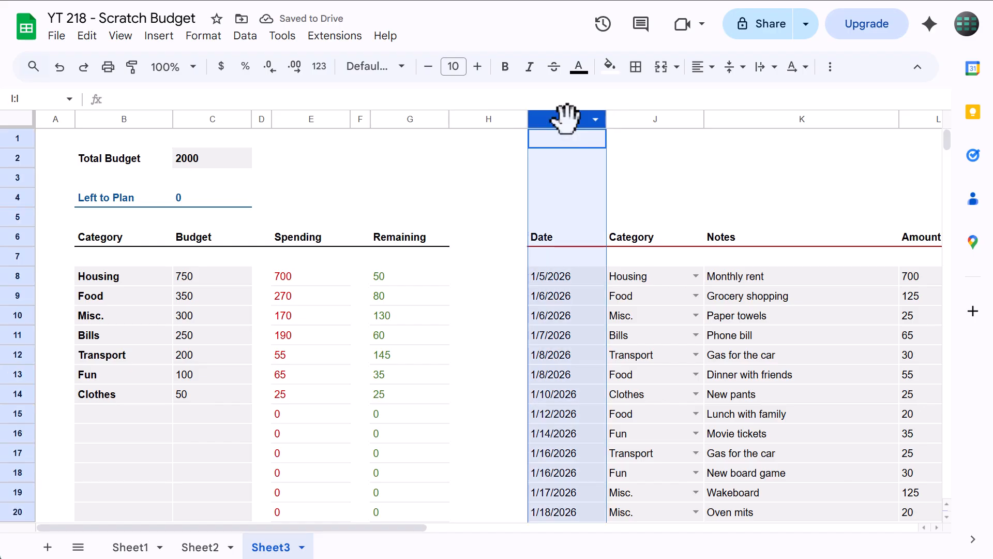
{"action": "left_click", "coordinate": [320, 72]}
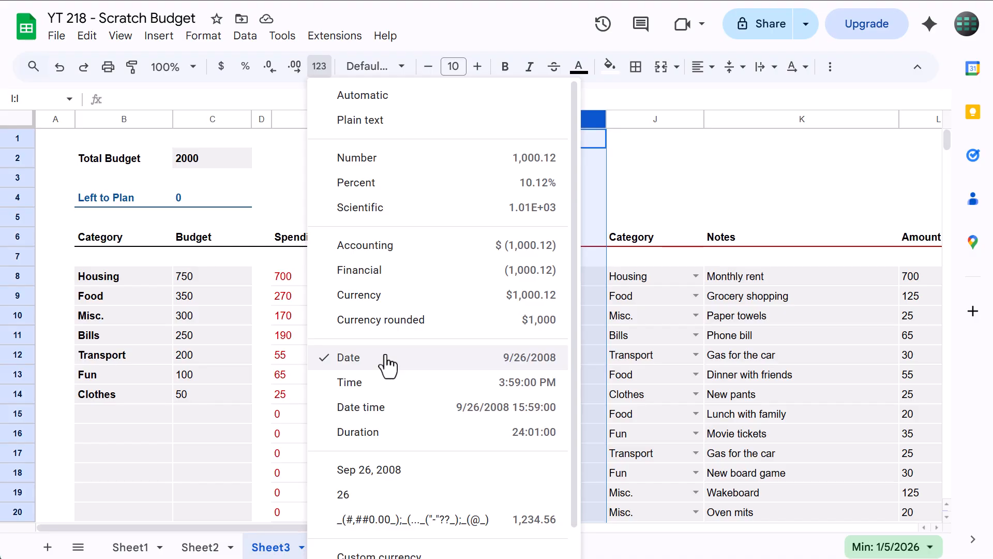
{"action": "scroll", "coordinate": [388, 366], "scroll_direction": "down", "scroll_amount": 1}
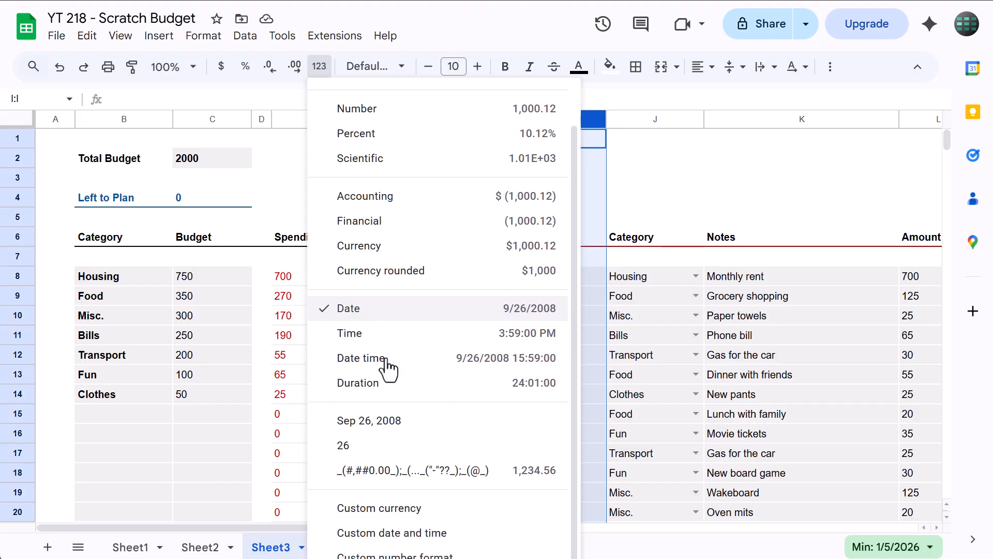
{"action": "left_click", "coordinate": [401, 533]}
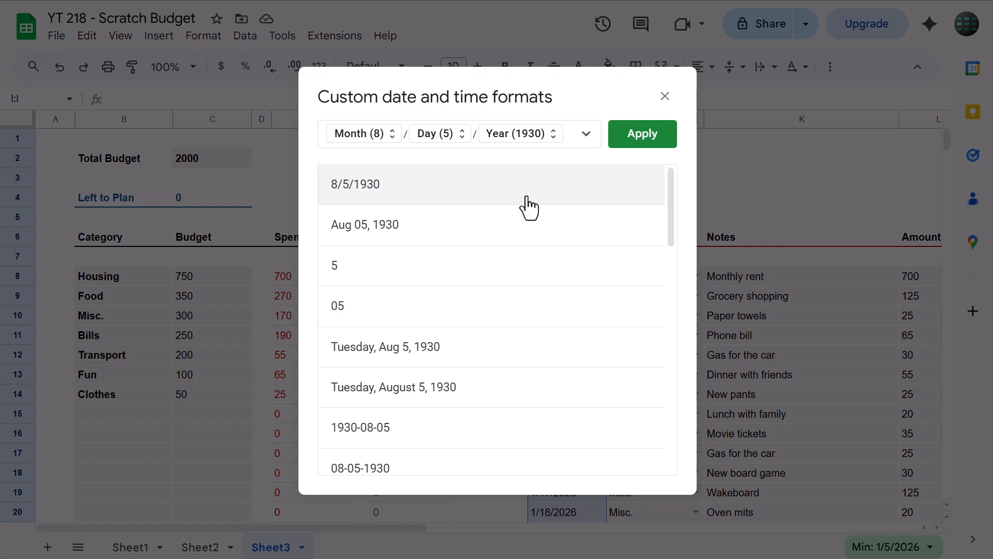
{"action": "left_click", "coordinate": [520, 232]}
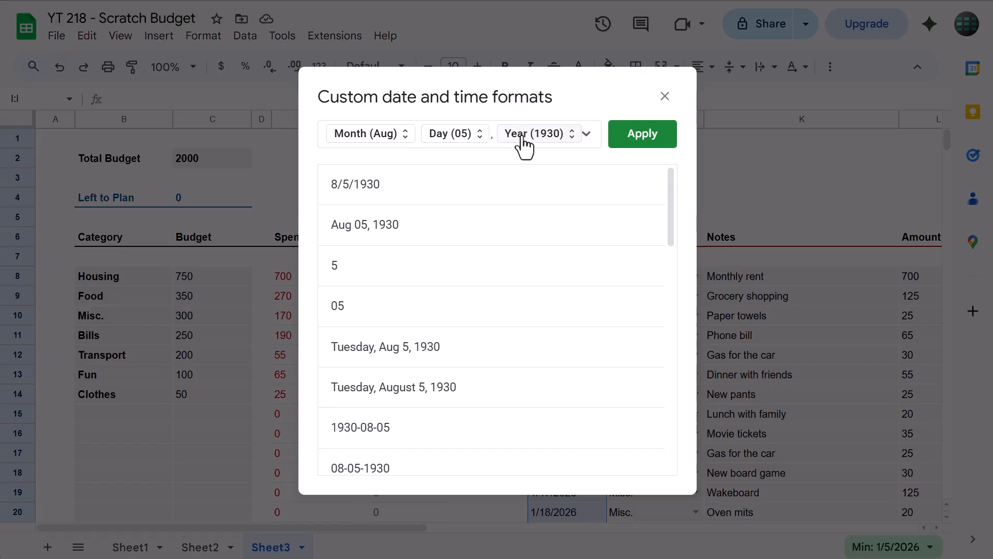
{"action": "left_click", "coordinate": [634, 148]}
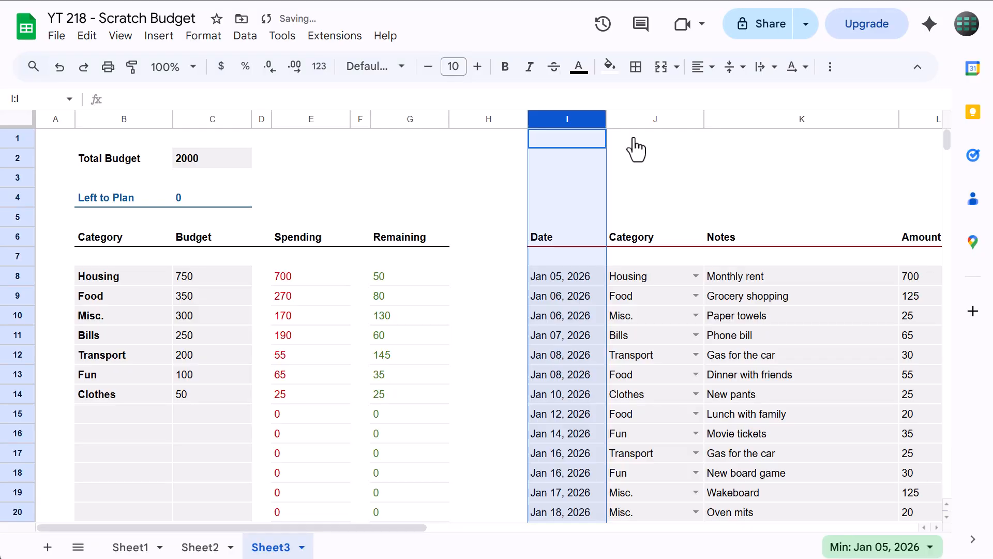
{"action": "left_click", "coordinate": [387, 166]}
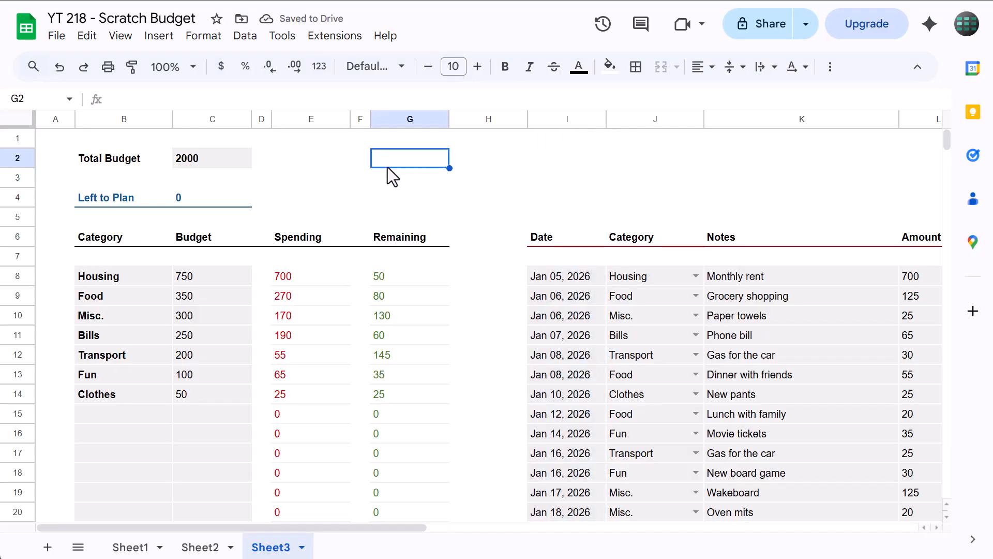
Right-align the Budget, Spending, Remaining and Amount columns C, E, G and L together
{"action": "left_click", "coordinate": [204, 119]}
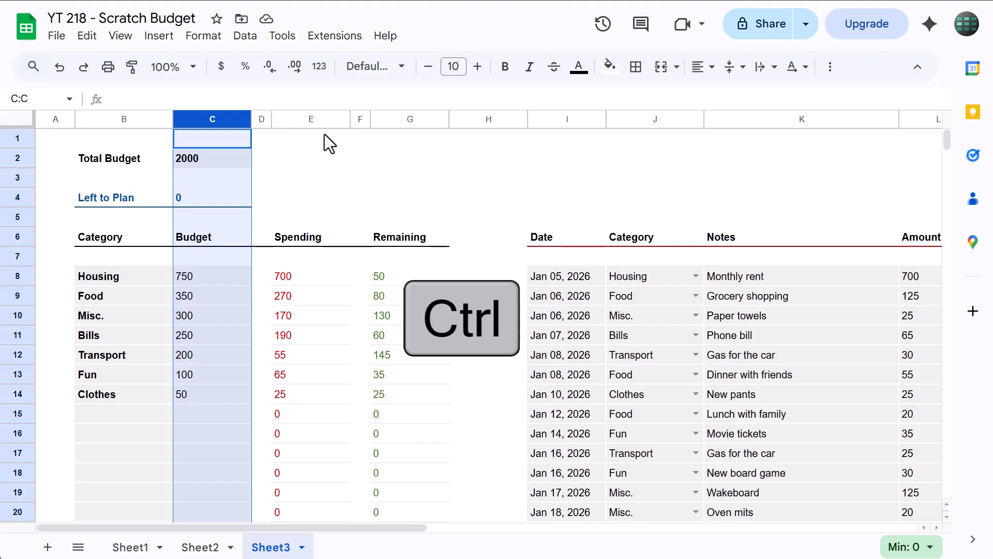
{"action": "left_click", "coordinate": [313, 119], "text": "ctrl"}
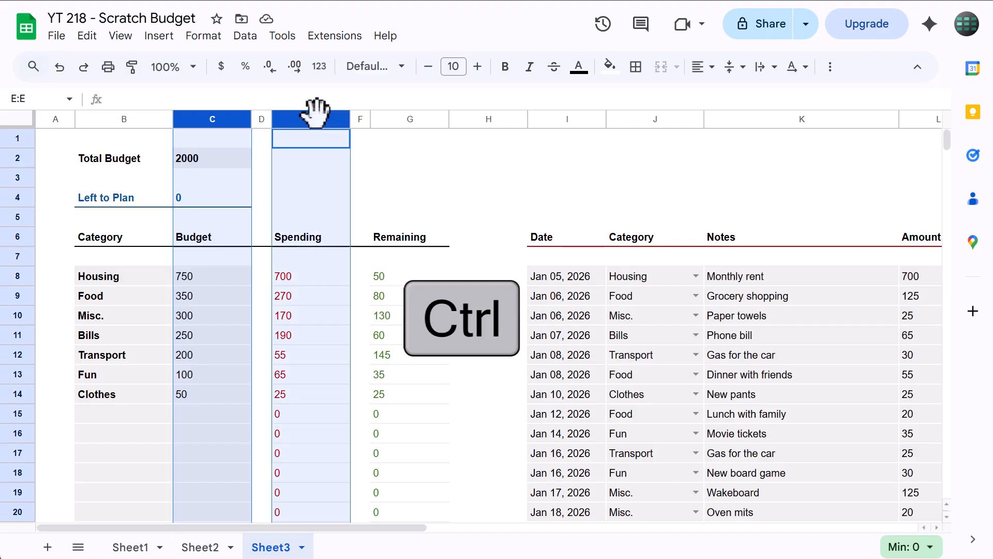
{"action": "left_click", "coordinate": [414, 119], "text": "ctrl"}
{"action": "scroll", "coordinate": [443, 181], "scroll_direction": "right", "scroll_amount": 5}
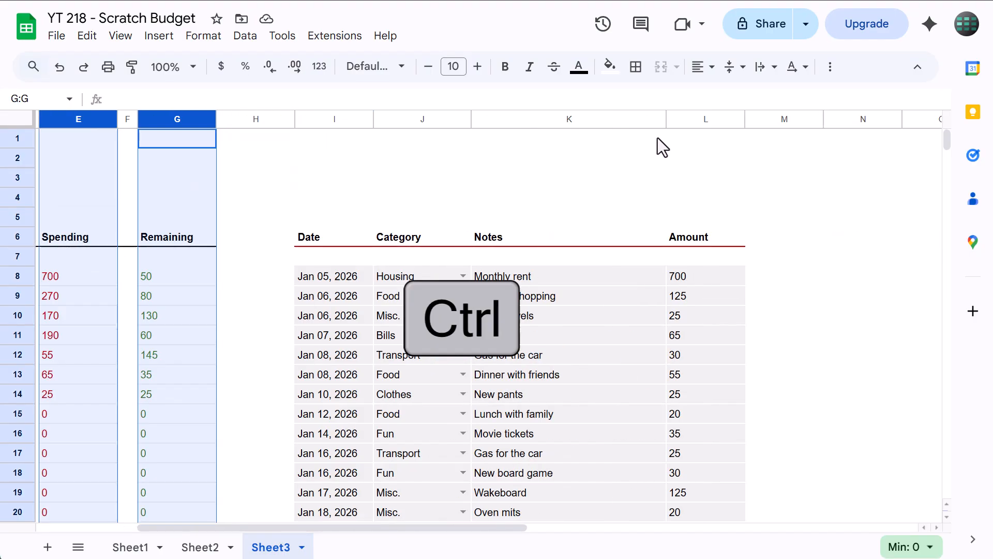
{"action": "left_click", "coordinate": [700, 119], "text": "ctrl"}
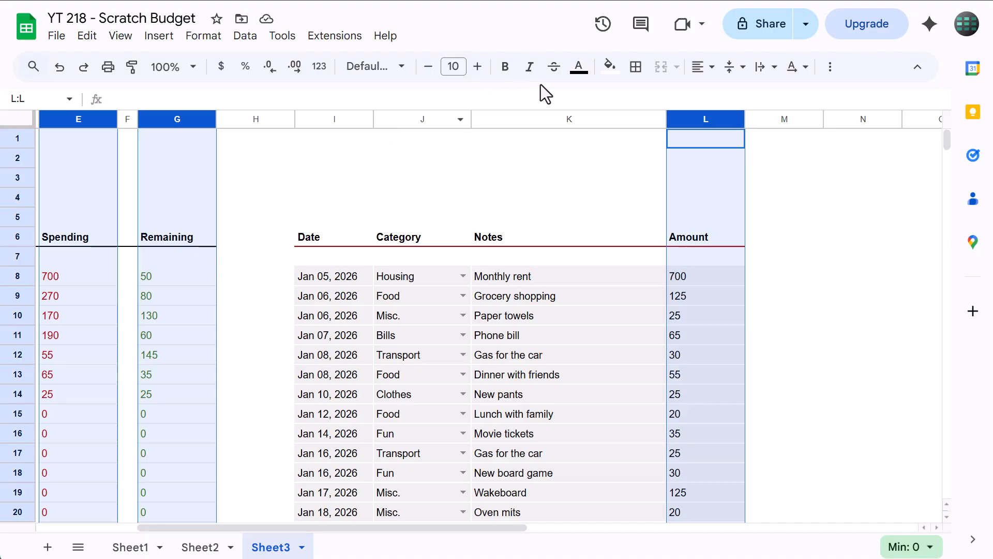
{"action": "left_click", "coordinate": [696, 67]}
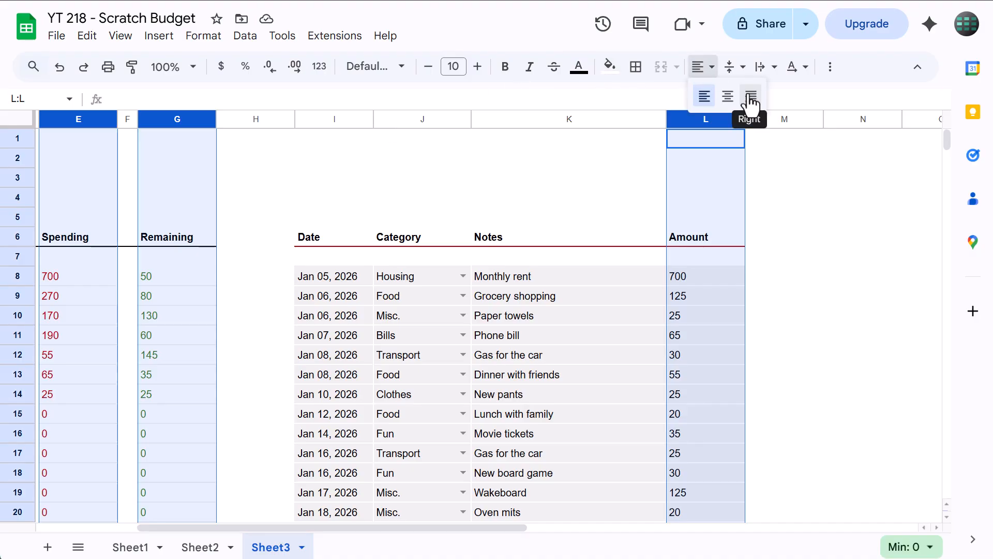
{"action": "left_click", "coordinate": [749, 95]}
Apply the Accounting number format to the selected columns C, E, G and L
{"action": "left_click", "coordinate": [320, 68]}
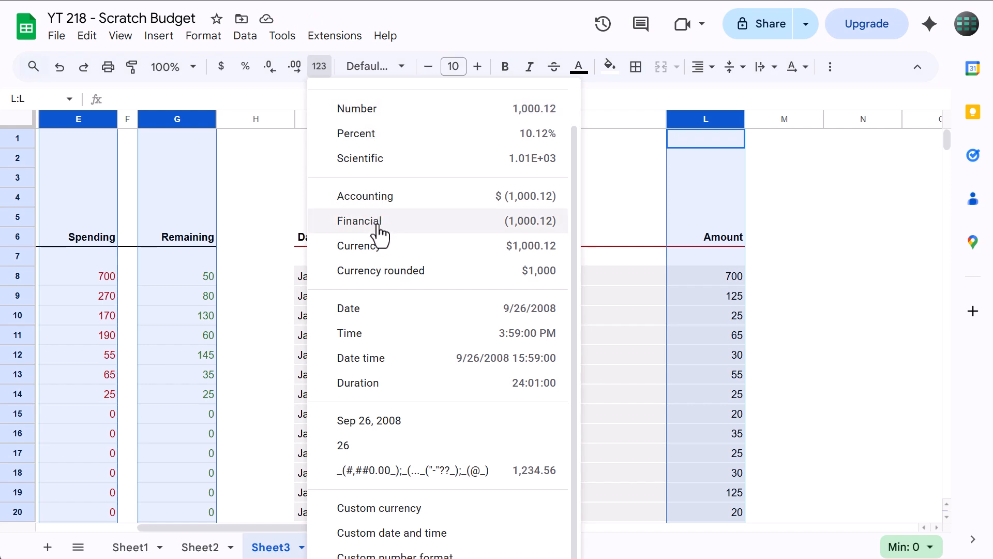
{"action": "left_click", "coordinate": [416, 199]}
{"action": "left_click", "coordinate": [393, 184]}
{"action": "scroll", "coordinate": [383, 195], "scroll_direction": "left", "scroll_amount": 3}
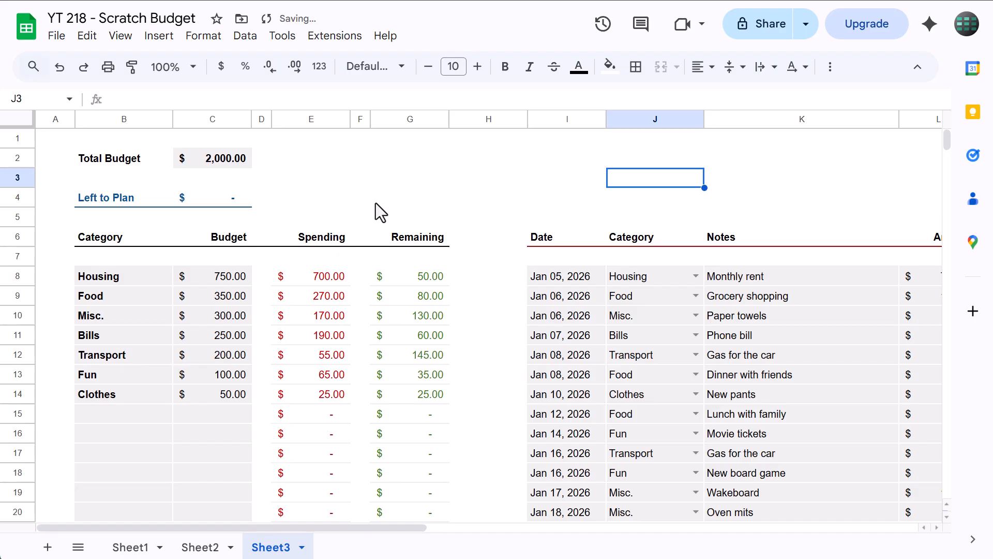
{"action": "scroll", "coordinate": [376, 203], "scroll_direction": "right", "scroll_amount": 3}
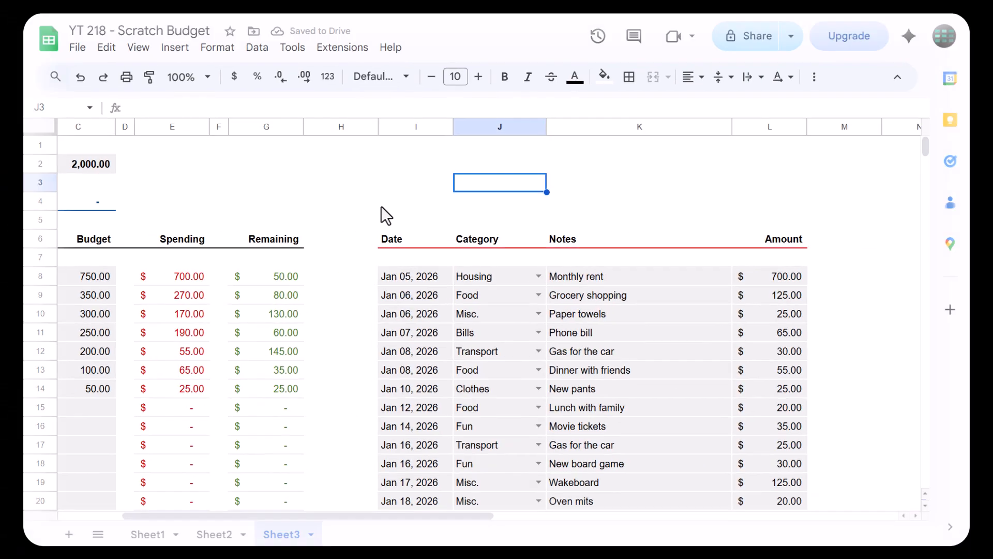